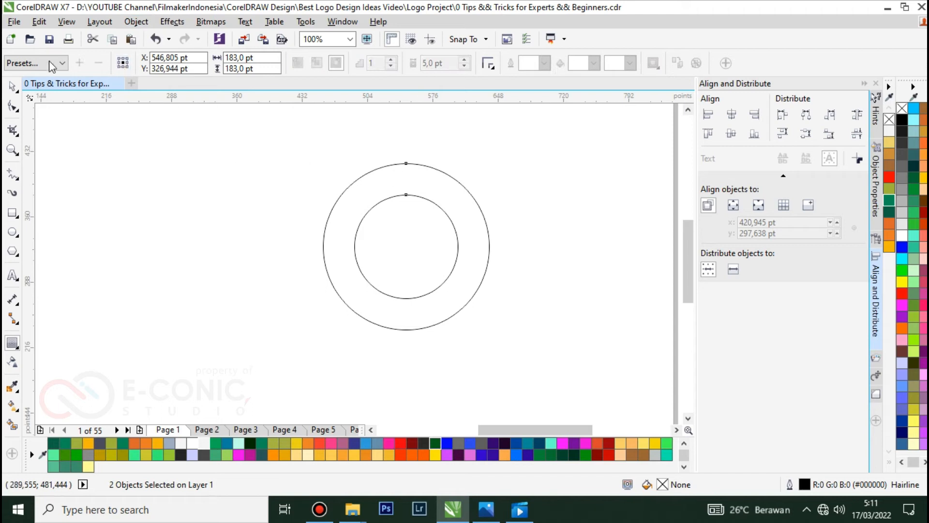
- Combine the two concentric circles into a single ring-shaped curve
click(11, 87)
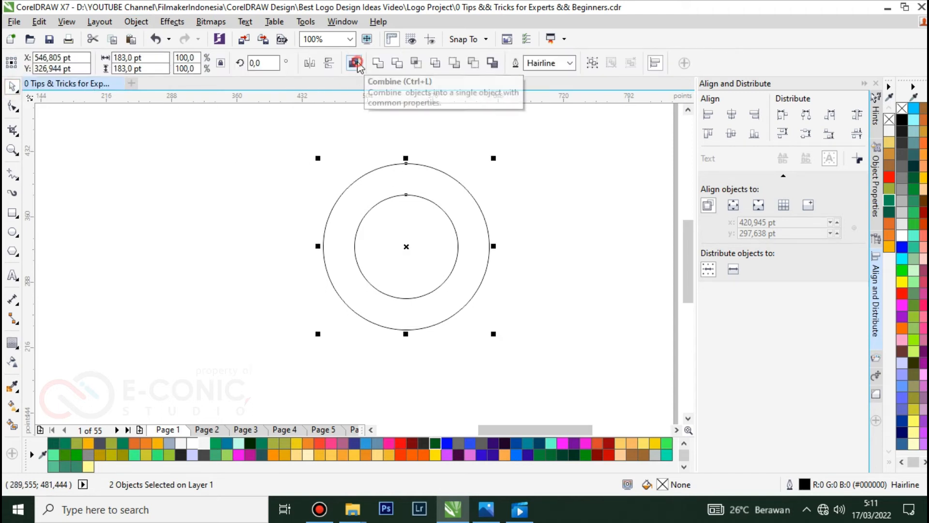
click(354, 63)
click(551, 218)
click(440, 194)
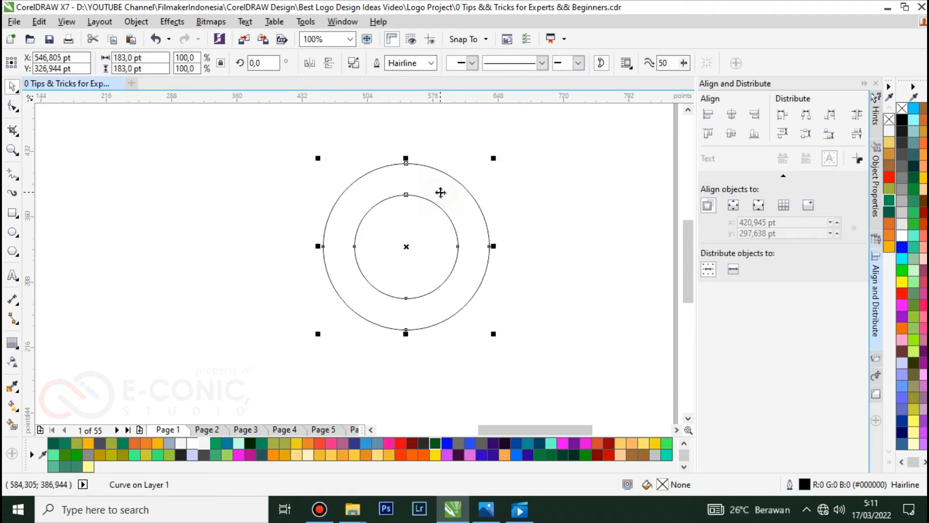
- Place a copy of the ring level with it on the left, leaving a gap as wide as the ring's band
drag(493, 426, 469, 428)
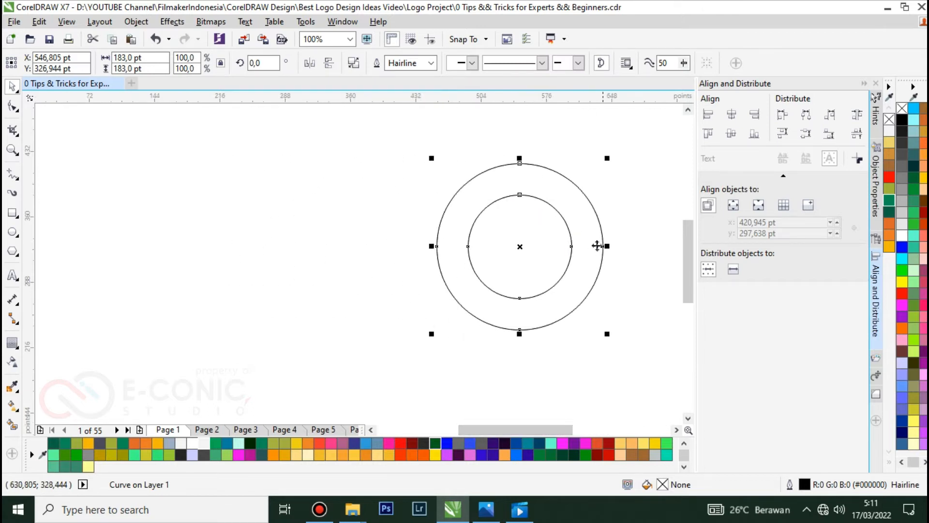
drag(602, 247, 437, 247)
click(390, 227)
click(411, 220)
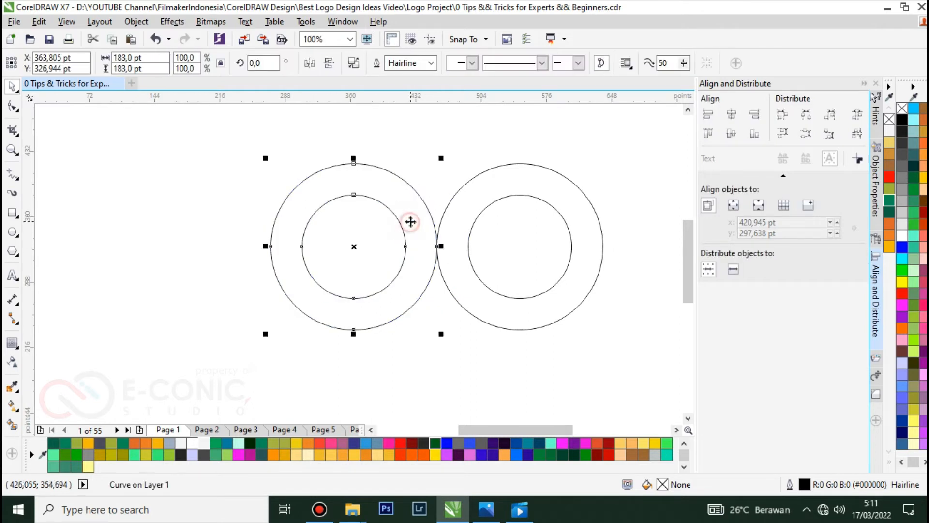
drag(437, 247, 405, 246)
click(422, 301)
click(414, 288)
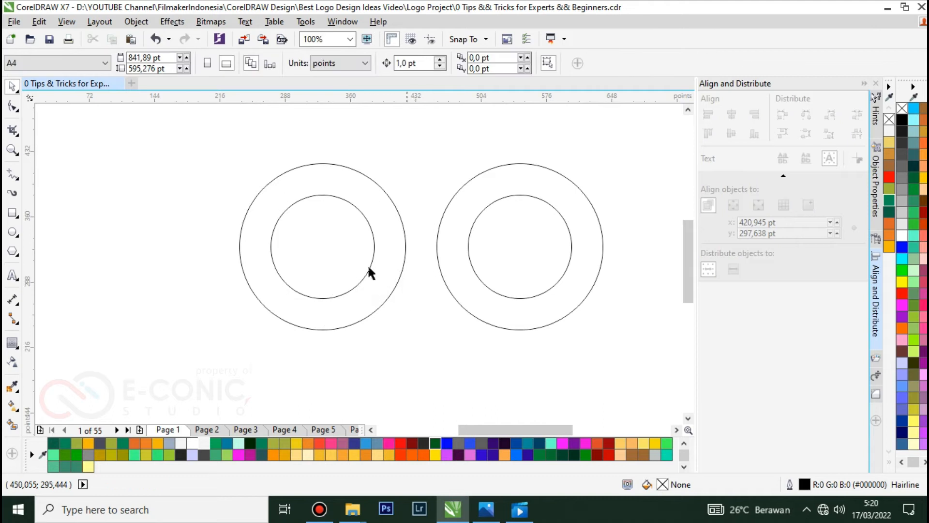
- Group the two rings and create a copy of the group rotated 90° about its centre
drag(278, 183, 598, 360)
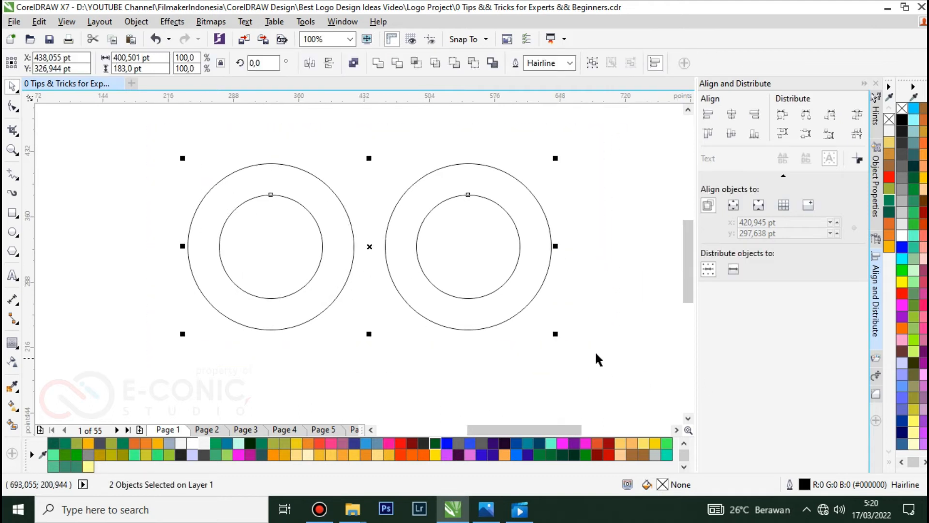
click(592, 63)
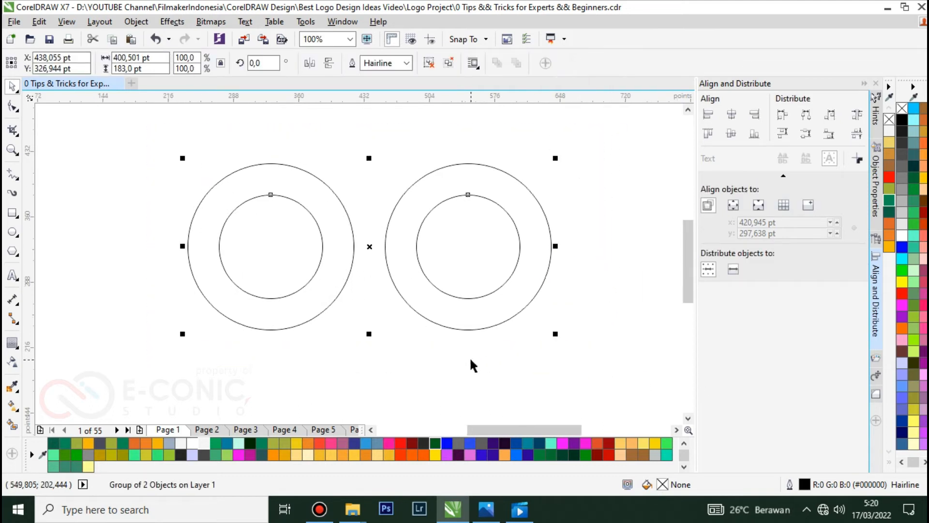
click(260, 63)
text(90)
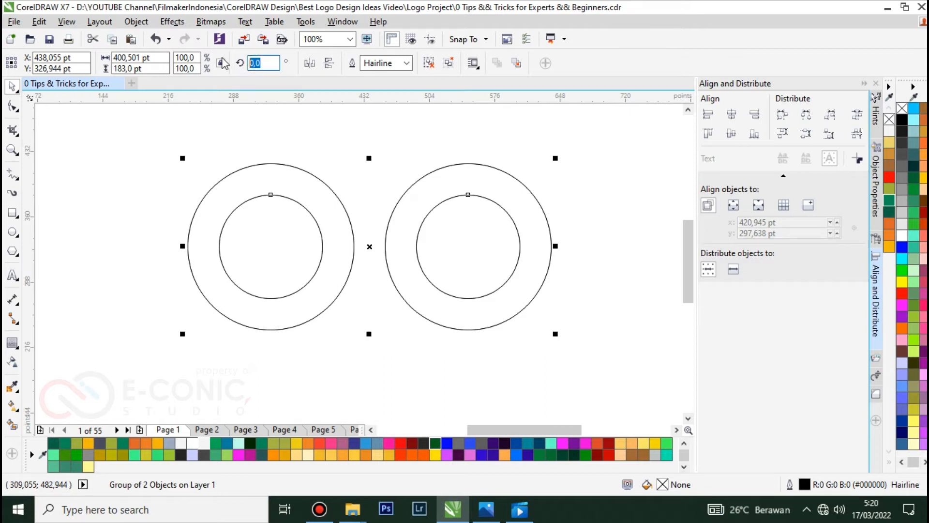
key(Return)
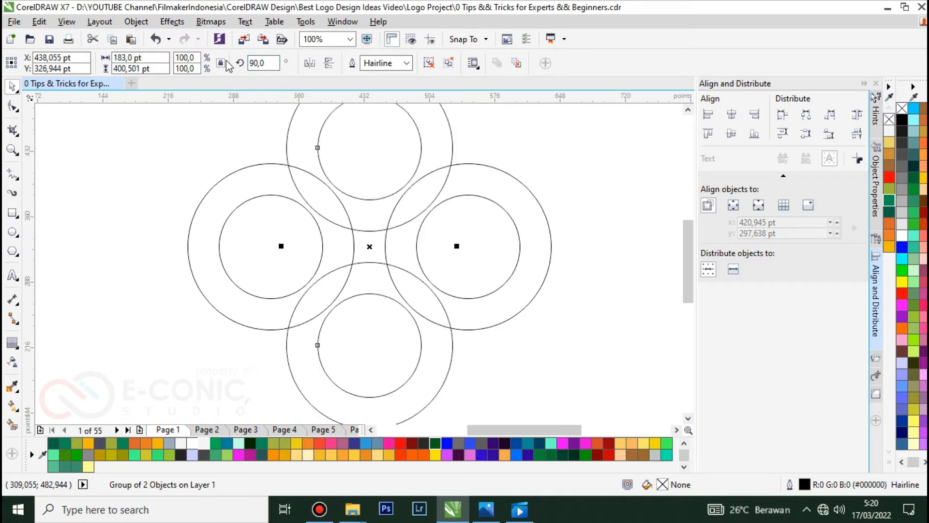
click(147, 160)
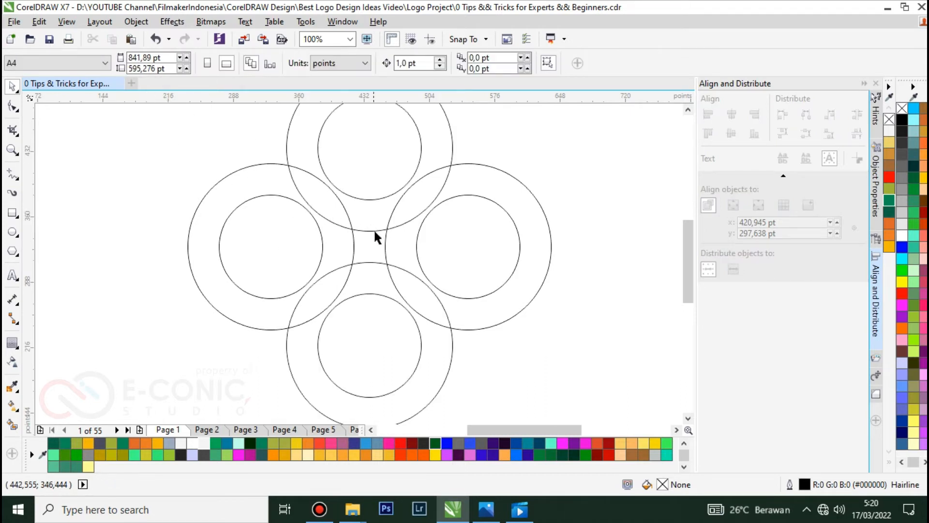
- Select both ring groups and ungroup everything into four separate rings
click(385, 246)
scroll(259, 170, down, 2)
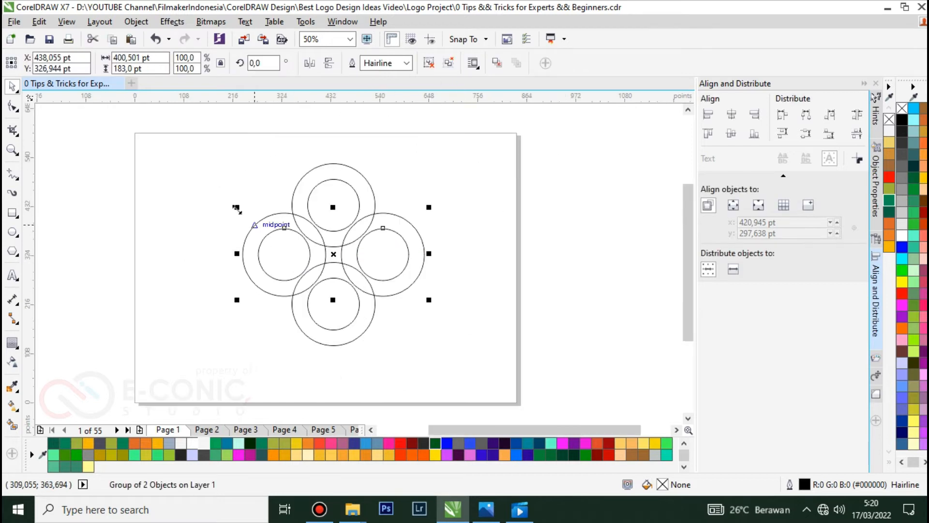
drag(190, 138, 441, 362)
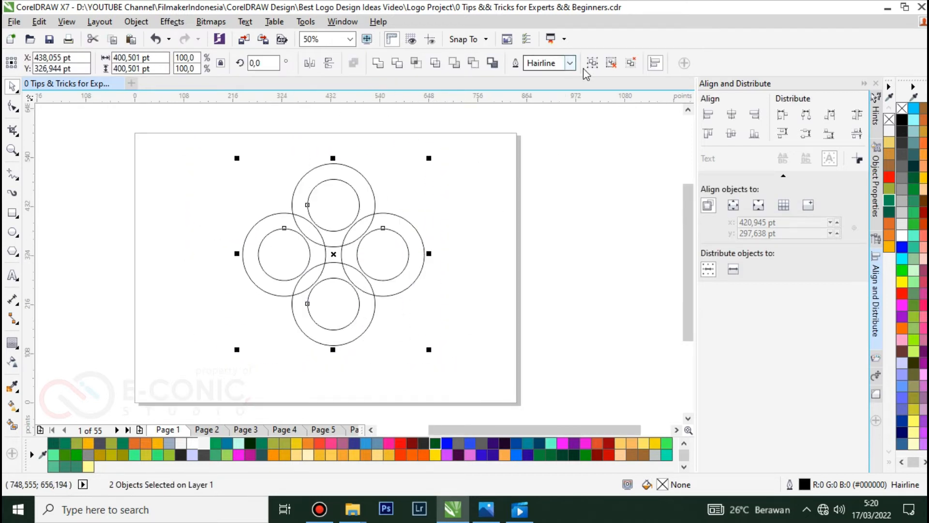
click(631, 63)
click(440, 306)
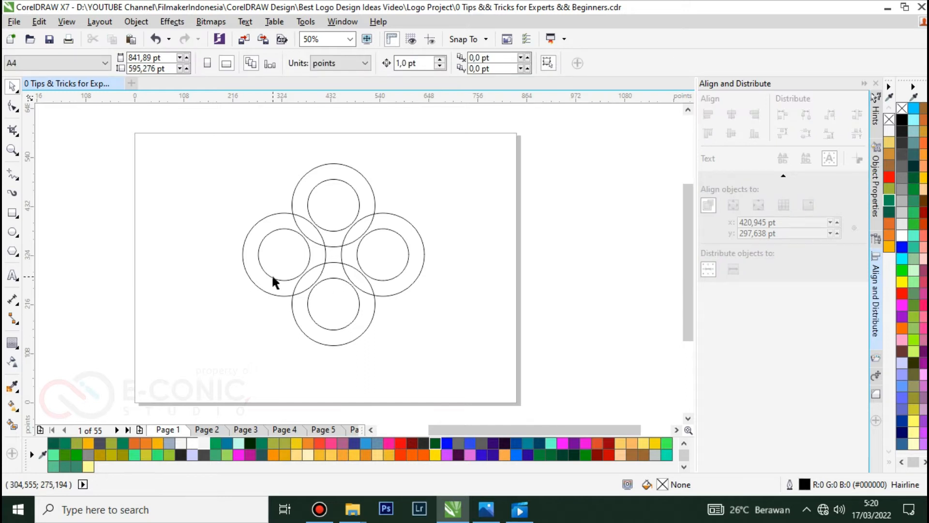
- Nudge the right, left and top rings 1 pt each toward the centre of the arrangement
scroll(271, 275, up, 2)
click(427, 226)
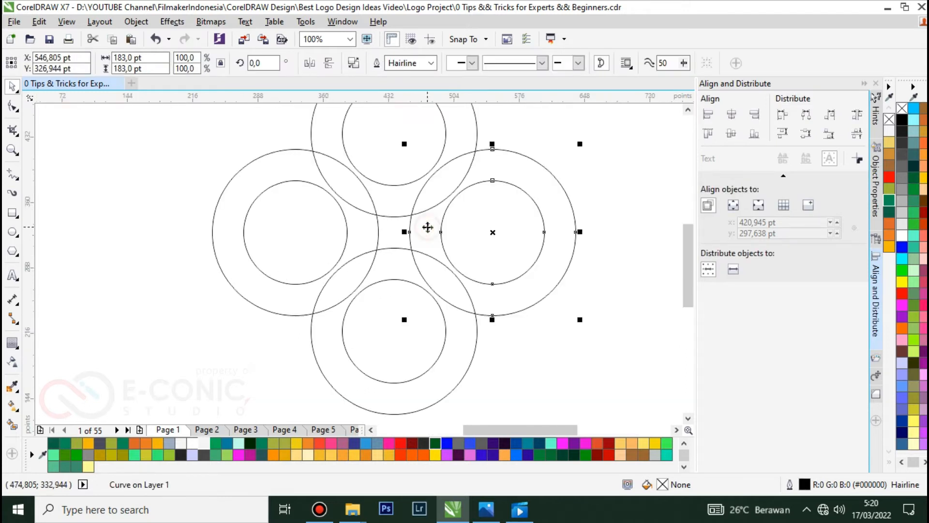
click(380, 231)
click(380, 185)
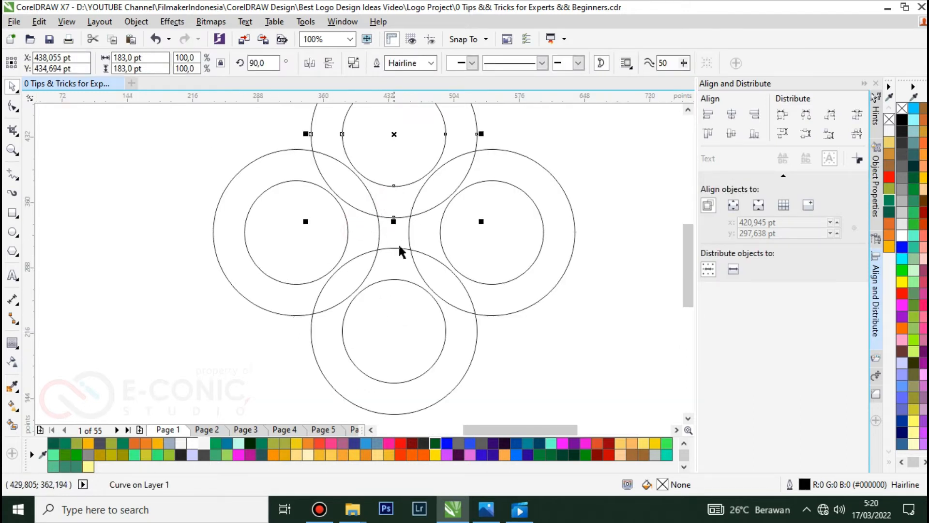
- Nudge the bottom ring 2 pt up and the top ring 2 pt down
click(399, 253)
key(Up)
key(Up)
click(395, 214)
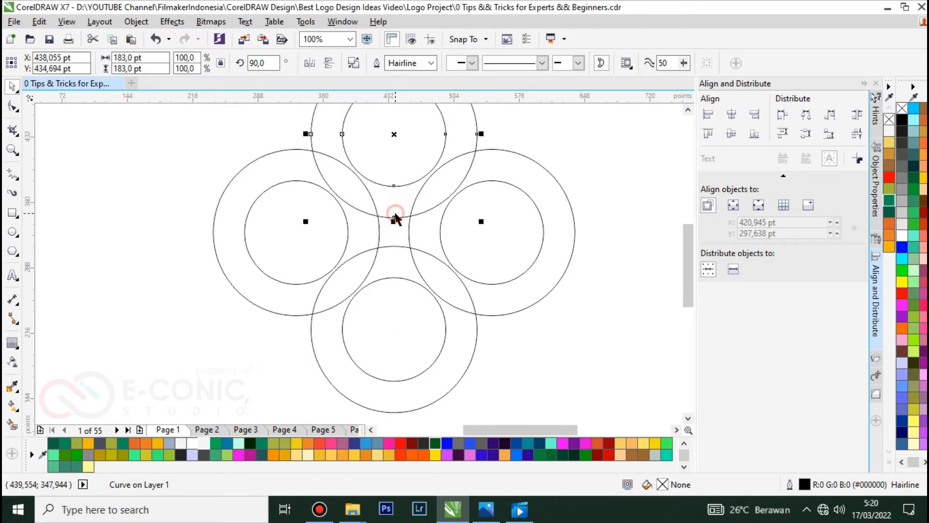
key(Down)
key(Down)
- Nudge the right ring 2 pt left, the left ring 3 pt right and the top ring 1 pt down
click(419, 228)
key(Left)
key(Left)
click(354, 230)
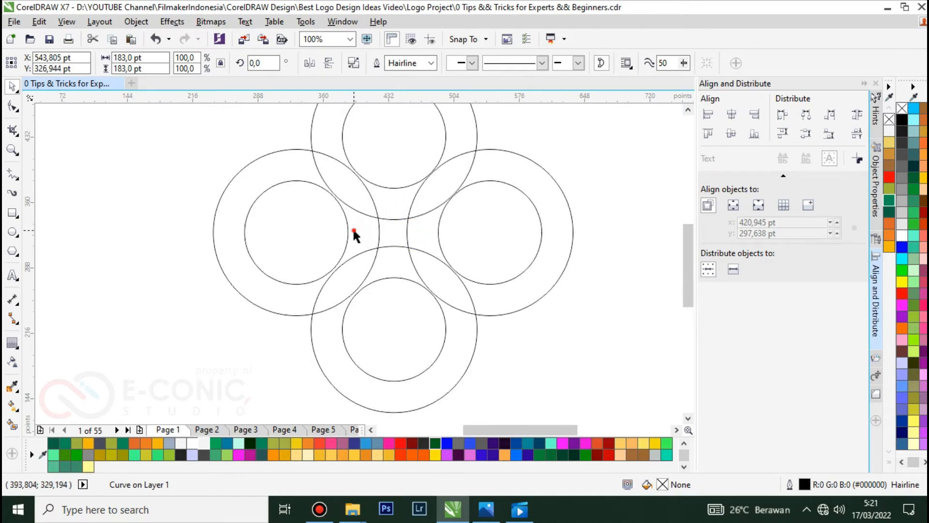
key(Right)
key(Right)
key(Right)
click(398, 203)
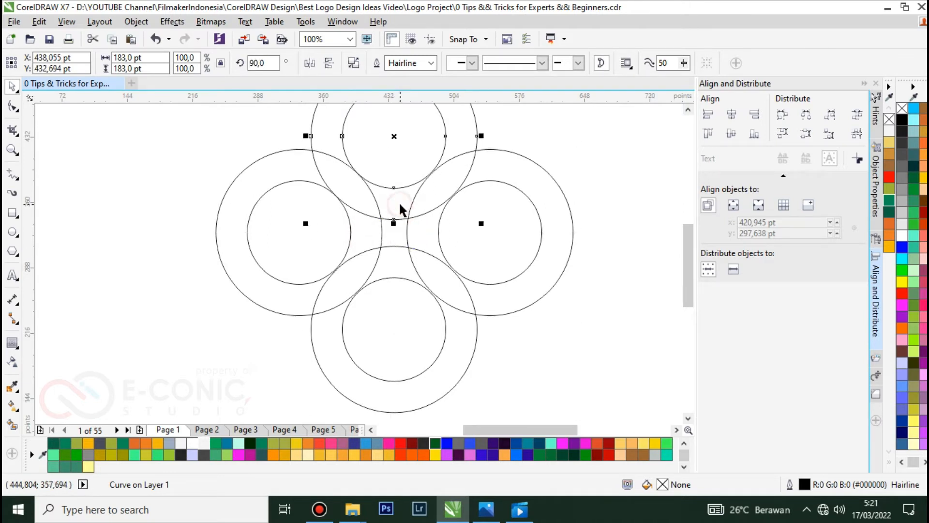
key(Down)
- Align the top and bottom rings to each other by their horizontal centres
click(432, 366)
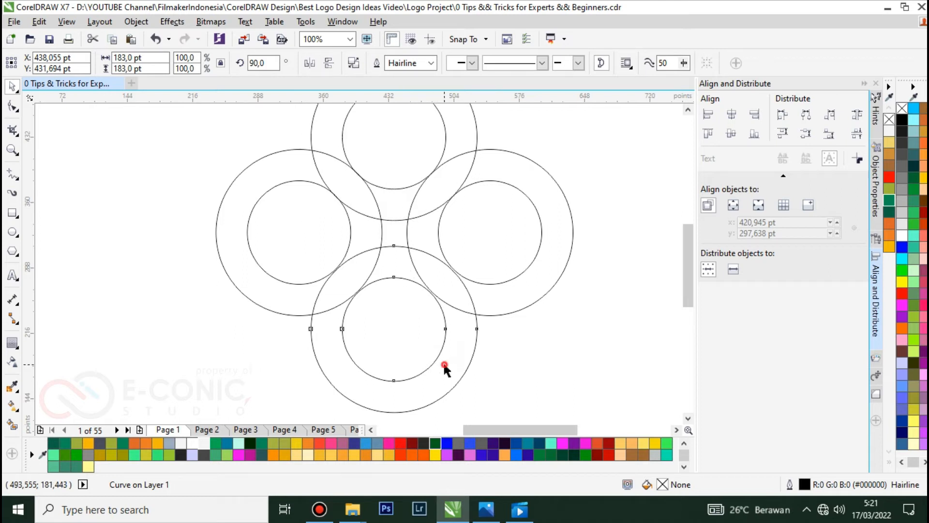
click(399, 153)
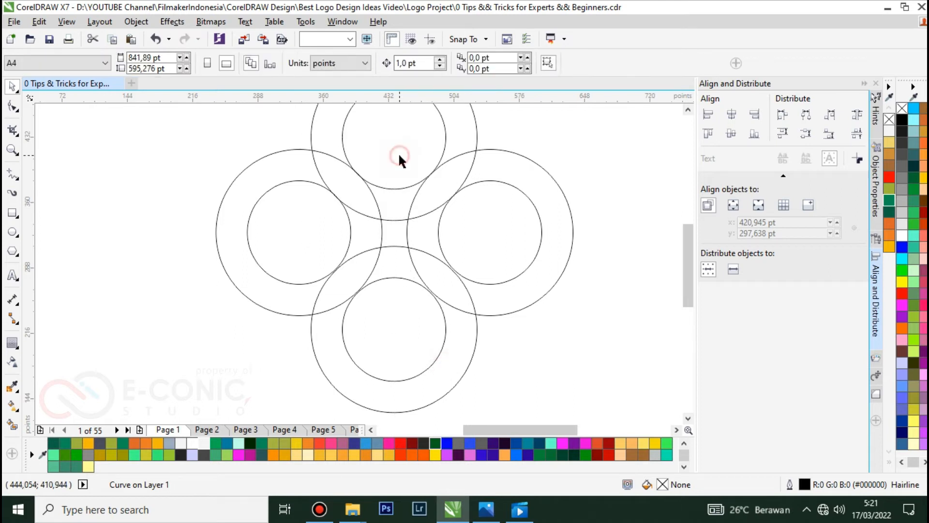
click(441, 337)
shift+click(460, 136)
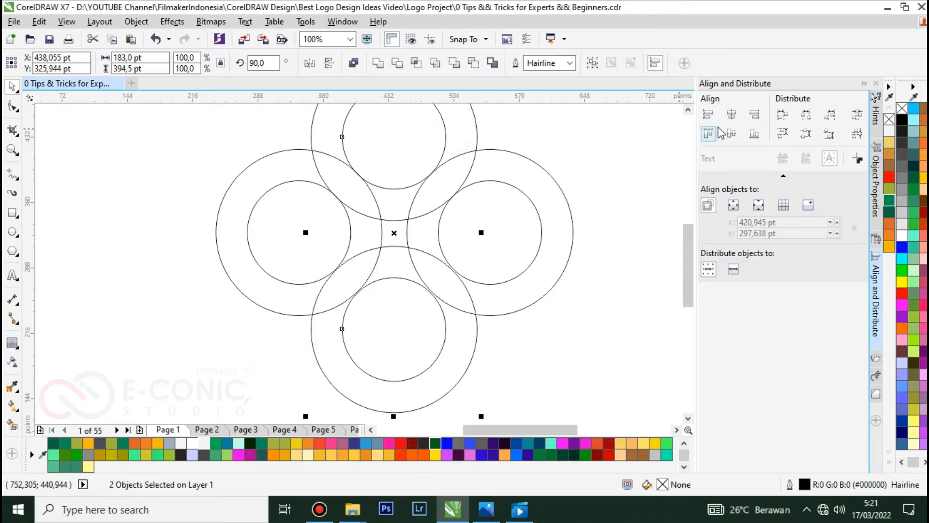
click(732, 115)
click(491, 345)
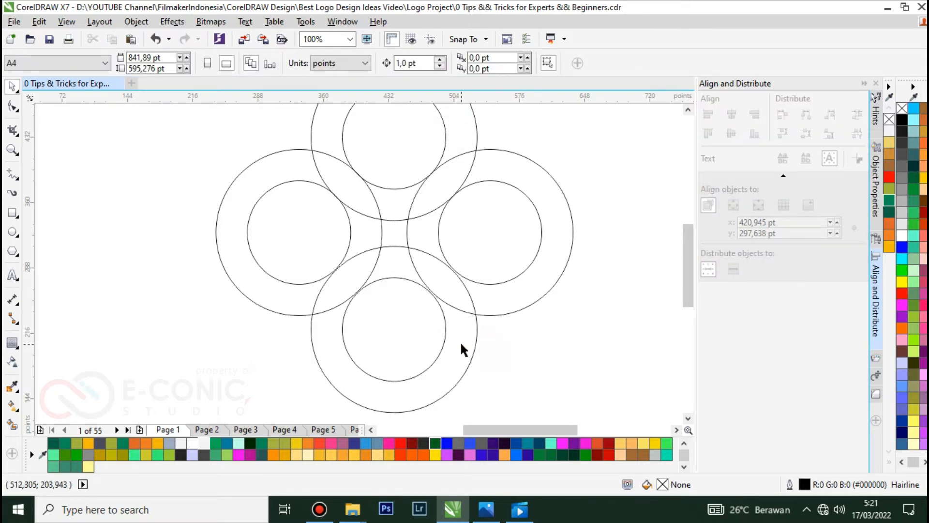
click(459, 345)
shift+click(451, 141)
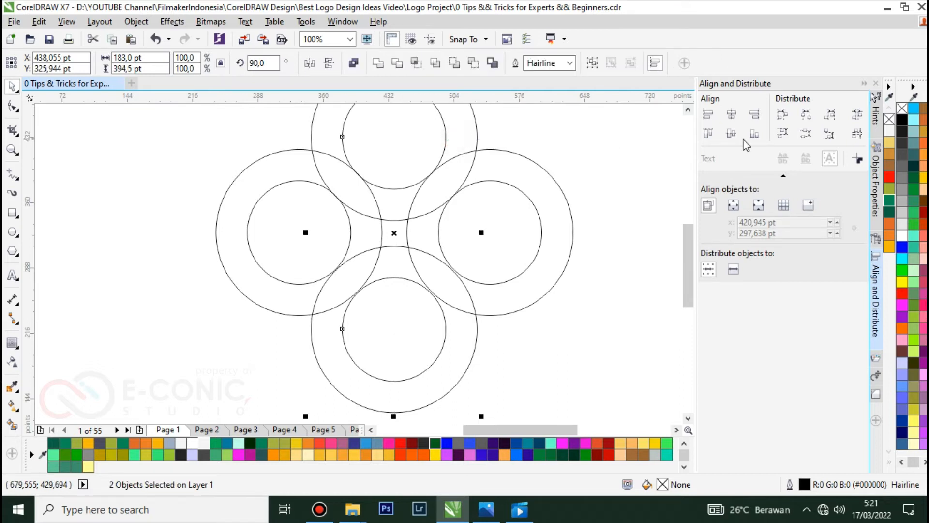
click(732, 115)
click(513, 356)
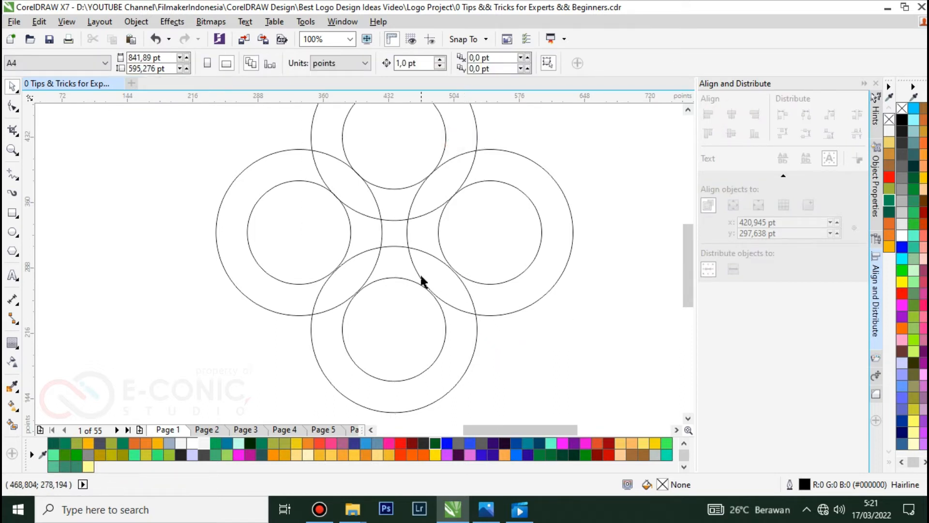
- Nudge the bottom ring 2 pt up toward the centre and check where it touches the side rings
scroll(397, 207, up, 1)
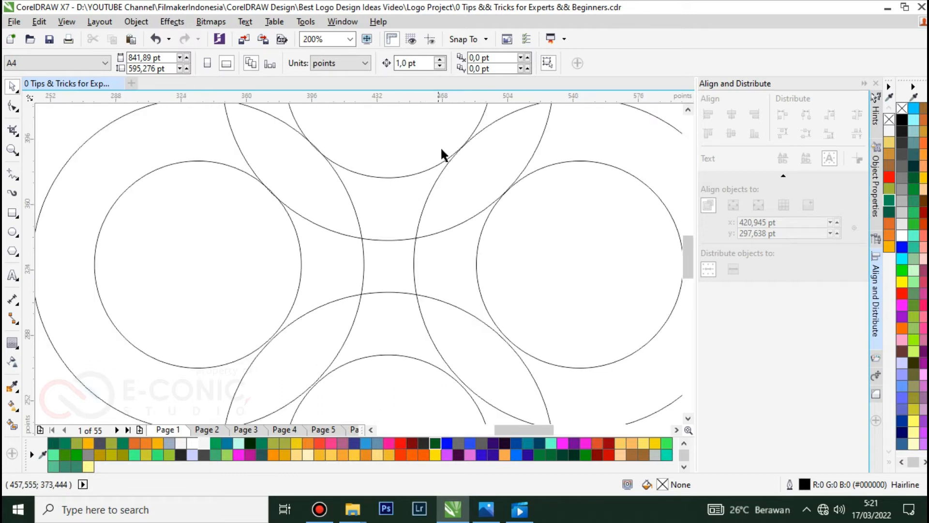
click(393, 320)
click(71, 126)
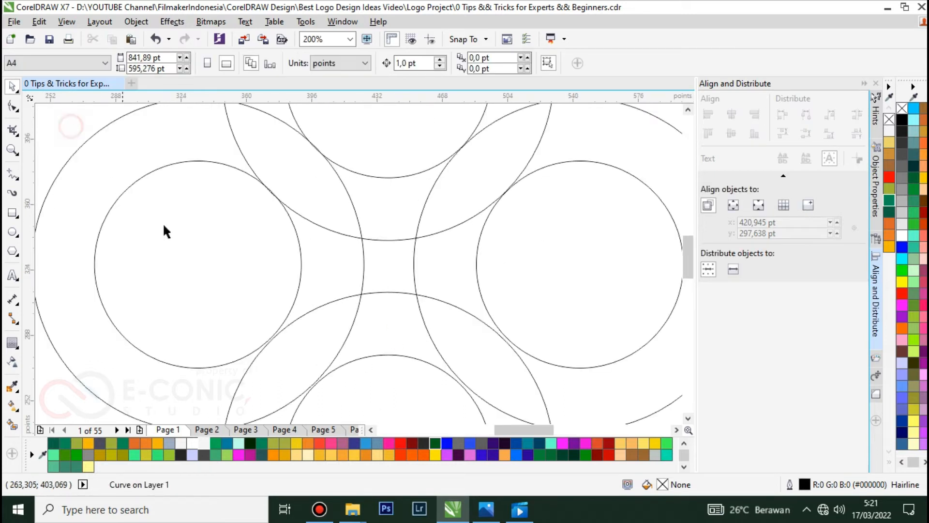
click(384, 307)
key(Right)
key(Up)
key(Left)
key(Up)
key(Up)
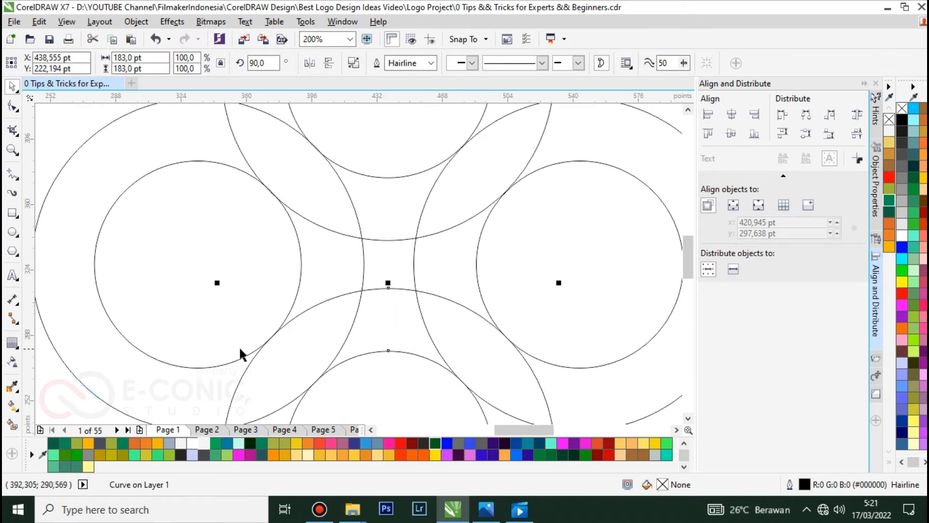
scroll(307, 141, up, 1)
scroll(297, 177, down, 1)
scroll(488, 167, up, 1)
scroll(486, 169, down, 1)
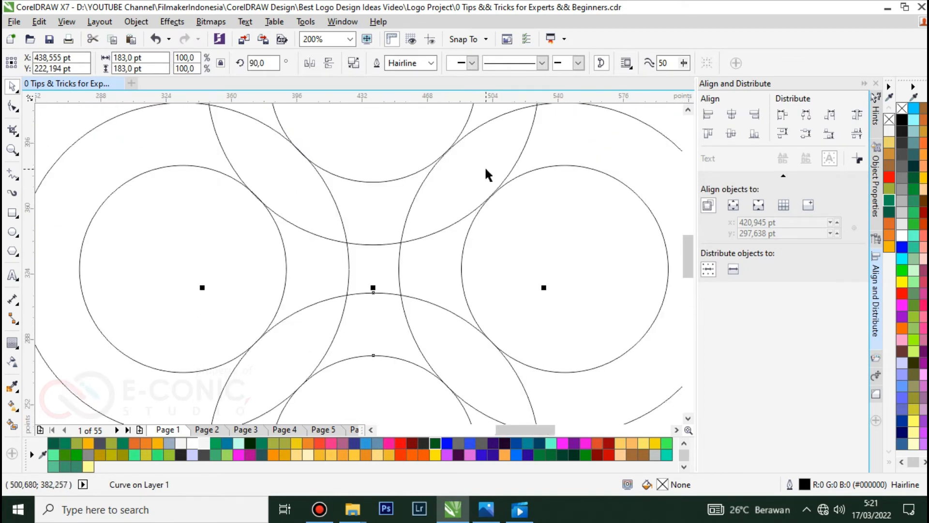
- Realign the top ring with the nudged bottom ring by their horizontal centres
click(387, 133)
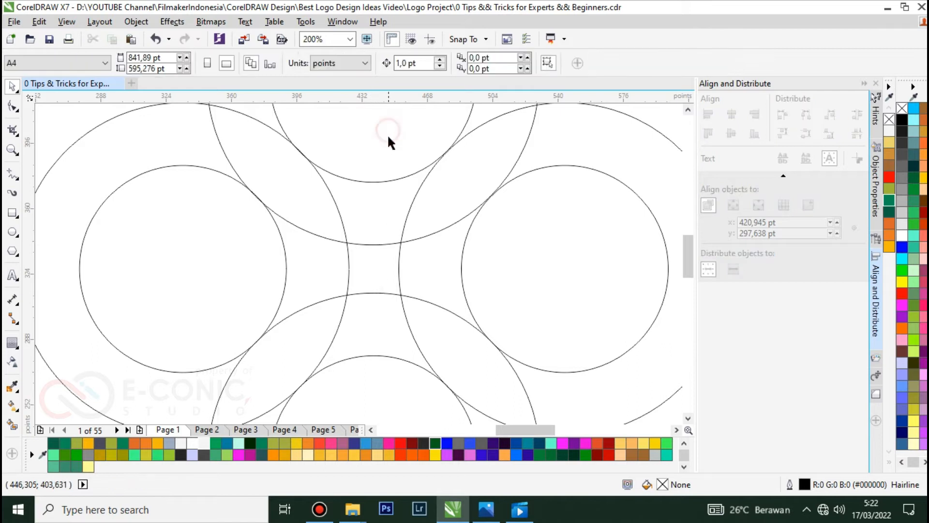
click(391, 181)
shift+click(388, 292)
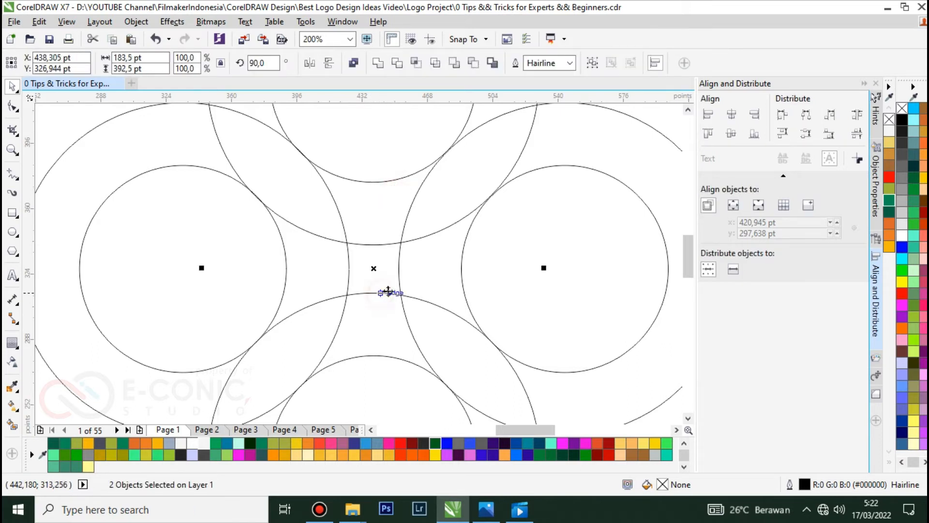
click(731, 114)
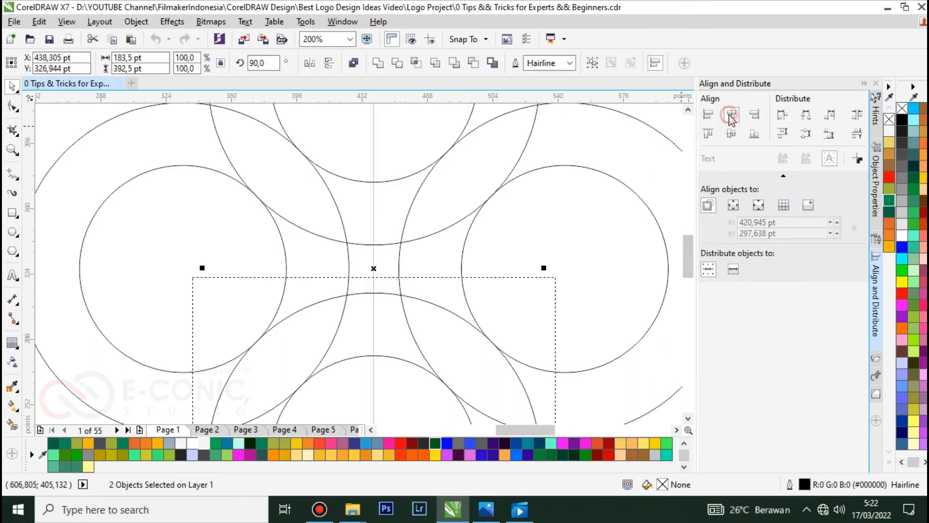
click(559, 196)
- Draw a circle about 219 pt in diameter and place it to the left of the four rings
scroll(315, 198, down, 4)
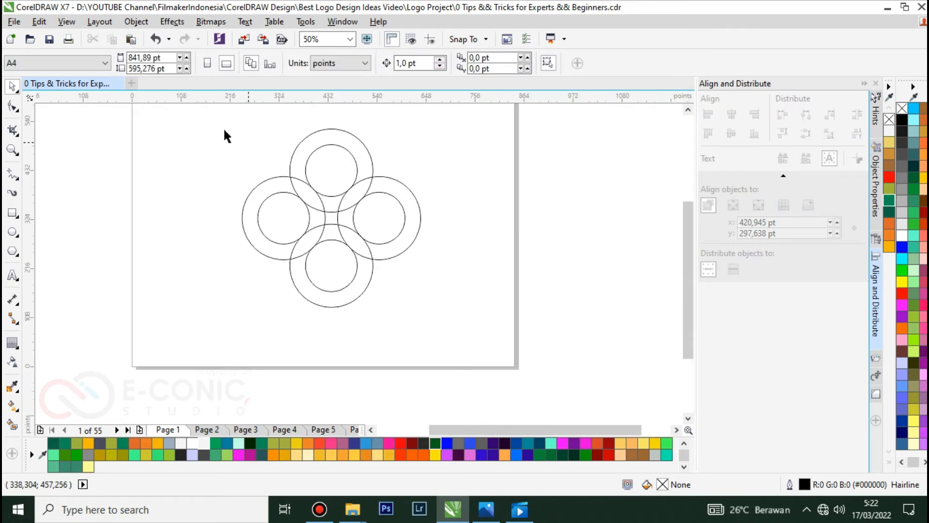
drag(186, 109, 473, 320)
key(shift+F2)
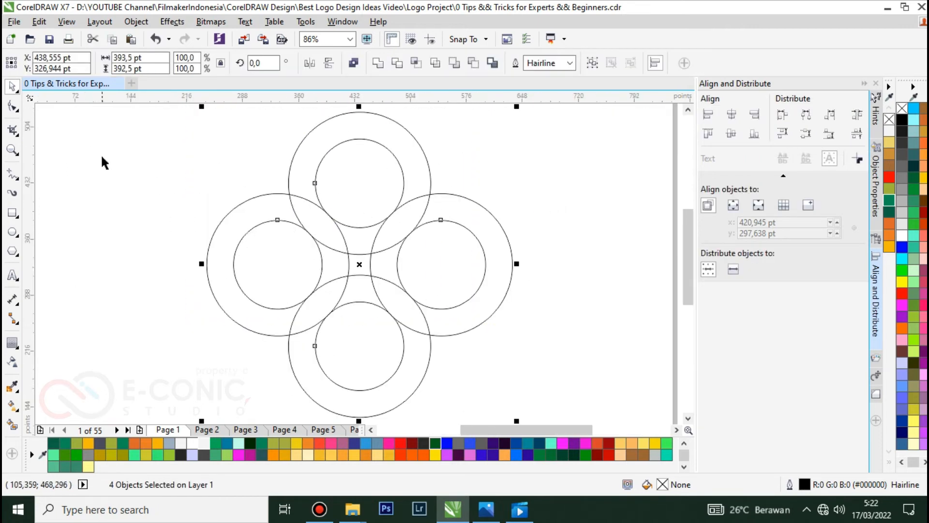
click(585, 199)
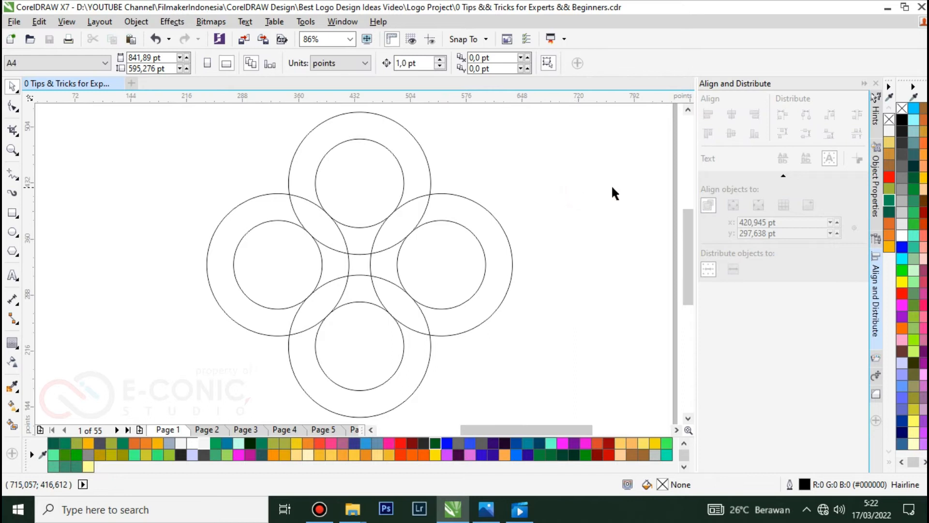
click(13, 232)
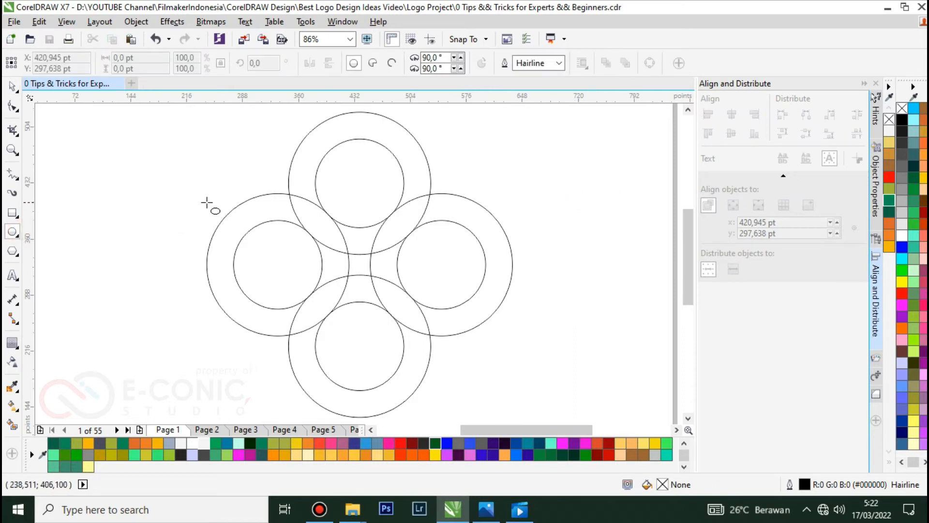
drag(219, 162, 378, 330)
click(12, 86)
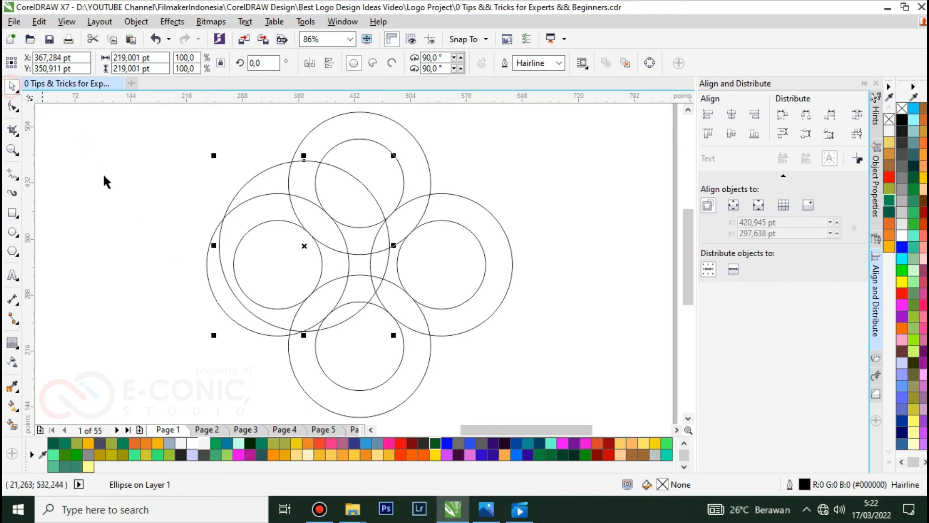
drag(250, 180, 60, 154)
key(shift+F4)
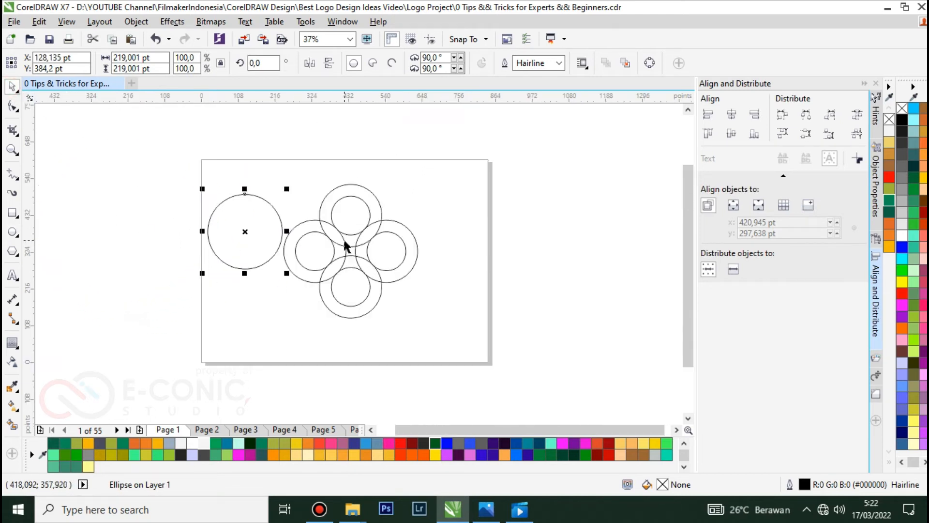
- Group the four rings, then centre both the ring group and the new circle on the page
drag(448, 138, 273, 326)
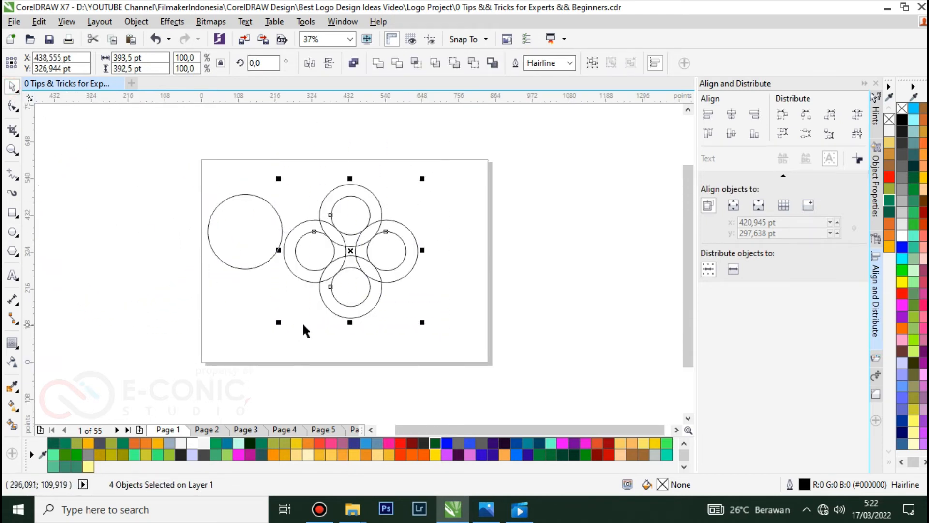
key(ctrl+g)
key(p)
click(272, 212)
key(p)
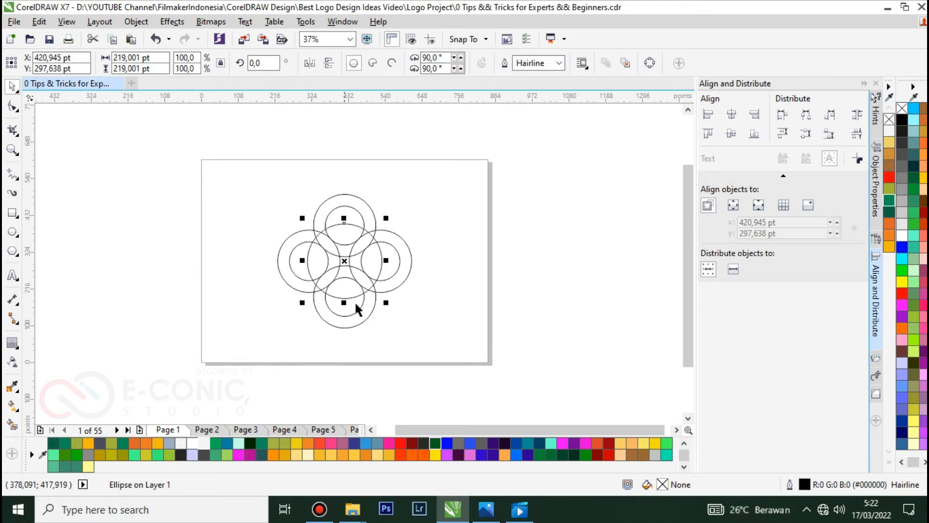
scroll(359, 257, up, 3)
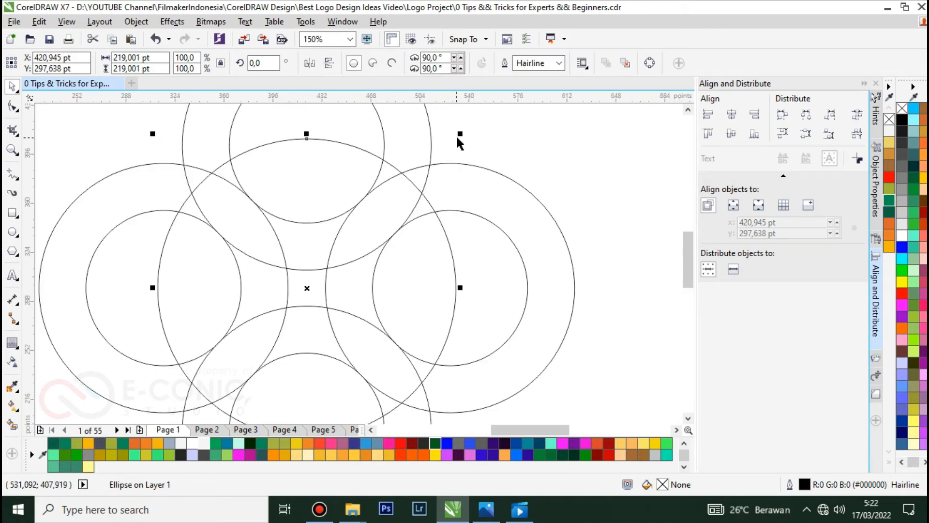
drag(459, 136, 460, 137)
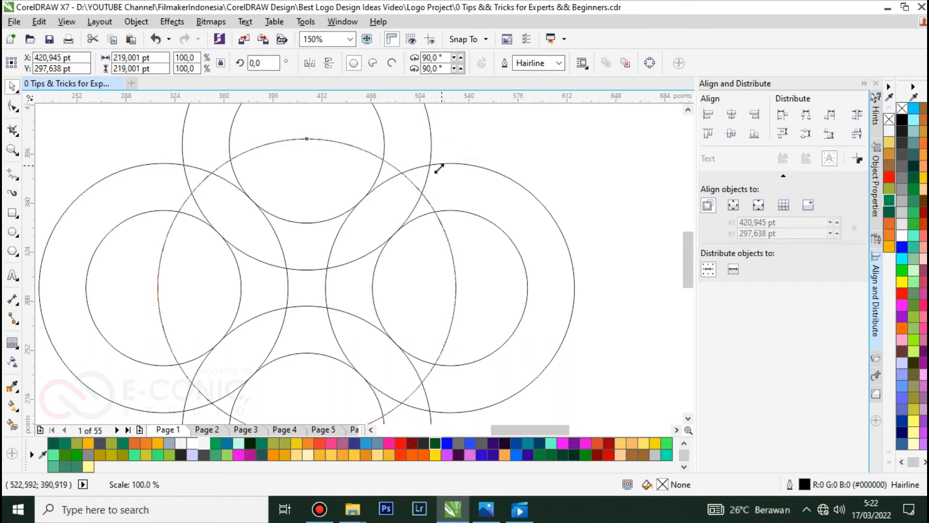
drag(439, 168, 439, 167)
drag(460, 133, 444, 156)
click(65, 130)
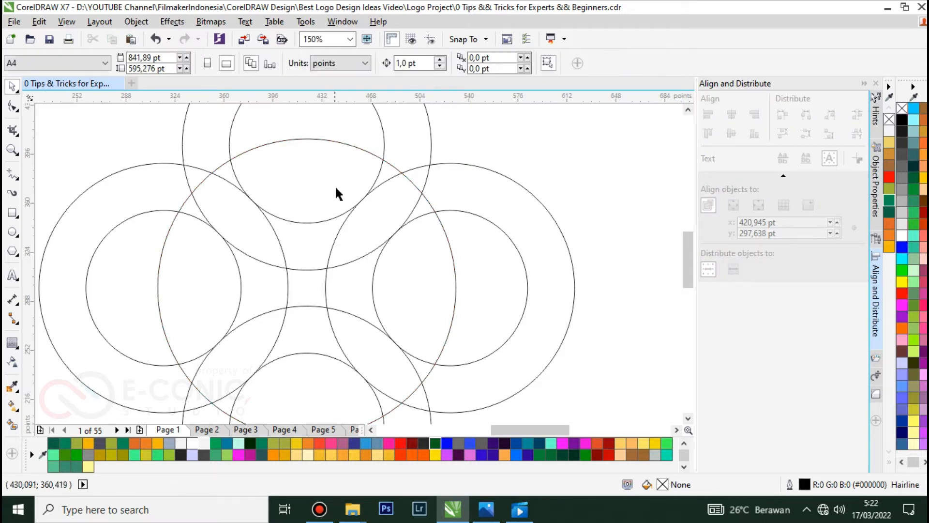
- Scale the central circle down around its centre to a diameter of about 155.6 pt
click(455, 297)
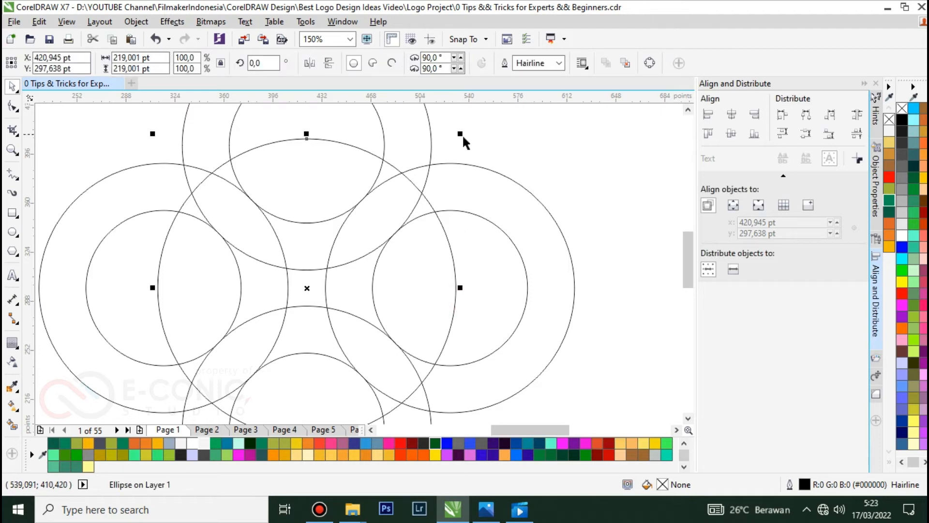
drag(460, 135, 421, 173)
scroll(241, 207, up, 1)
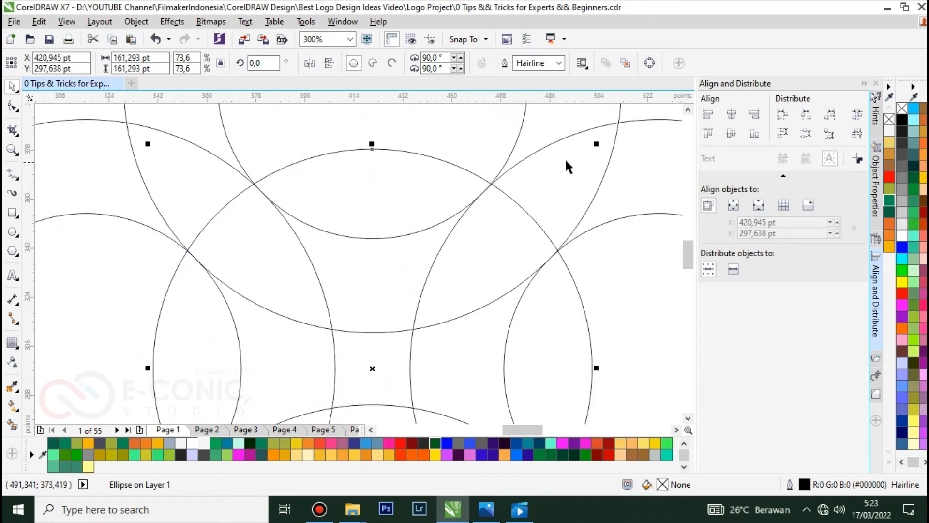
drag(597, 145, 589, 153)
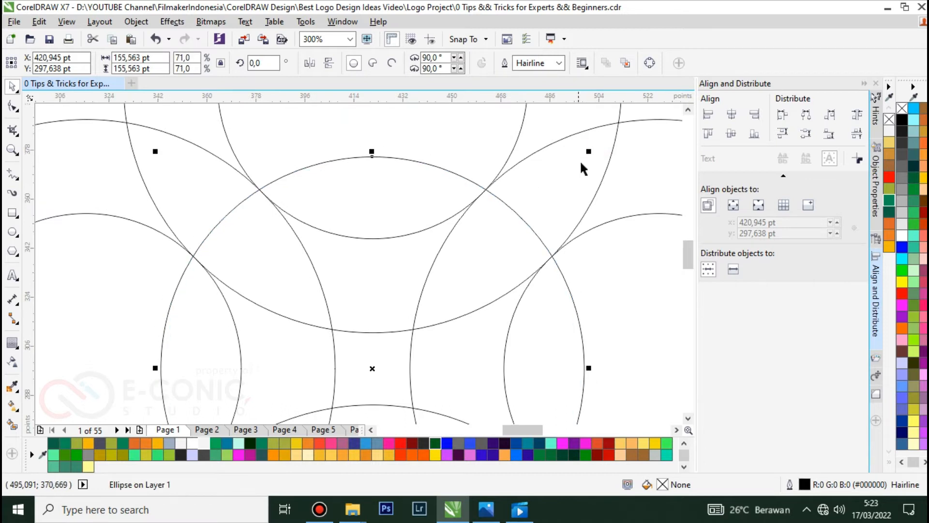
scroll(454, 229, down, 1)
click(82, 195)
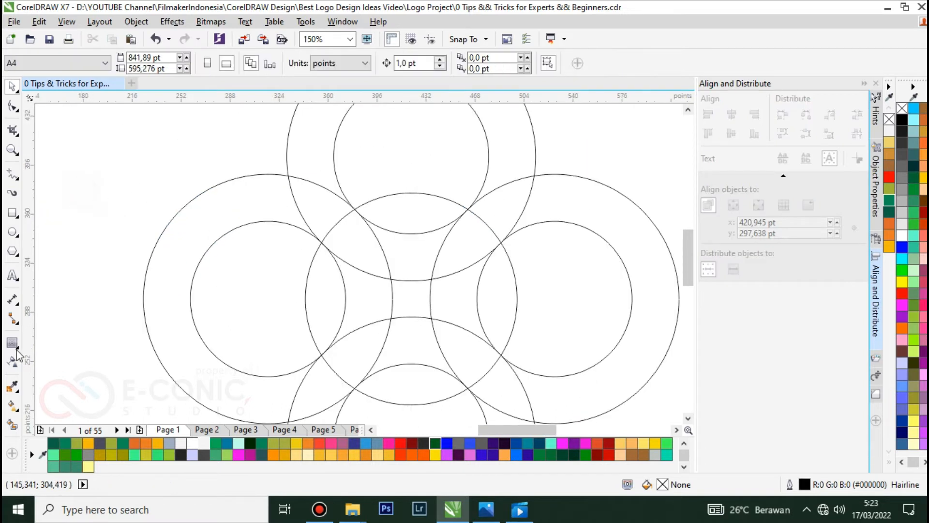
- Smart-fill the upper middle area and the three segments of the right ring inside the central circle
click(12, 425)
click(421, 244)
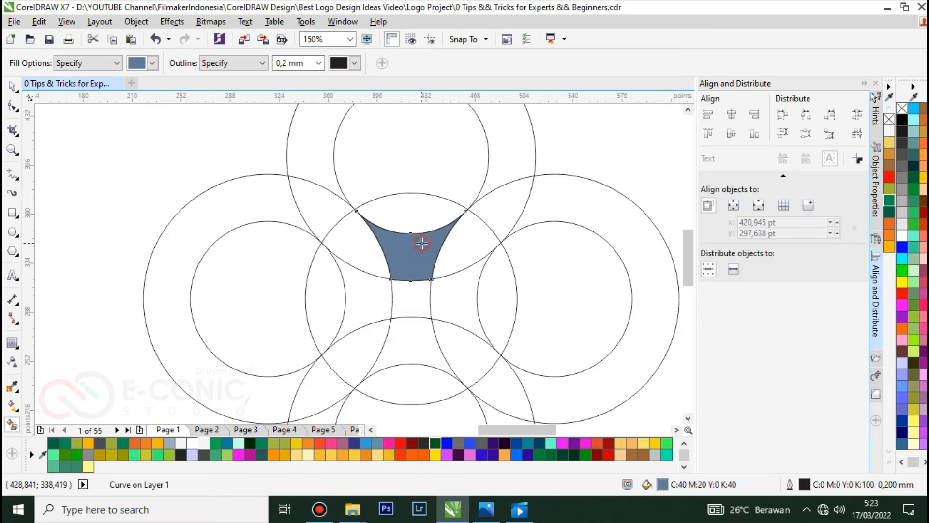
click(465, 241)
click(468, 283)
click(464, 342)
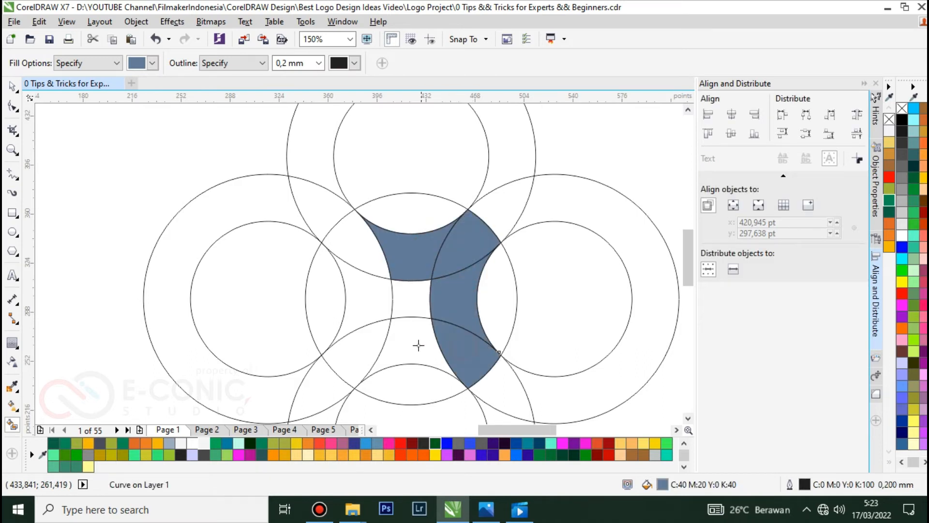
- Smart-fill the three segments of the left ring inside the central circle, undoing the unwanted fills made in the lower middle area
click(418, 344)
key(ctrl+z)
click(371, 343)
click(401, 346)
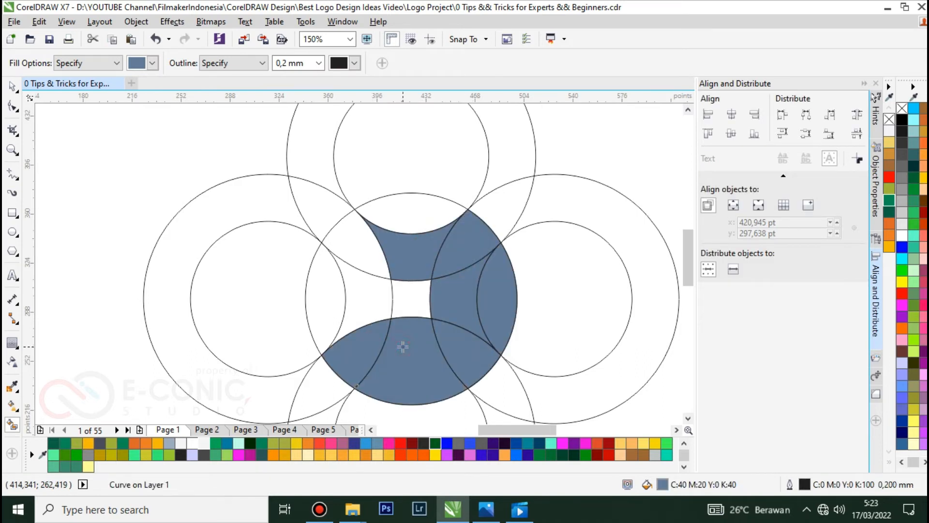
key(ctrl+z)
click(369, 301)
click(363, 243)
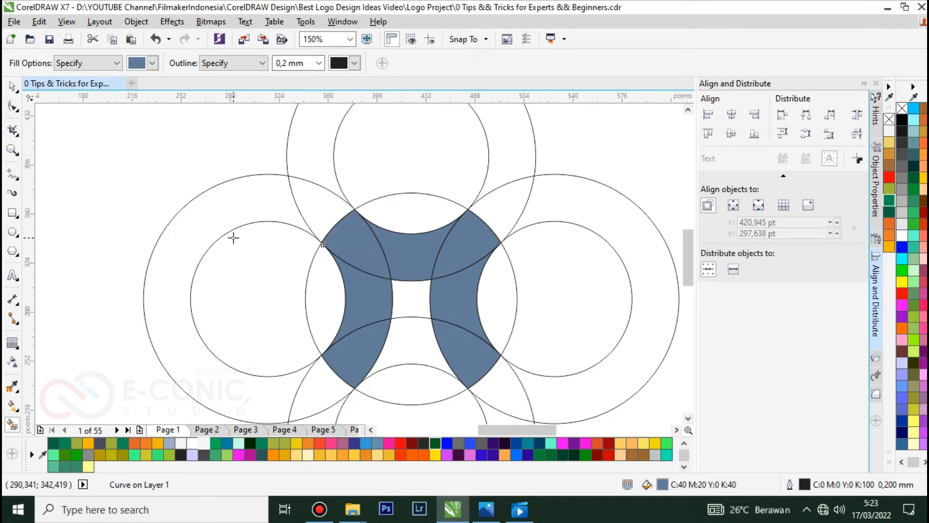
- Delete the group of four rings and undo the deletion
click(12, 86)
click(383, 131)
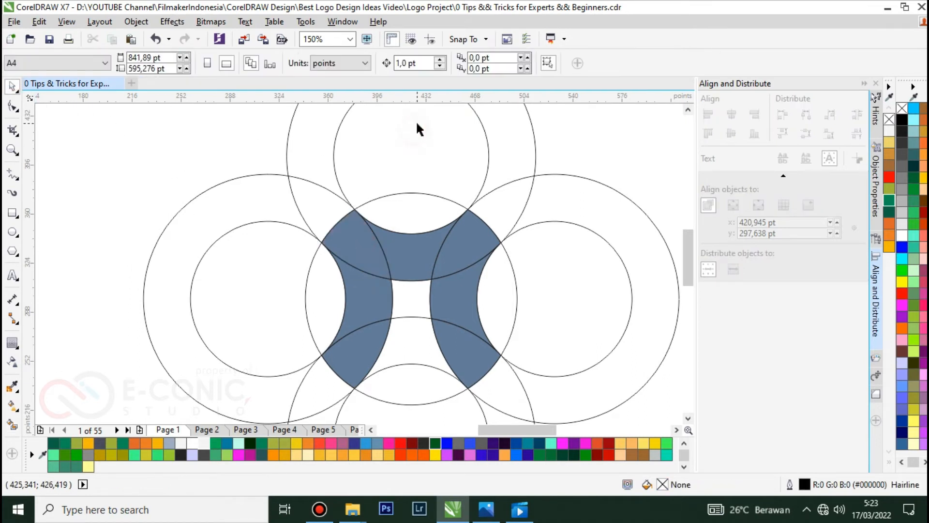
click(508, 150)
key(Delete)
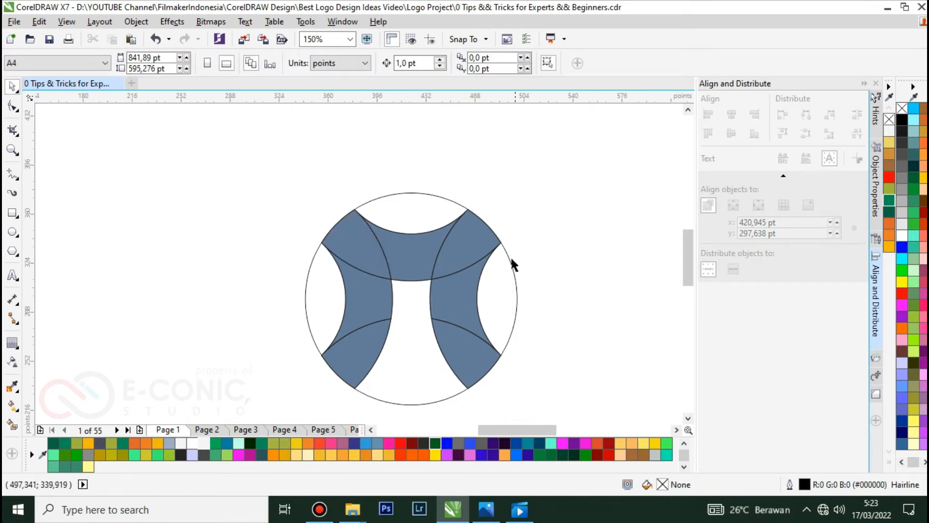
key(ctrl+z)
- Ungroup the four rings and delete the left, top and right ones
click(450, 64)
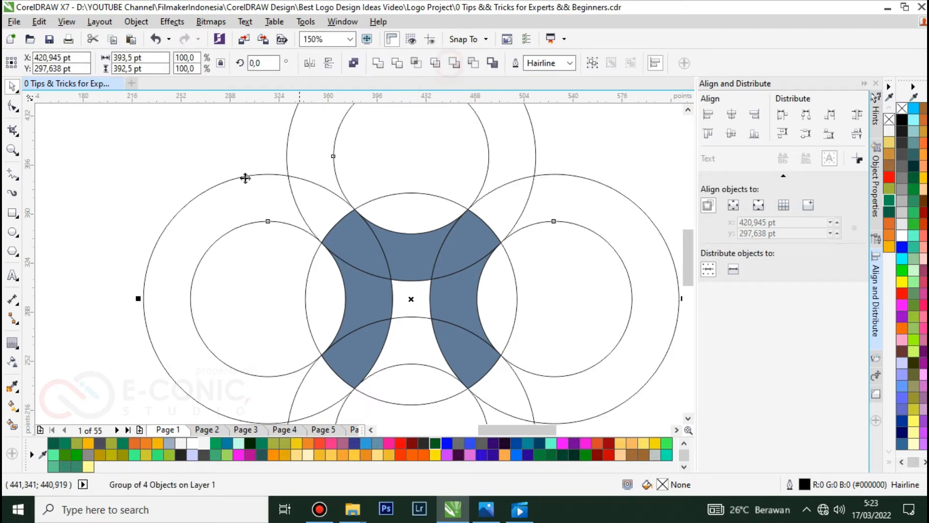
click(184, 152)
click(234, 192)
key(Delete)
click(310, 162)
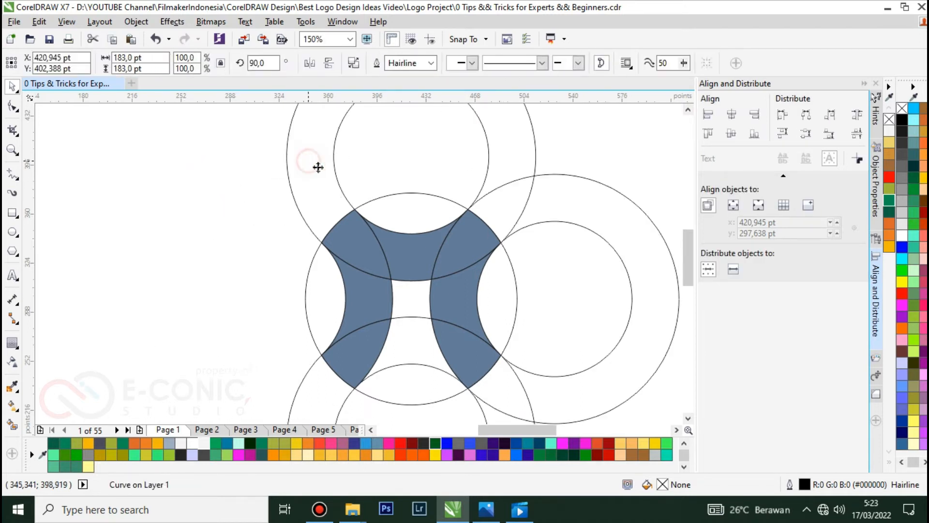
key(Delete)
click(524, 215)
key(Delete)
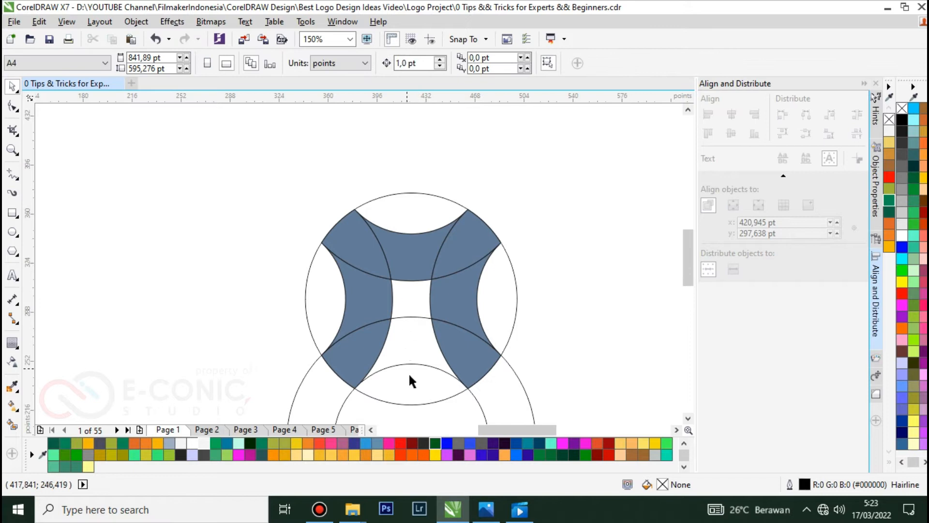
- Smart-fill the lower middle area between the two filled side bands
click(411, 385)
click(91, 326)
click(12, 425)
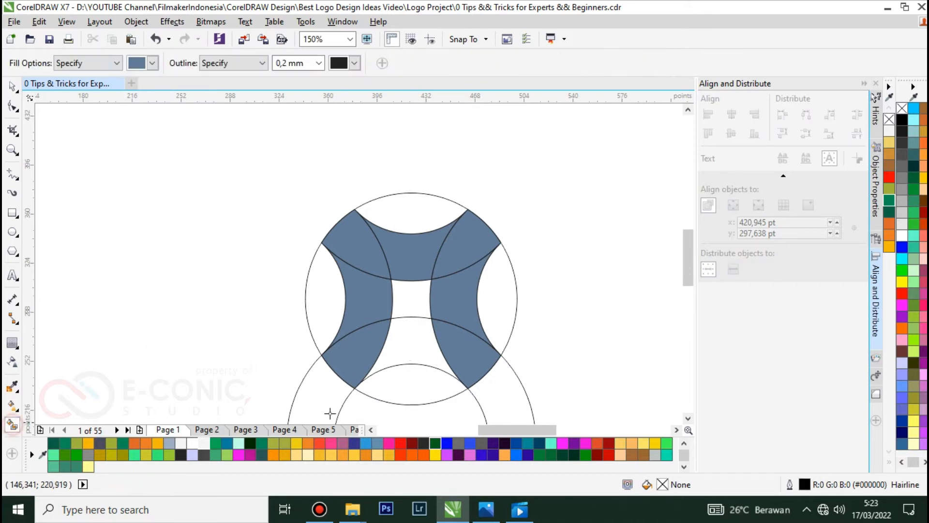
click(404, 365)
- Delete the remaining bottom ring and the central circle, keeping only the filled segments
click(12, 87)
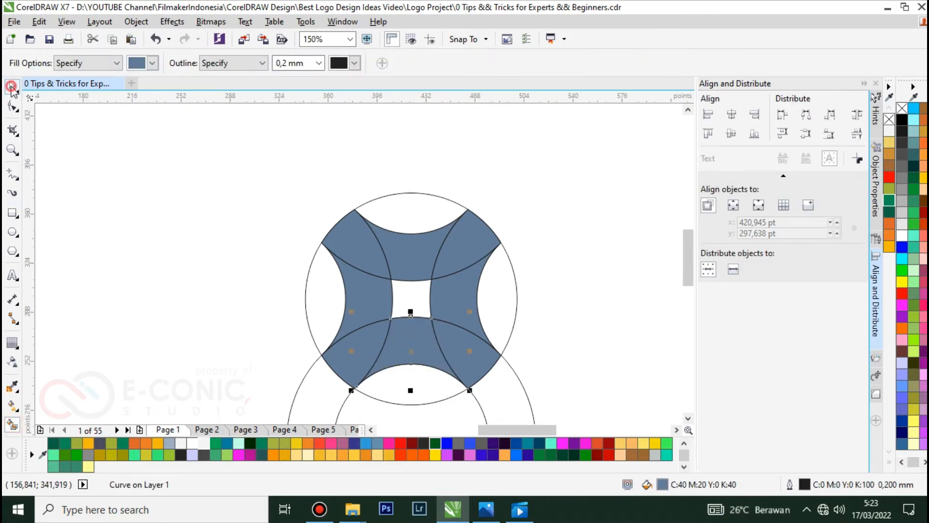
key(Delete)
click(423, 390)
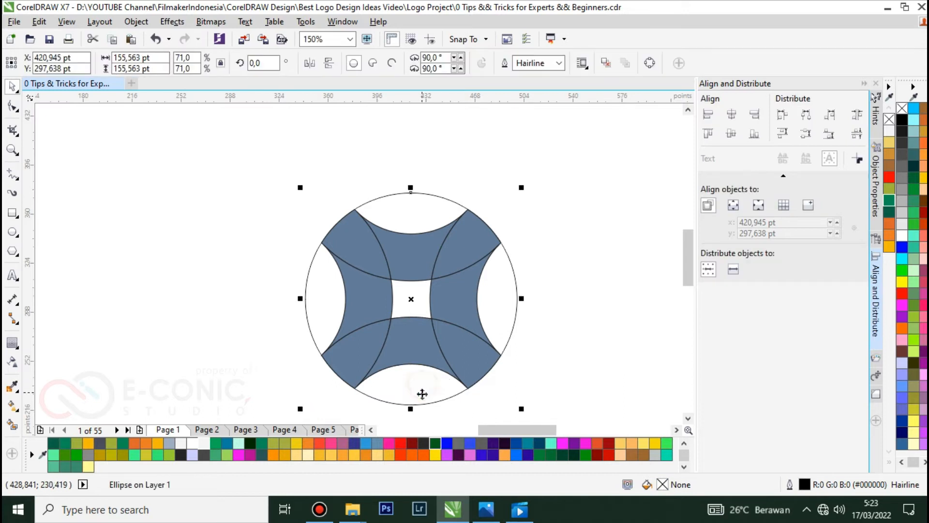
key(Delete)
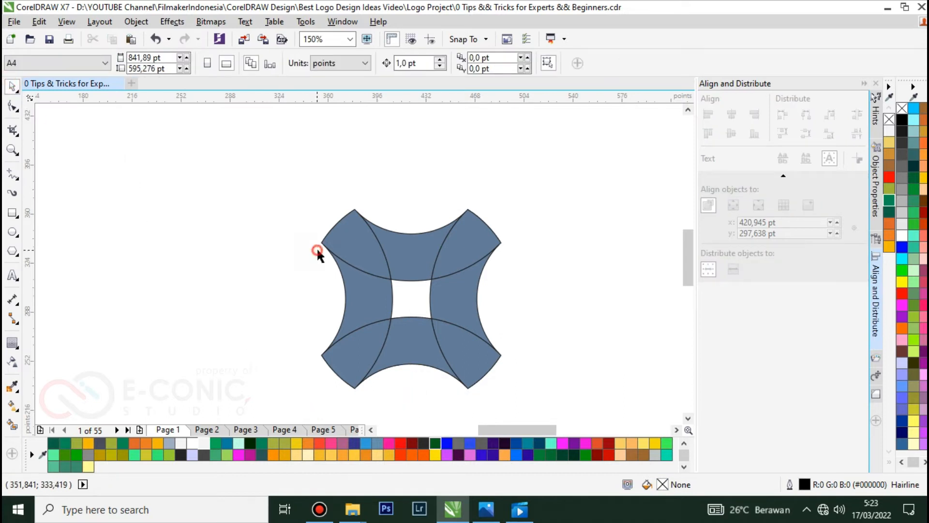
- Weld the three upper segments into one curved band
click(358, 245)
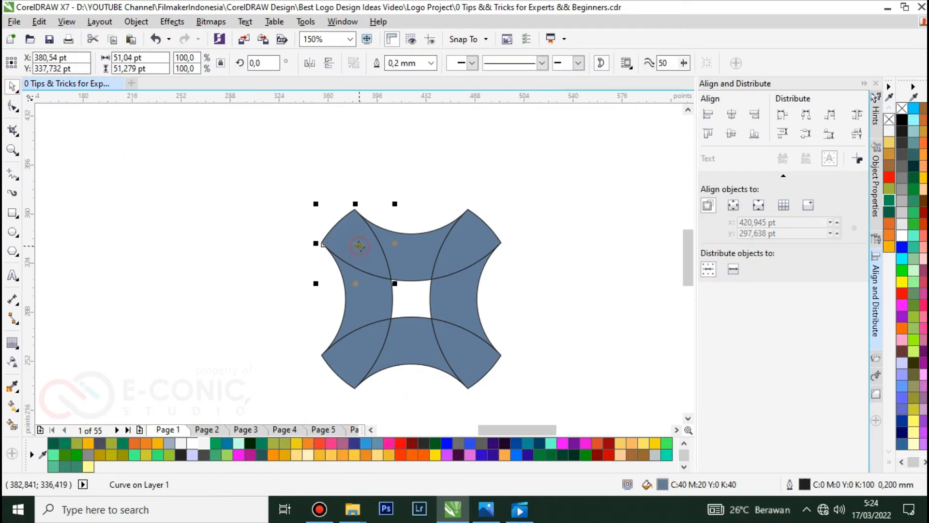
drag(266, 166, 518, 286)
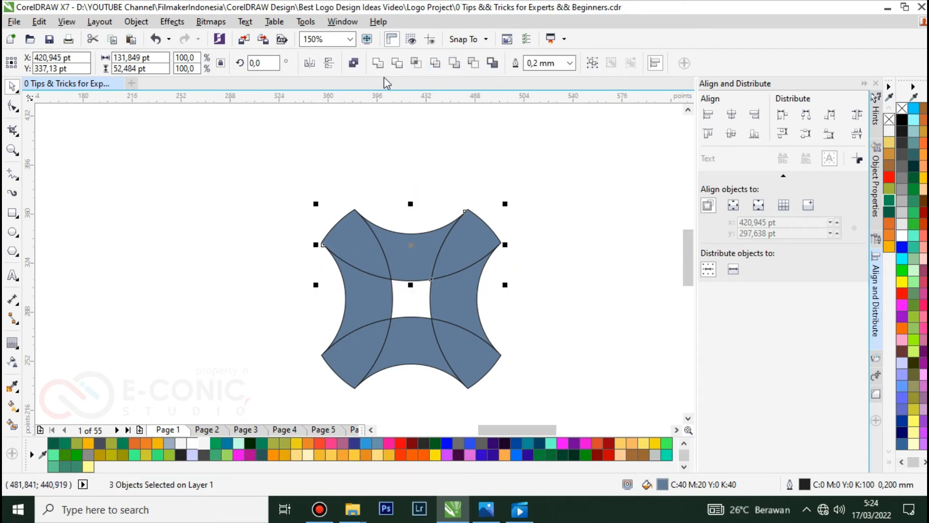
click(376, 65)
click(258, 298)
- Weld the right middle segment to the lower-right corner segment and select the bottom middle segment
click(462, 303)
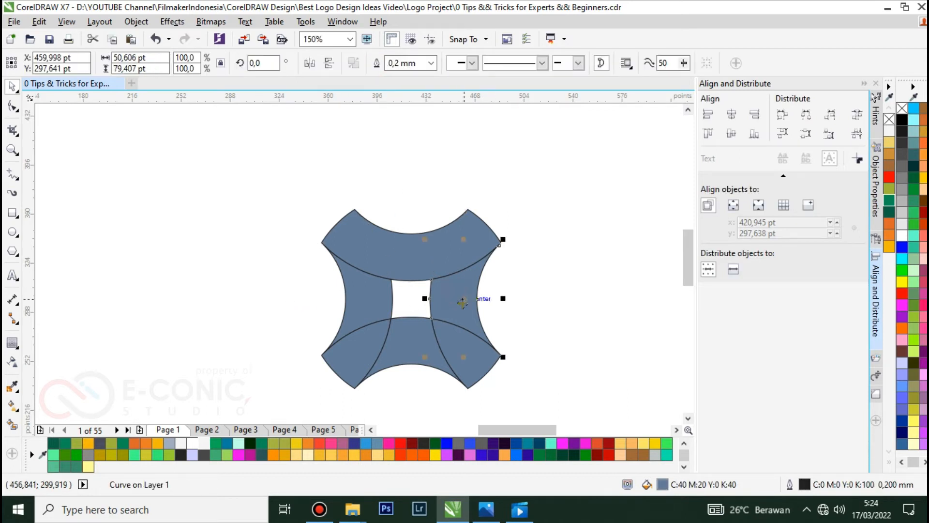
shift+click(460, 352)
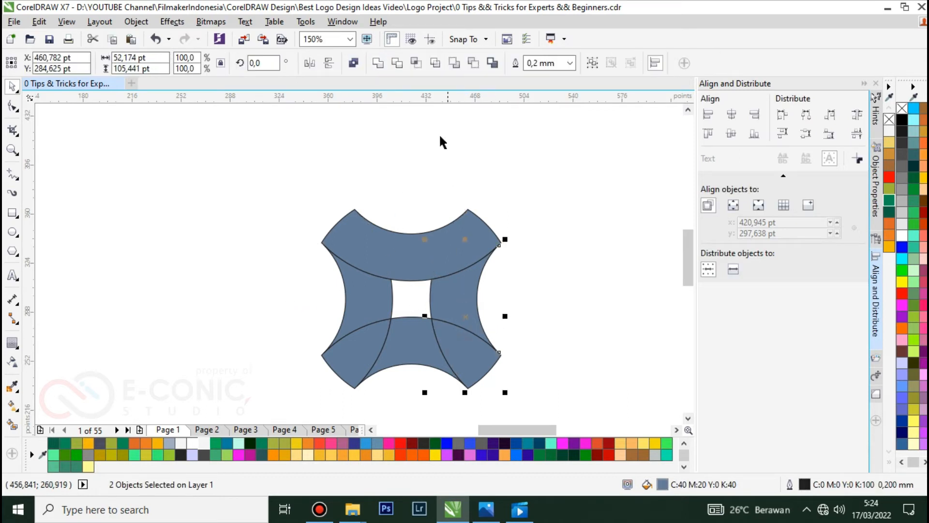
click(380, 63)
click(399, 351)
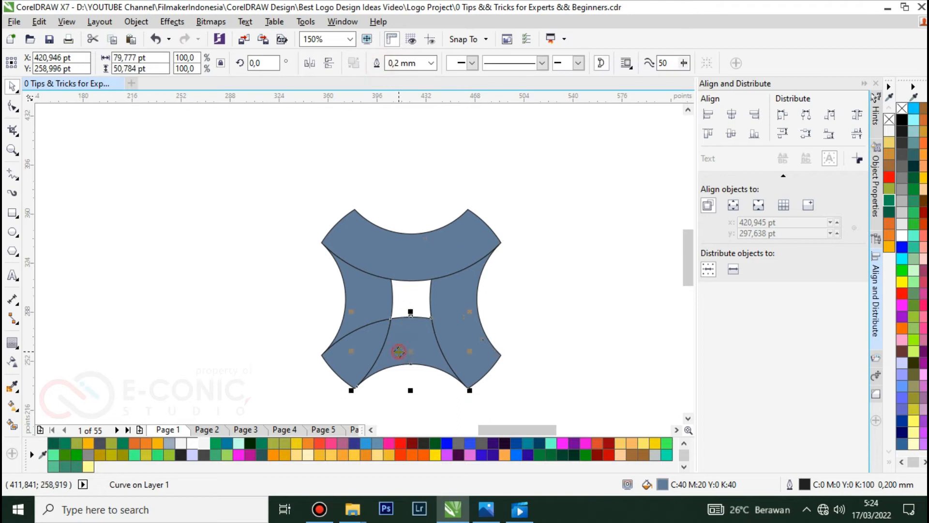
- Undo the welds of the right segments and the upper band
key(ctrl+z)
click(306, 286)
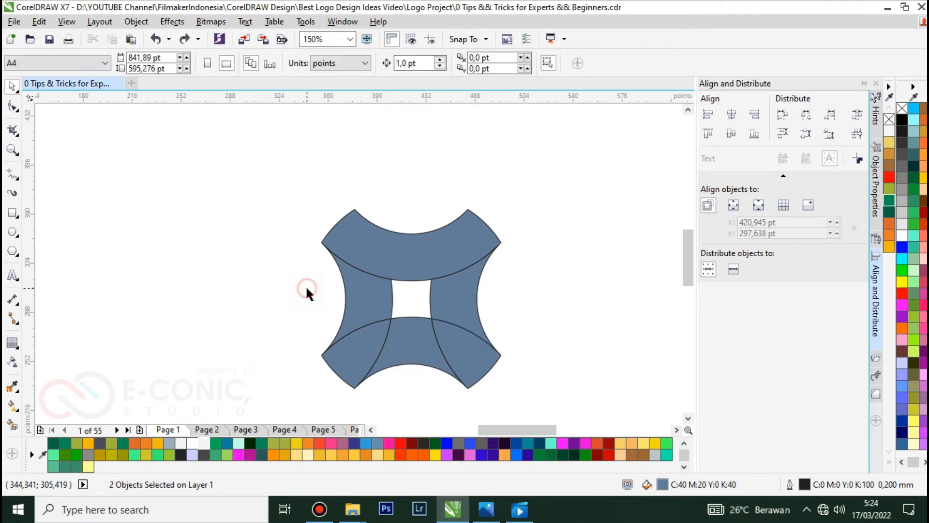
key(ctrl+z)
- Weld the left middle segment to the lower-left corner segment
click(306, 269)
click(345, 249)
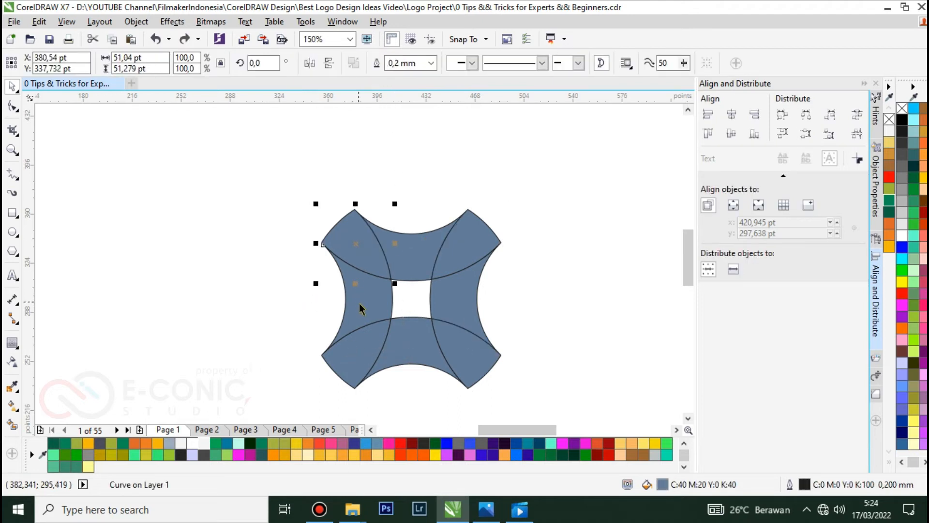
click(363, 307)
click(359, 358)
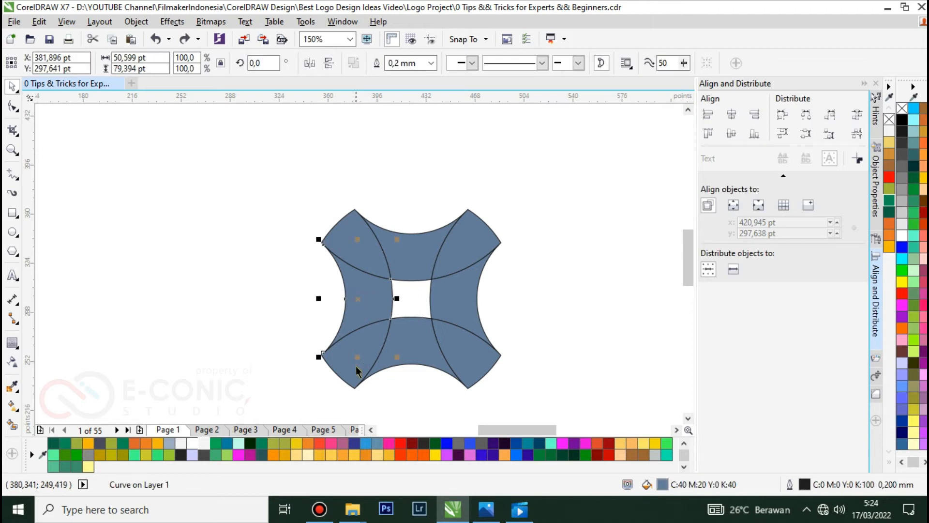
shift+click(356, 366)
click(379, 64)
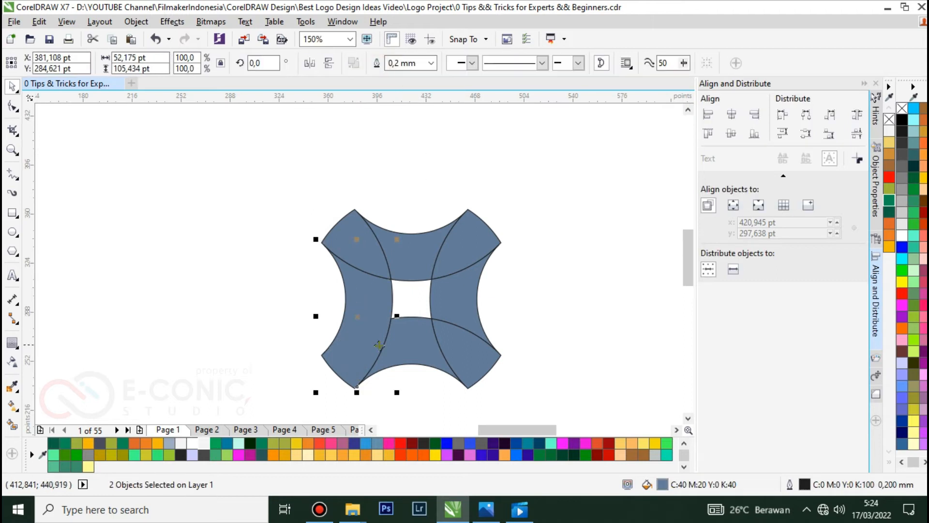
- Try to weld the bottom middle segment to the lower-right corner segment
click(380, 345)
shift+click(442, 353)
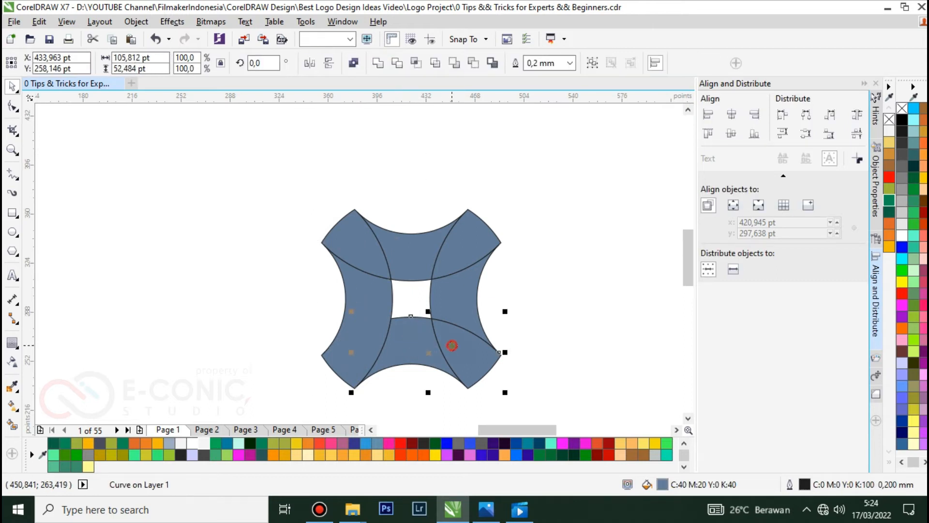
click(381, 68)
key(ctrl+z)
click(525, 289)
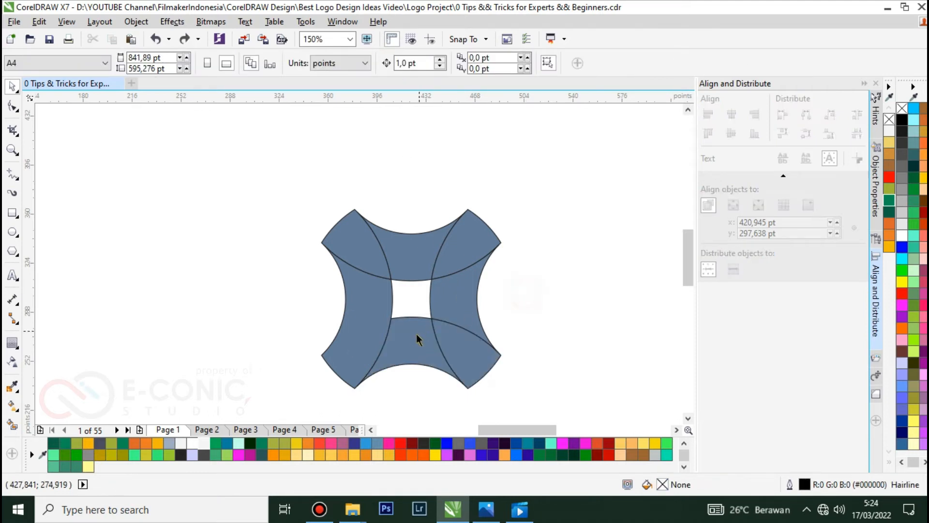
click(416, 333)
shift+click(480, 365)
click(378, 62)
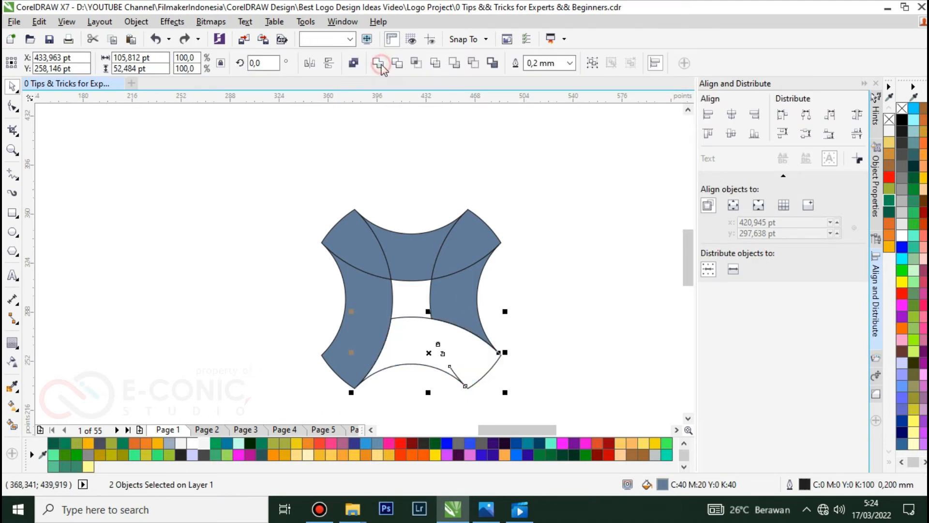
key(ctrl+z)
click(571, 390)
- Reshape the lower-right corner segment by shifting its node near the lower tip onto the lower edge of the bottom middle segment
scroll(485, 411, up, 3)
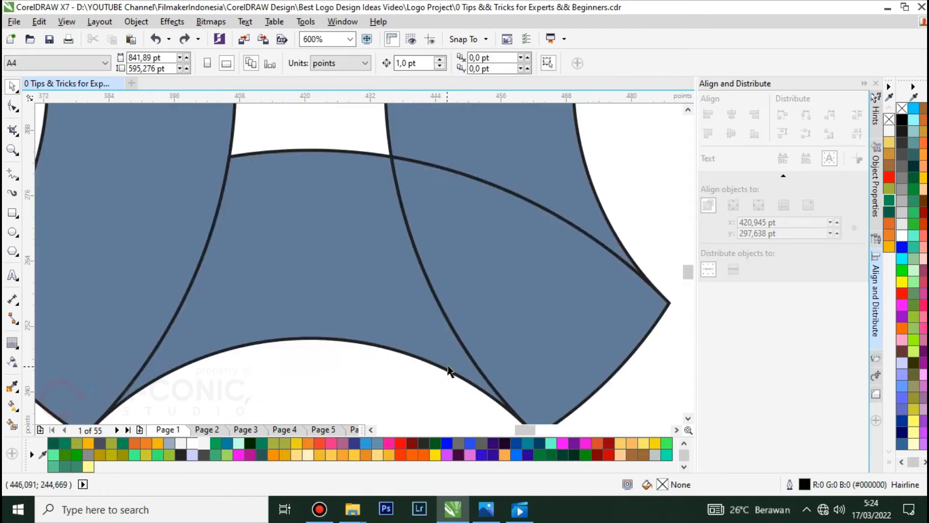
scroll(447, 336, down, 1)
click(512, 379)
key(F10)
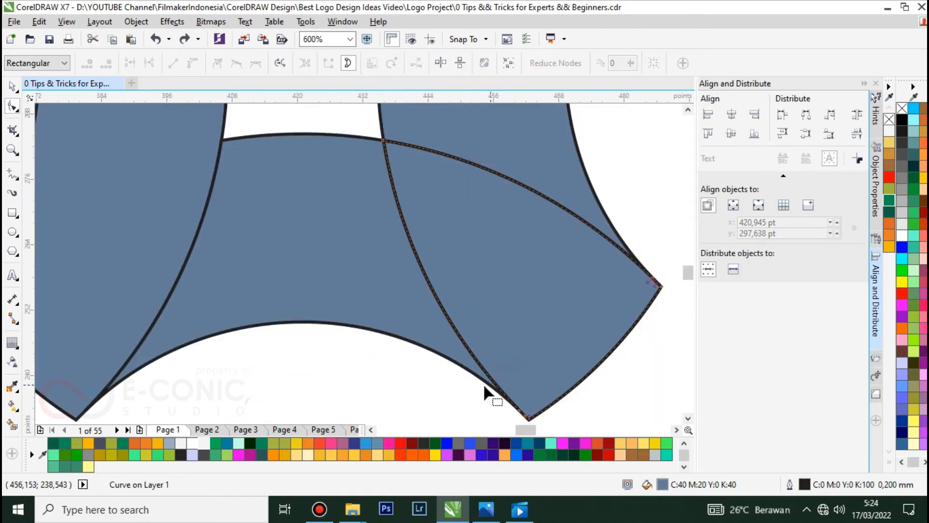
scroll(488, 385, up, 1)
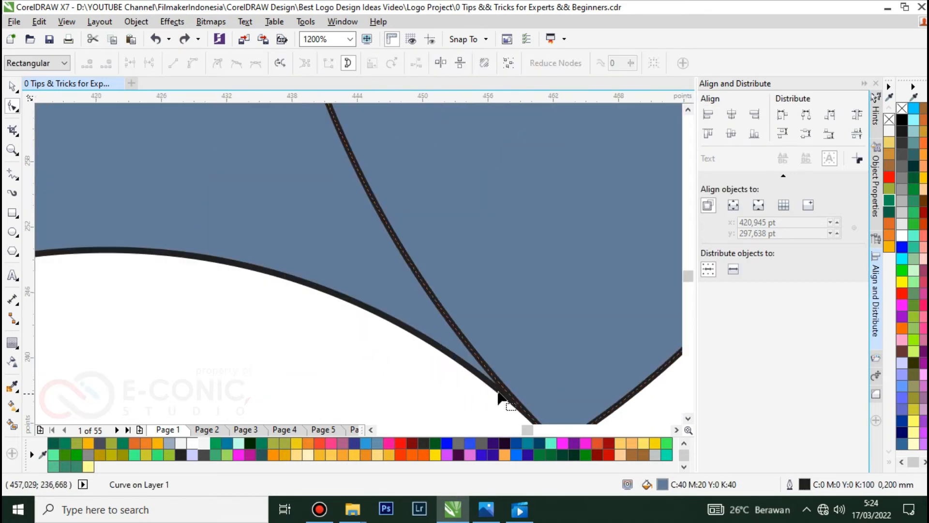
click(479, 359)
drag(478, 360, 472, 359)
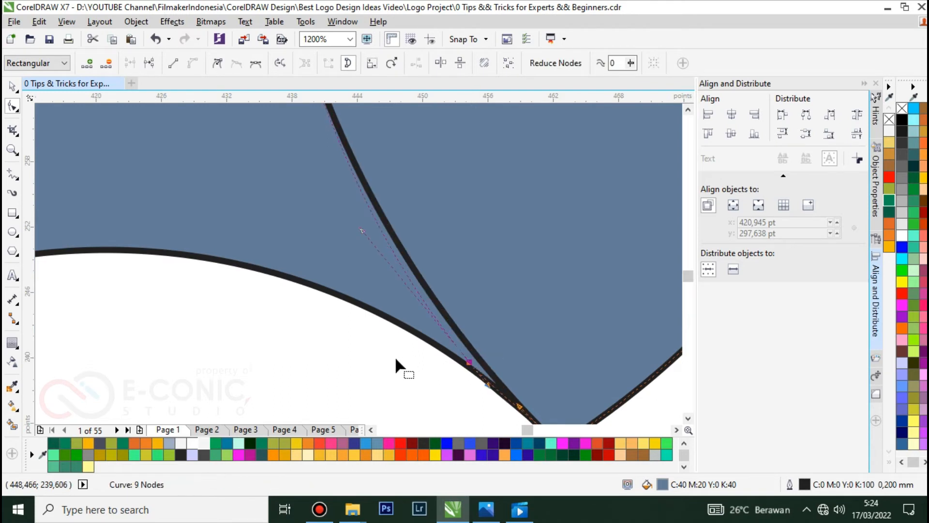
scroll(394, 356, down, 1)
- Weld the reshaped lower-right corner segment to the bottom middle segment
click(11, 88)
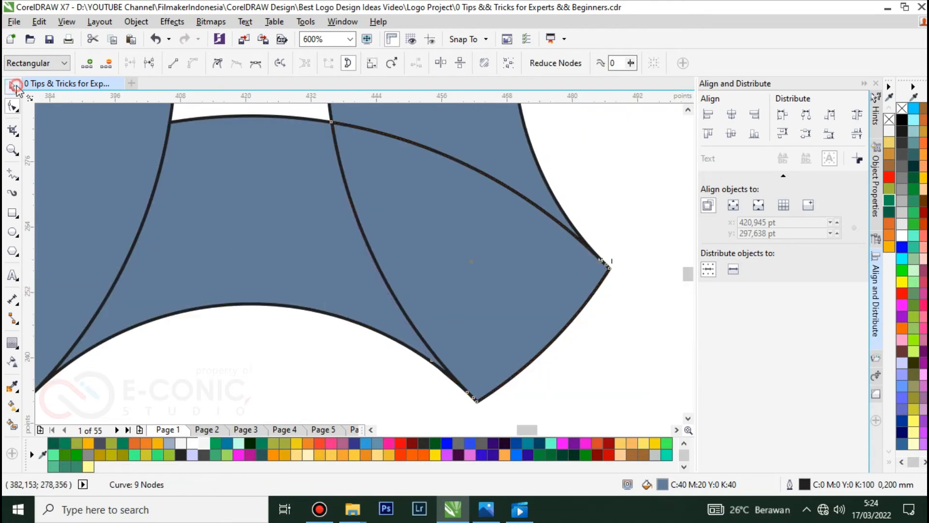
shift+click(257, 193)
click(378, 63)
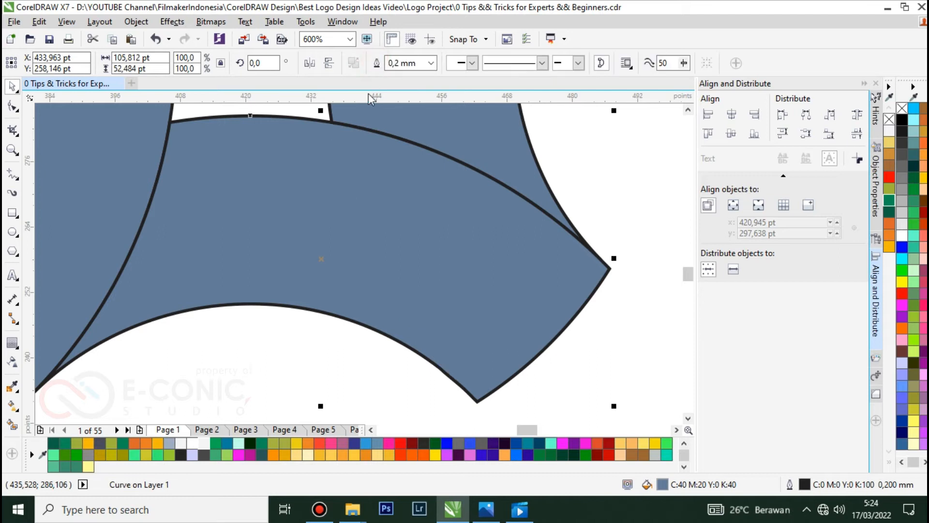
- Weld the right middle segment to the upper-right corner segment
scroll(400, 155, down, 2)
click(438, 219)
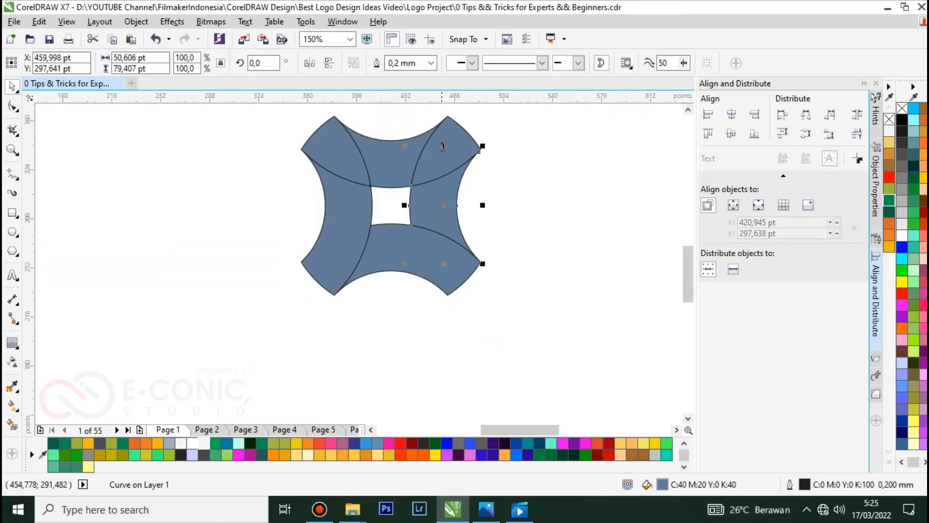
shift+click(452, 136)
click(376, 63)
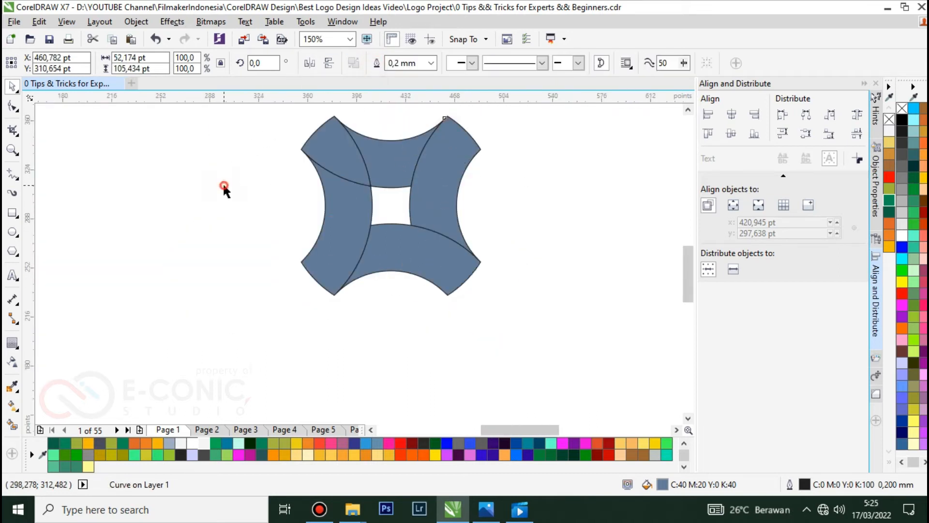
- Weld the upper middle segment to the upper-left corner segment
click(222, 182)
click(338, 153)
shift+click(321, 139)
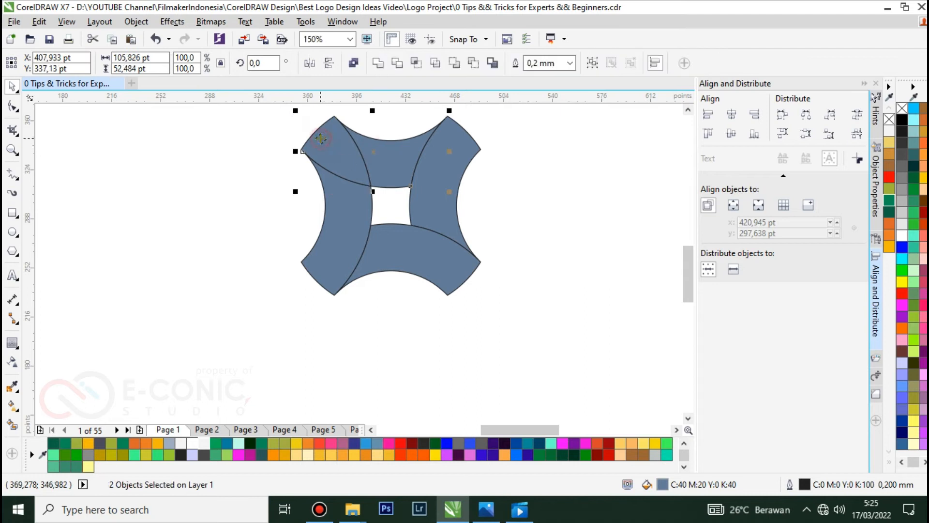
click(377, 65)
click(216, 194)
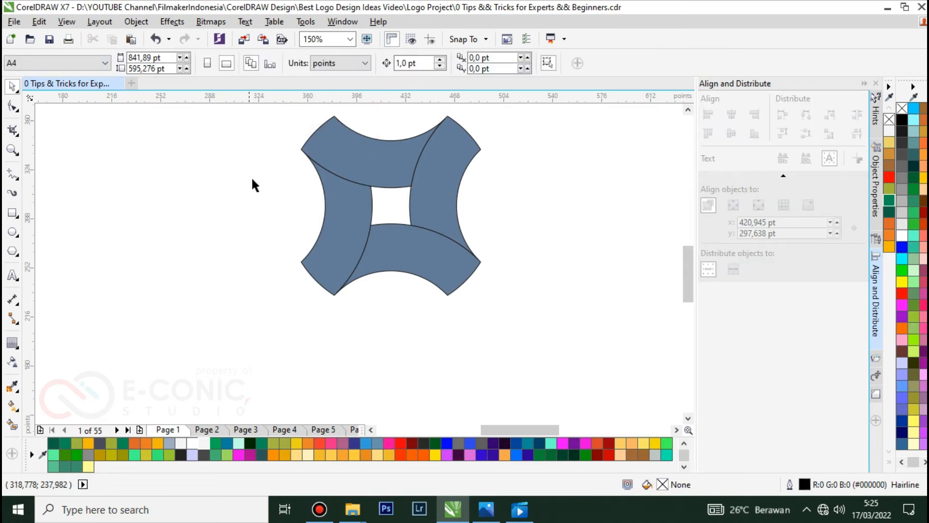
- Group the four curved bands and enlarge the group around its centre to about 248 pt wide
scroll(248, 159, down, 2)
drag(341, 183, 445, 263)
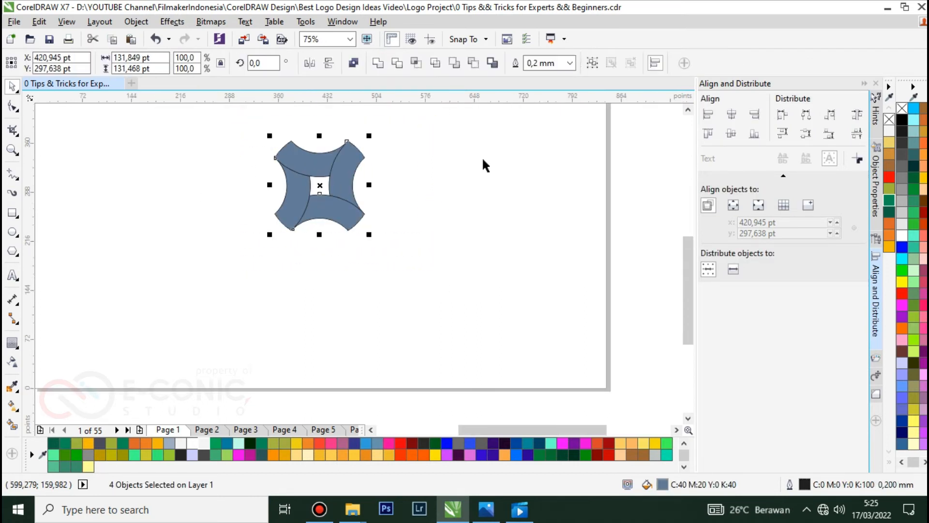
key(ctrl+g)
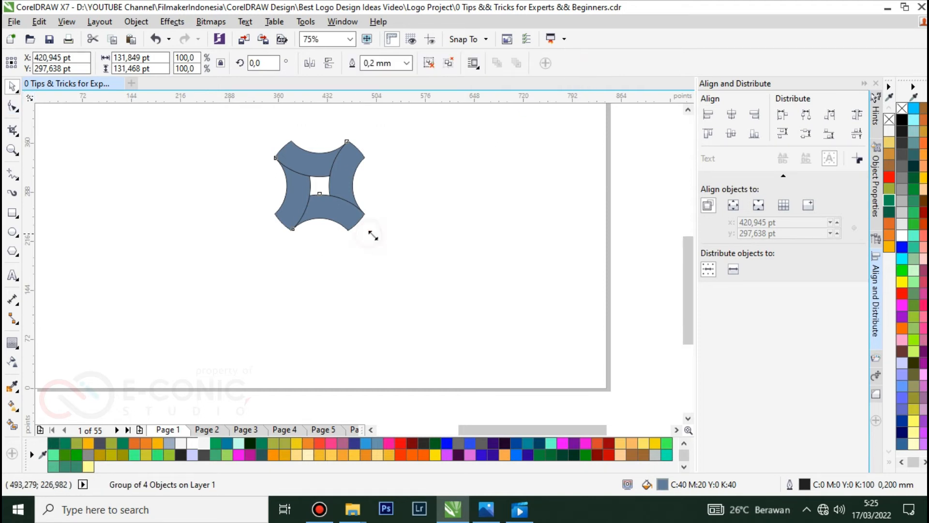
drag(369, 234, 409, 275)
scroll(271, 252, up, 2)
click(131, 213)
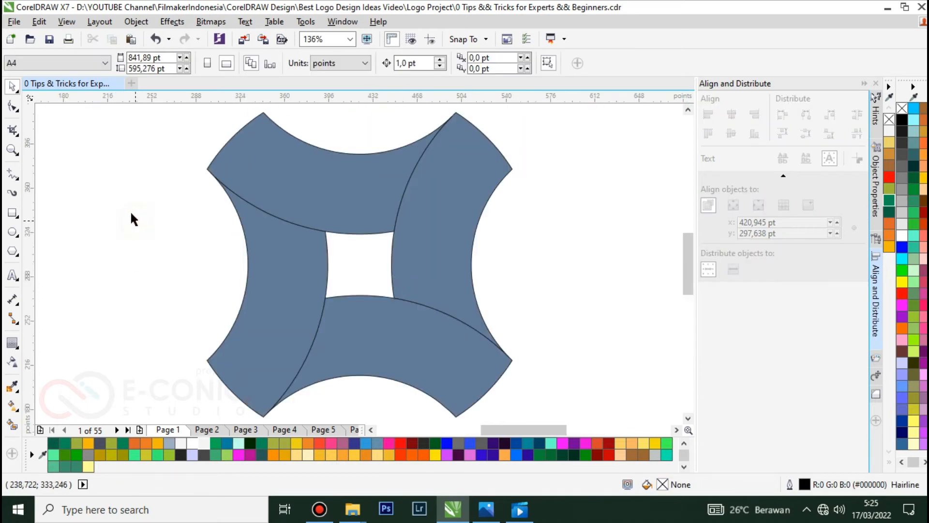
- Ungroup the enlarged logo into its four separate bands
click(265, 158)
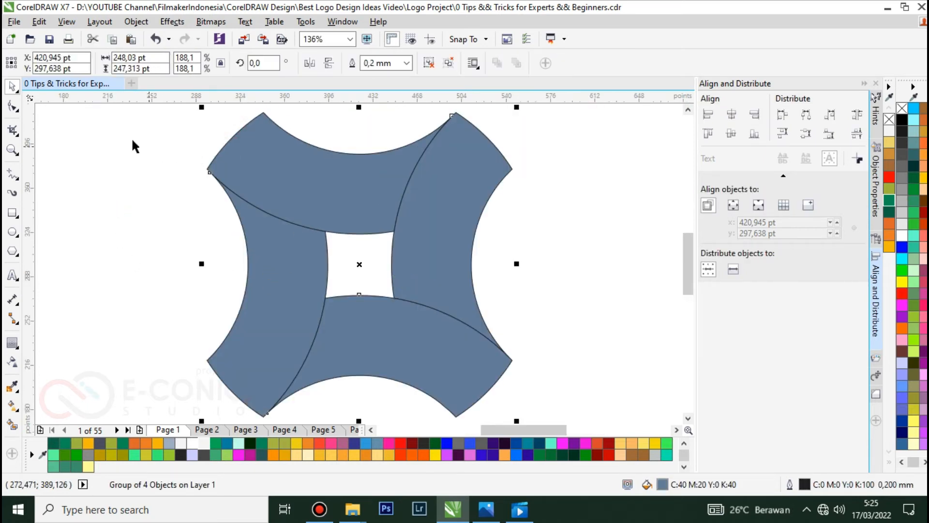
click(449, 63)
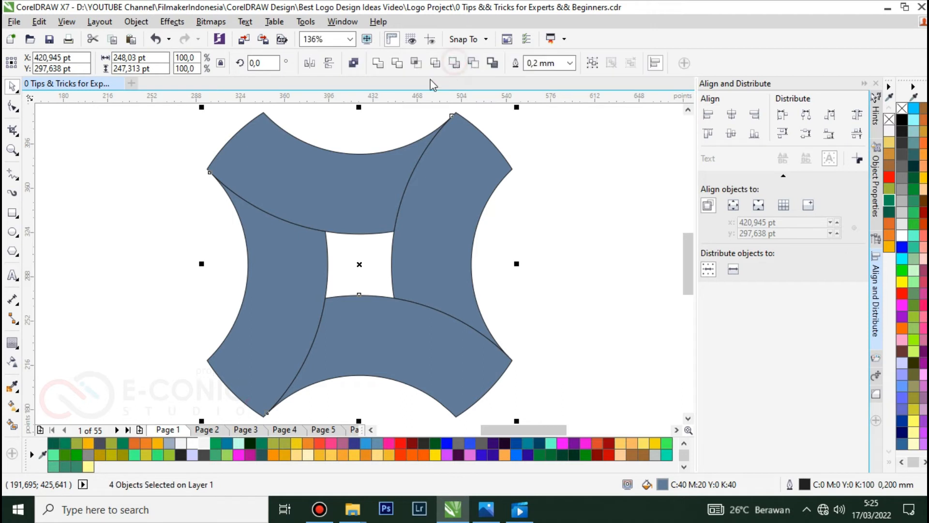
click(89, 186)
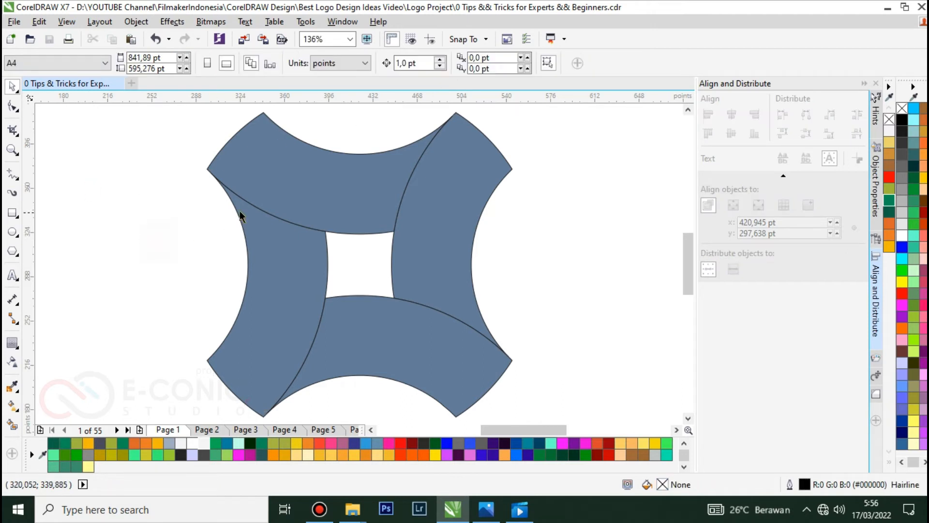
- Apply a linear fountain fill to the upper band, running horizontally from its left corner to the logo's upper-right corner
click(270, 164)
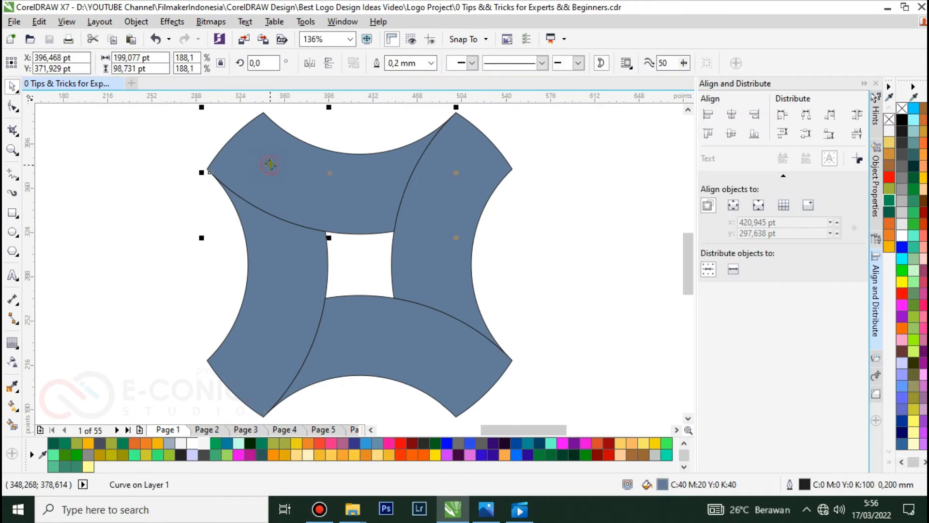
click(11, 408)
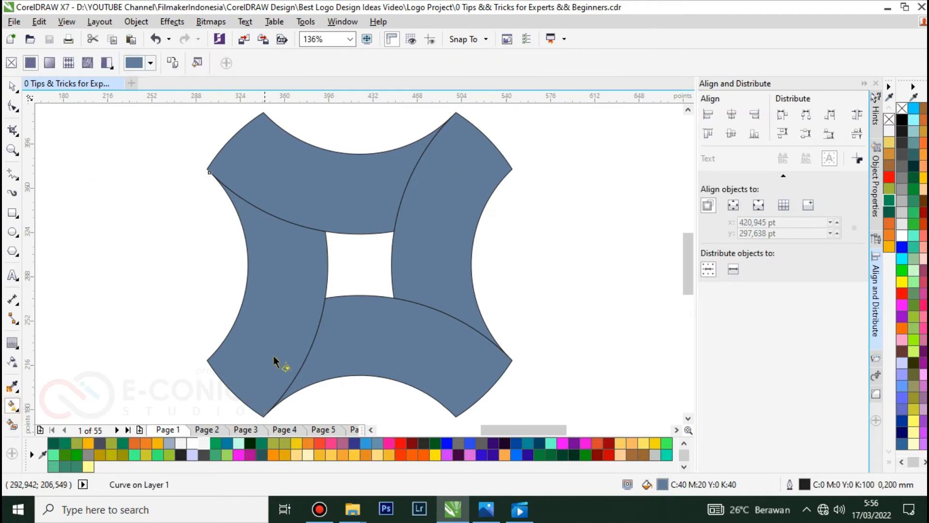
drag(205, 146, 512, 168)
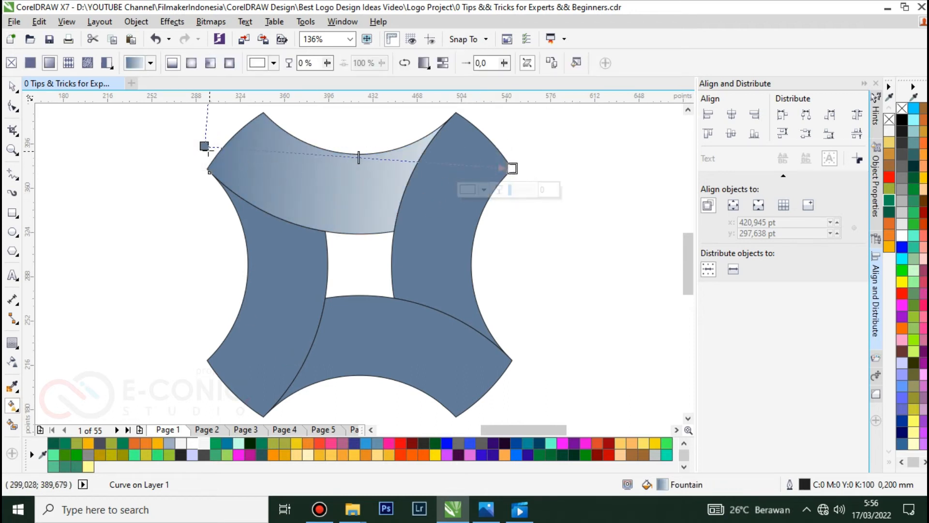
drag(206, 147, 207, 169)
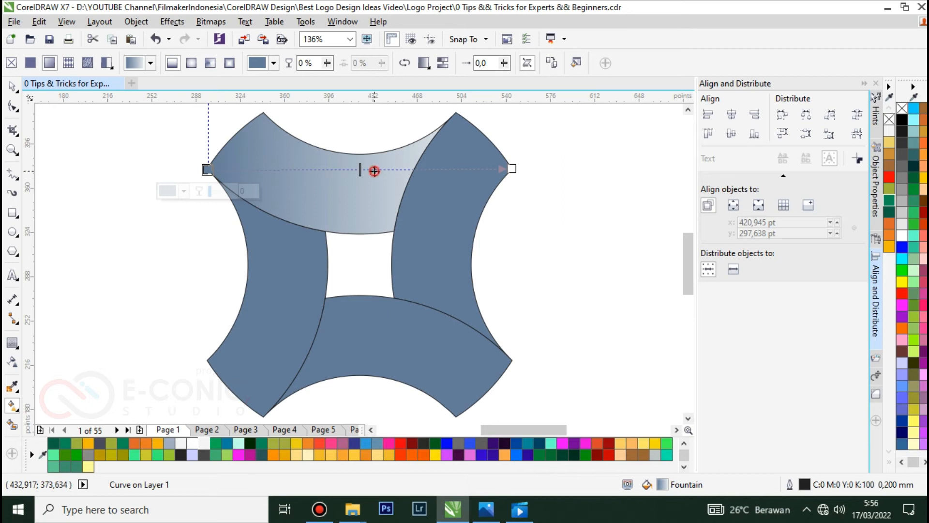
- Set the gradient's end colour to black and colour the intermediate stop at 55% orange
click(512, 168)
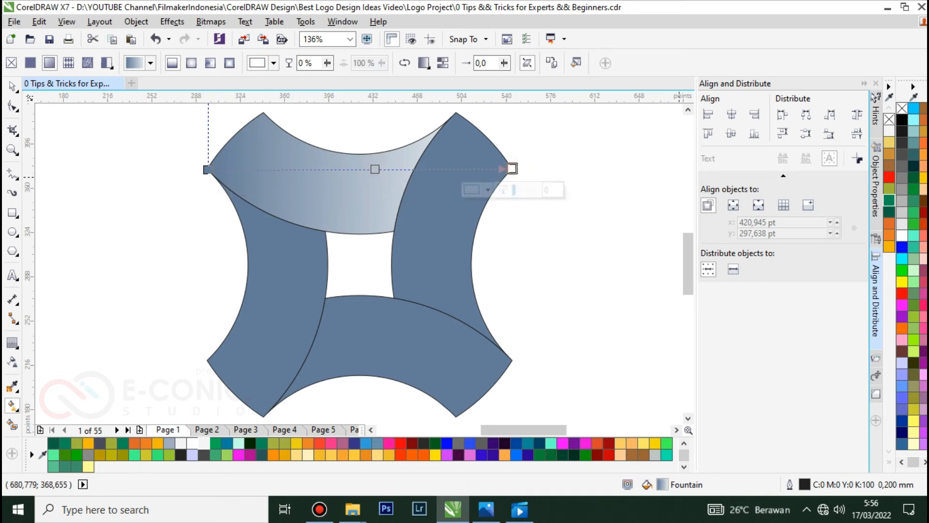
click(902, 120)
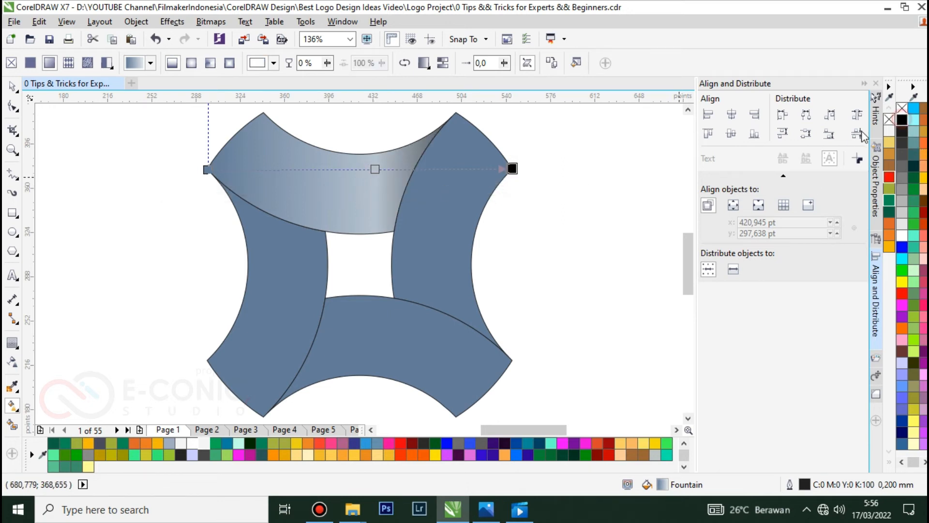
double_click(375, 170)
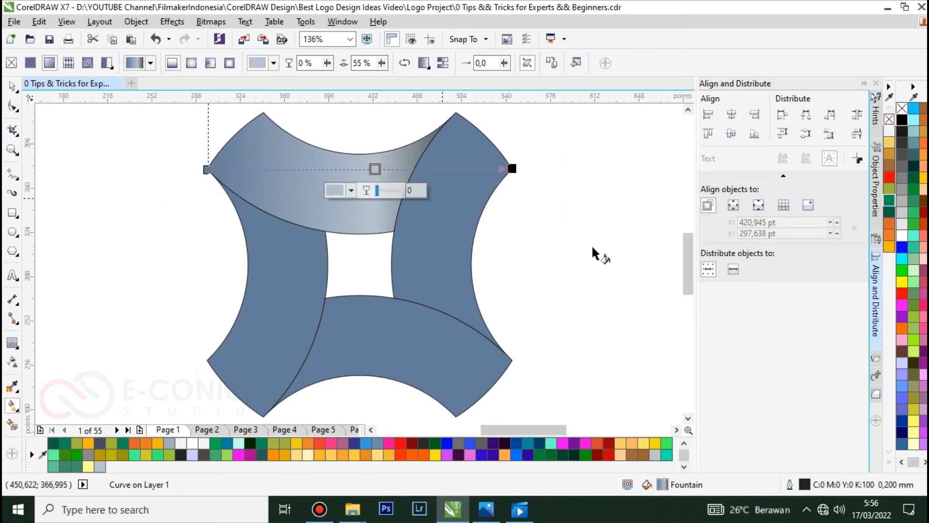
click(923, 151)
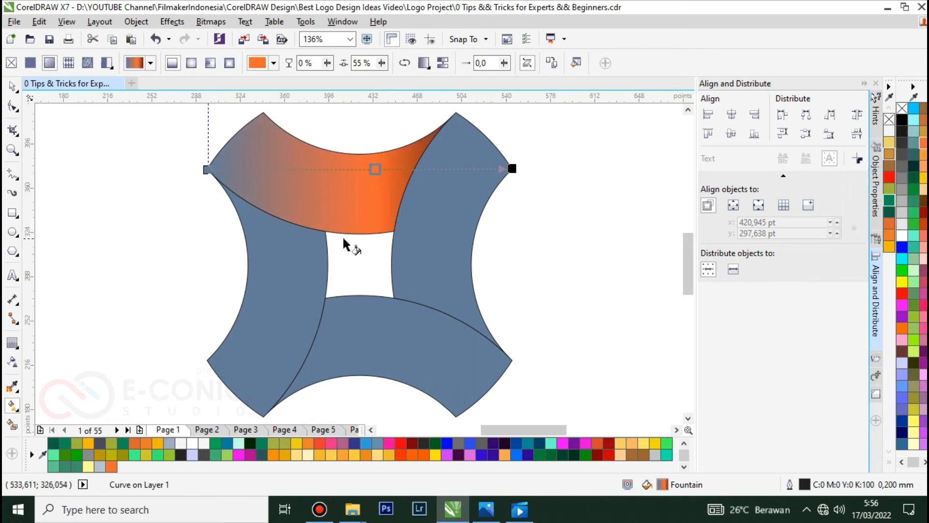
- Set the upper band's gradient start colour to golden orange and move the intermediate stop to 45%
click(210, 169)
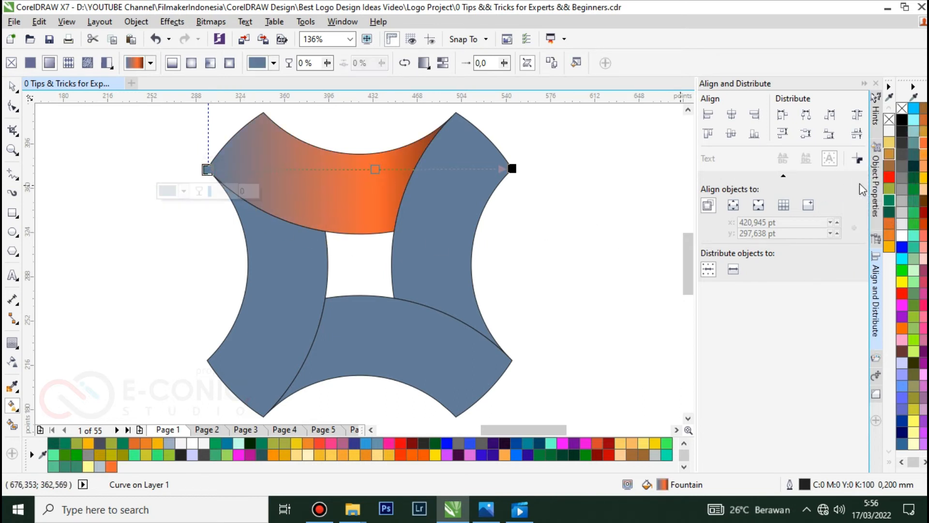
click(889, 154)
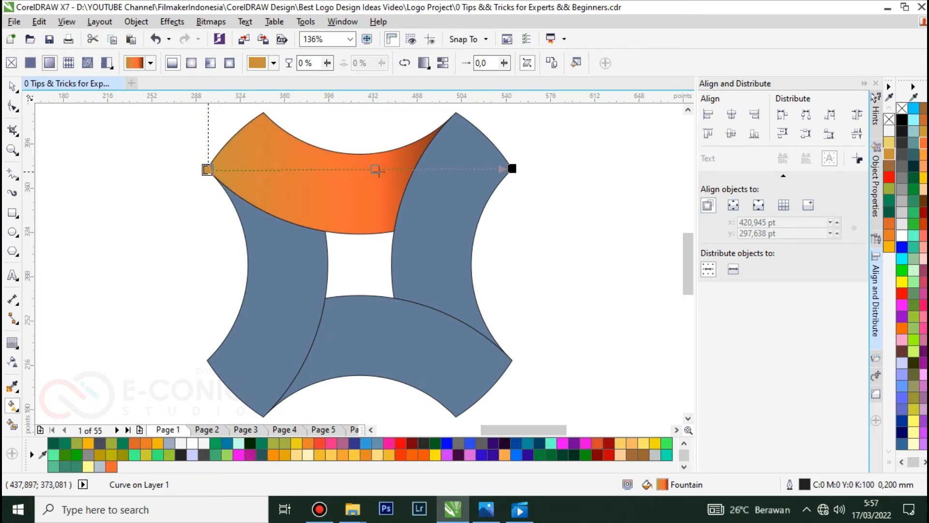
double_click(344, 170)
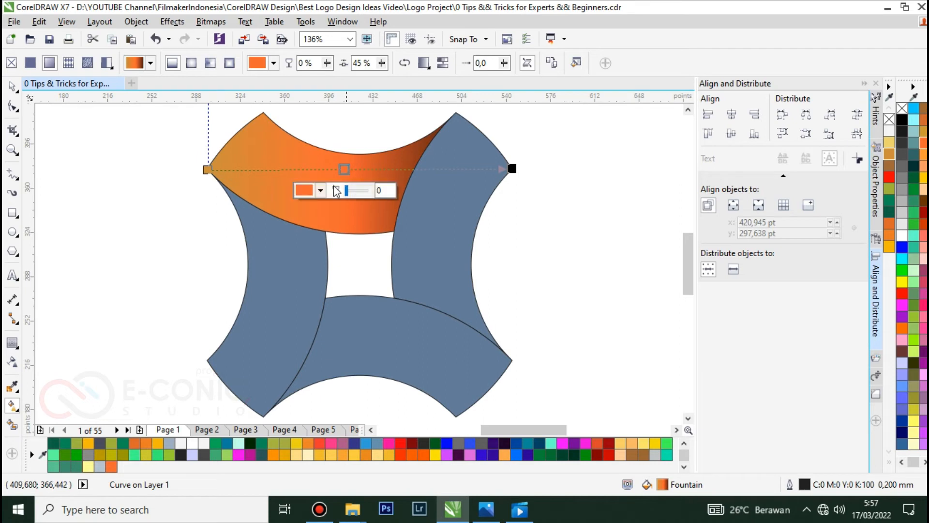
click(12, 86)
click(99, 139)
- Remove the outlines from all four bands of the logo
scroll(99, 139, down, 3)
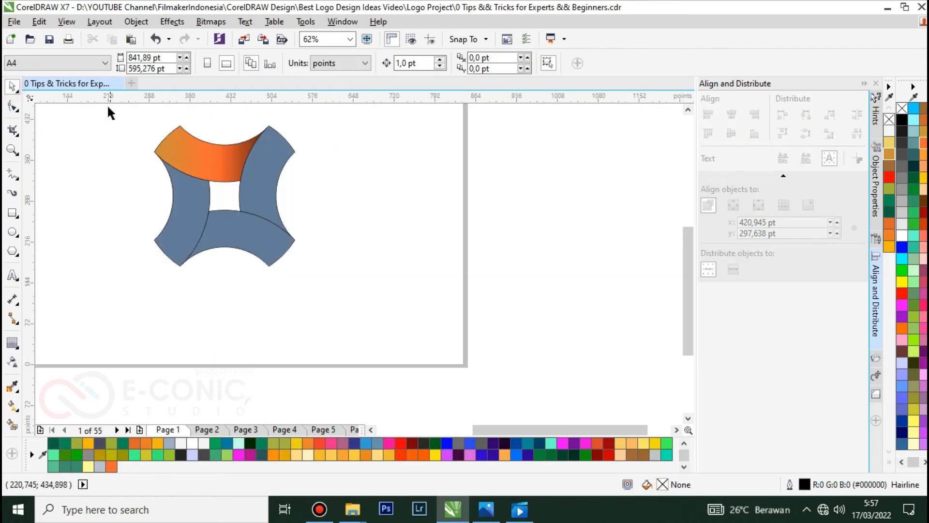
drag(107, 99, 323, 294)
drag(111, 121, 338, 315)
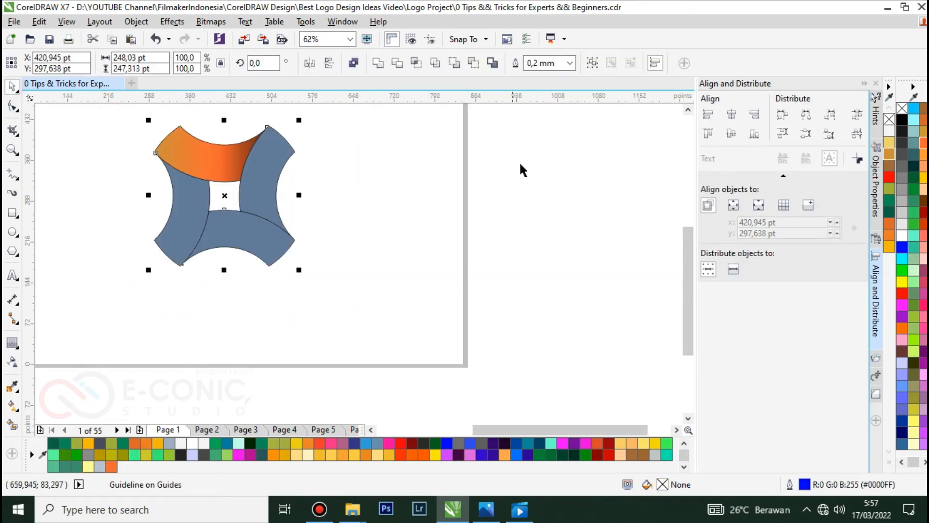
right_click(889, 119)
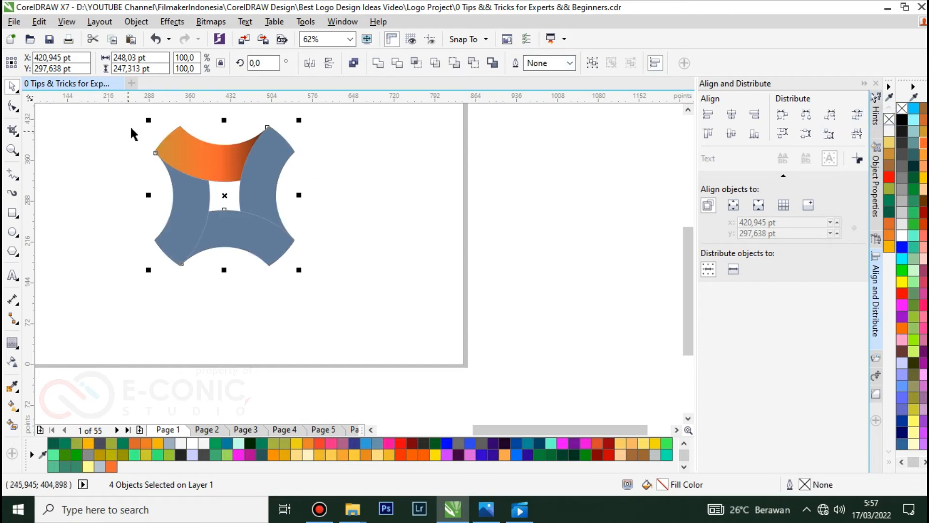
- Recolour the upper band's gradient with a medium brown start and a dark brown end
scroll(130, 125, up, 2)
click(234, 163)
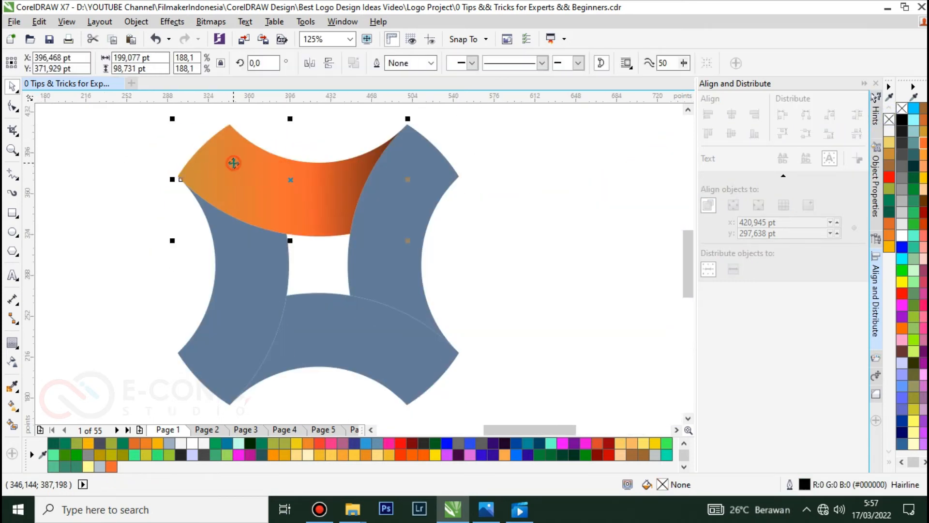
click(13, 405)
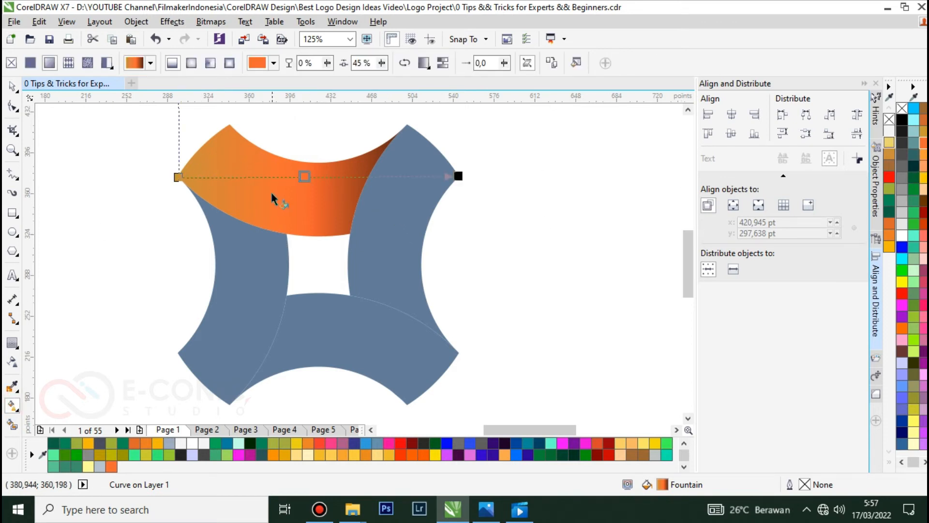
click(176, 176)
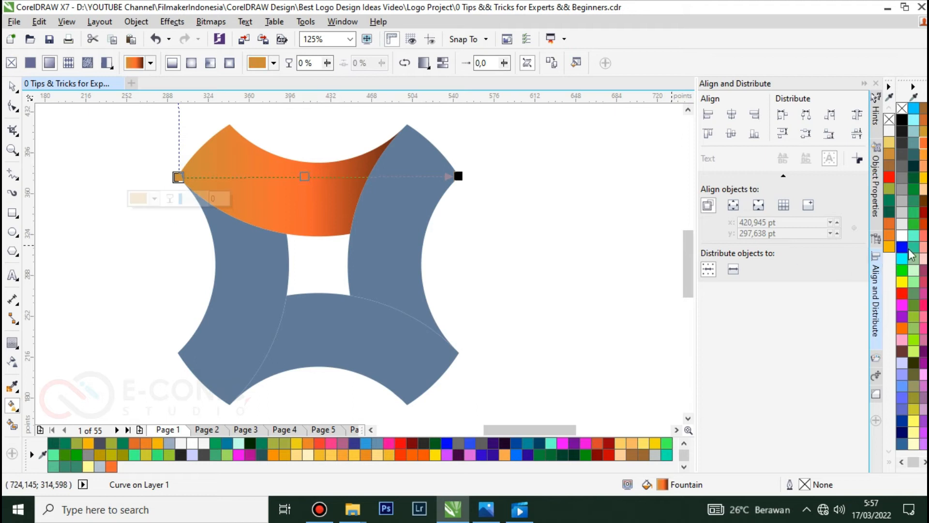
click(924, 121)
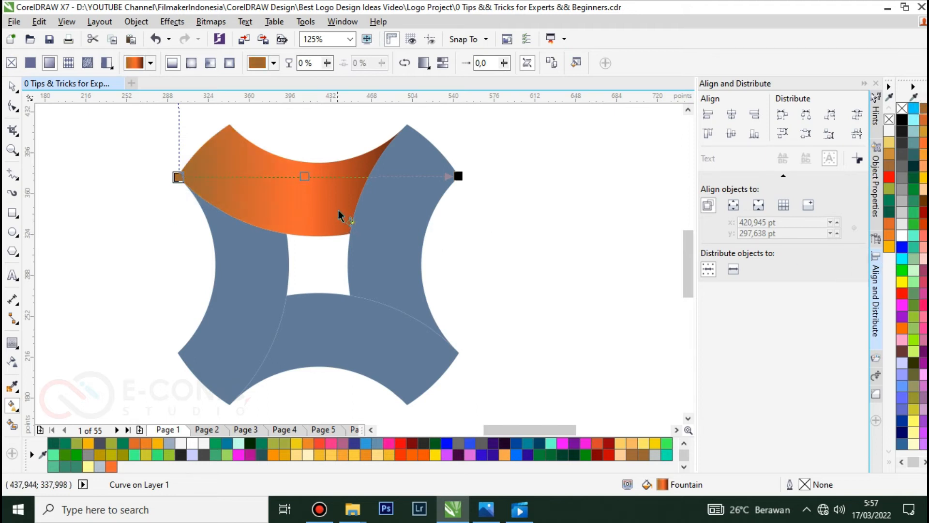
click(463, 174)
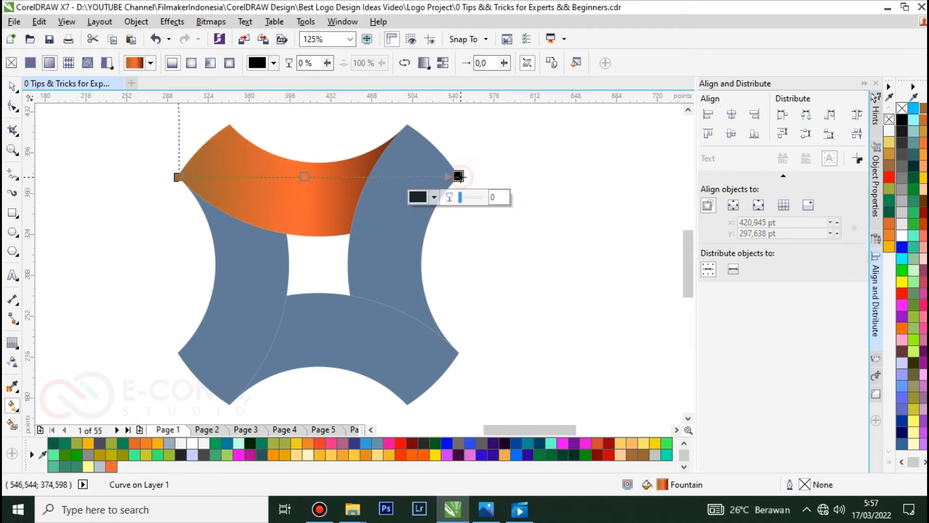
click(923, 200)
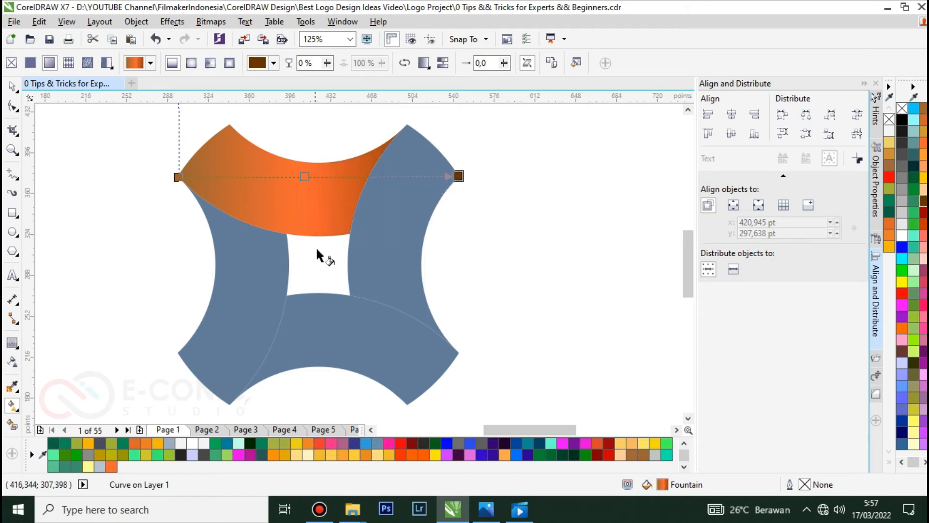
- Move the gradient's end to the upper band's right tip and shift the intermediate stop closer to the start
mouse_move(306, 178)
mouse_down()
mouse_move(266, 177)
mouse_move(290, 176)
mouse_up()
drag(458, 174, 403, 126)
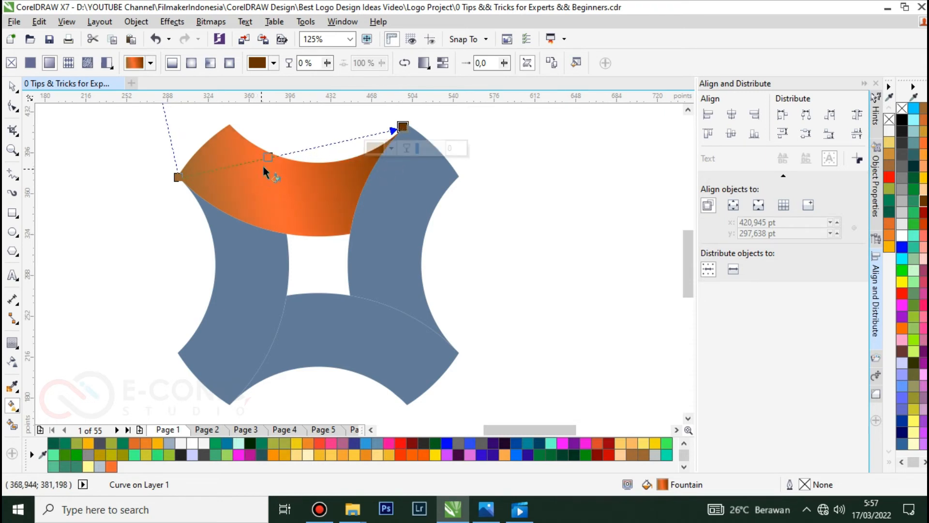
mouse_move(268, 157)
mouse_down()
mouse_move(294, 152)
mouse_move(274, 155)
mouse_up()
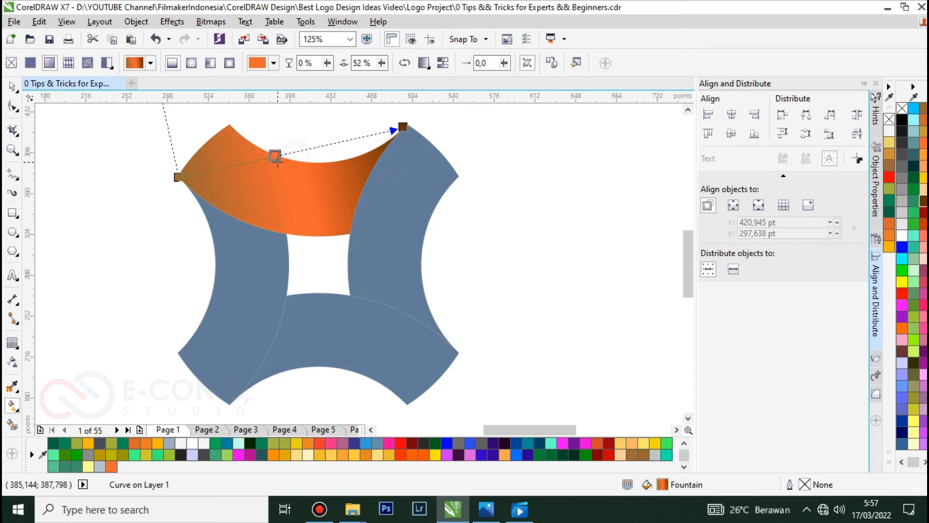
- Set the upper band's gradient start colour to orange and move the intermediate stop to 58%
click(178, 177)
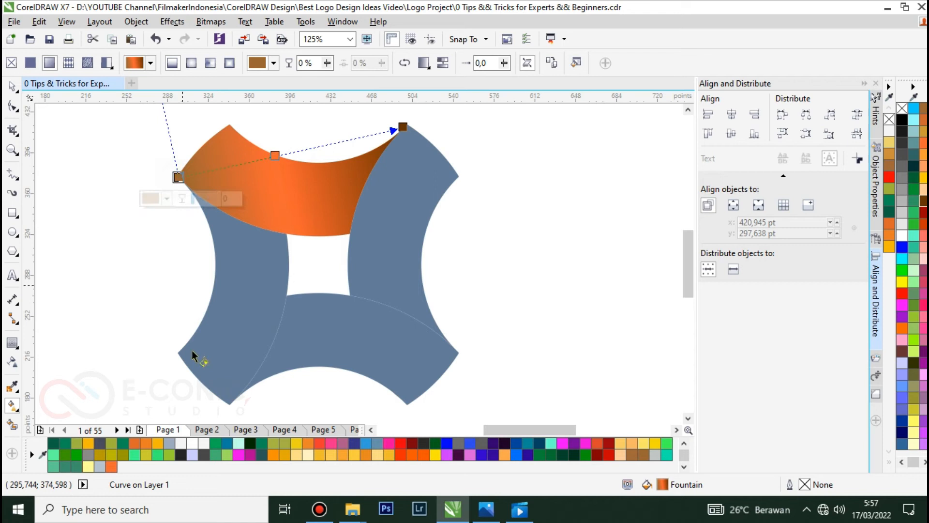
click(308, 443)
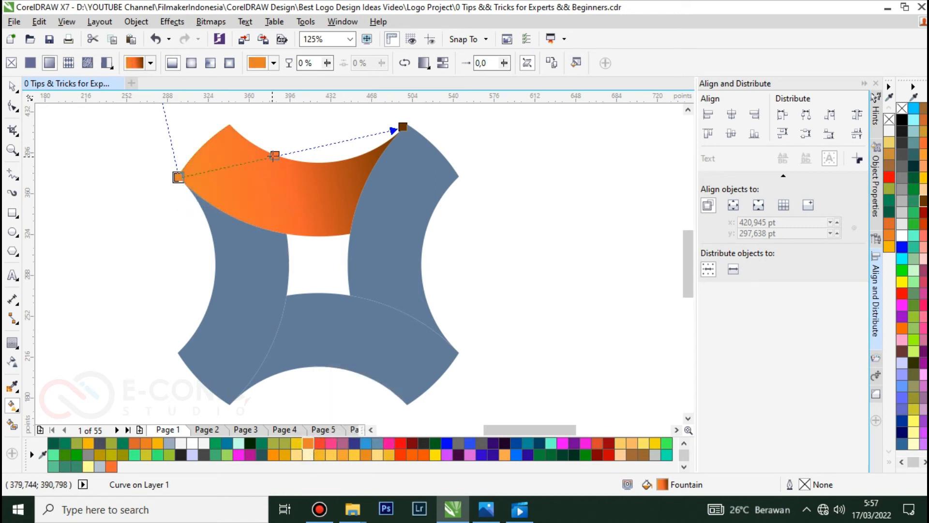
drag(275, 156, 308, 147)
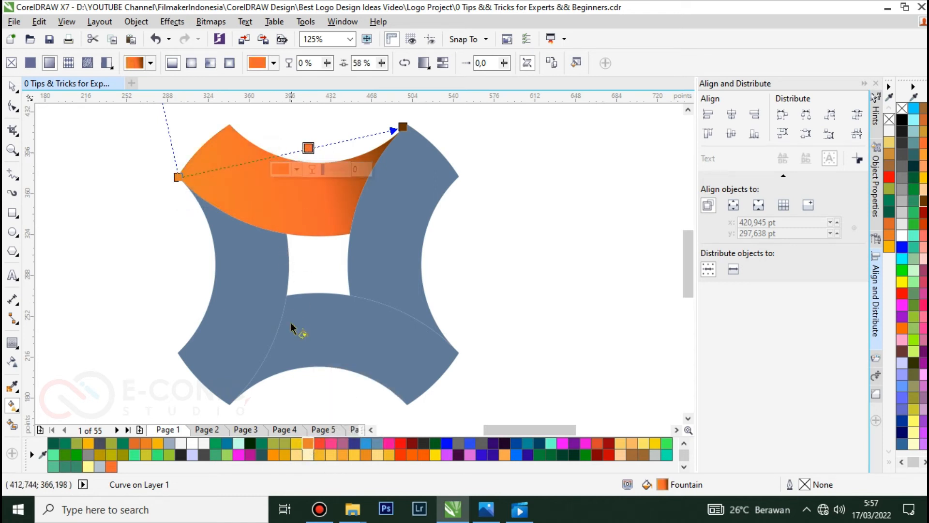
- Try yellow, orange and pink tones on the upper band's intermediate gradient stop and settle on Sand
click(377, 455)
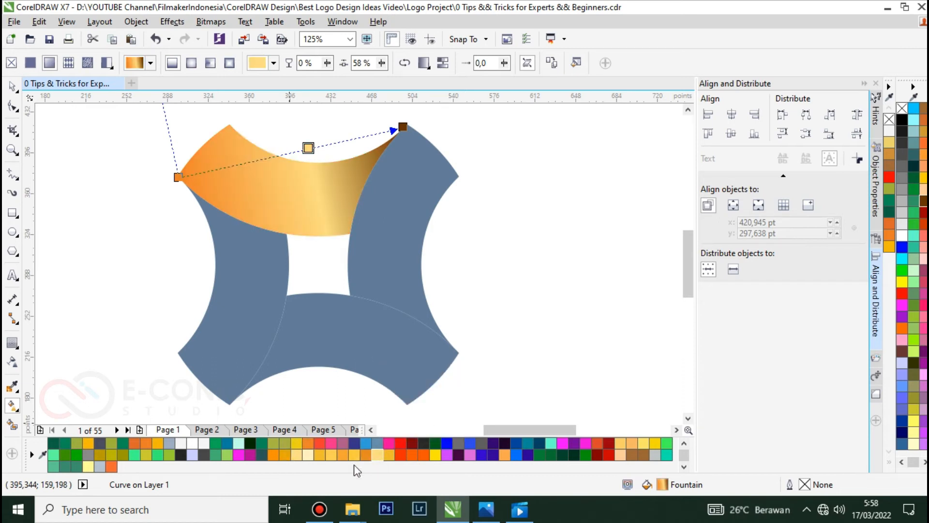
click(343, 456)
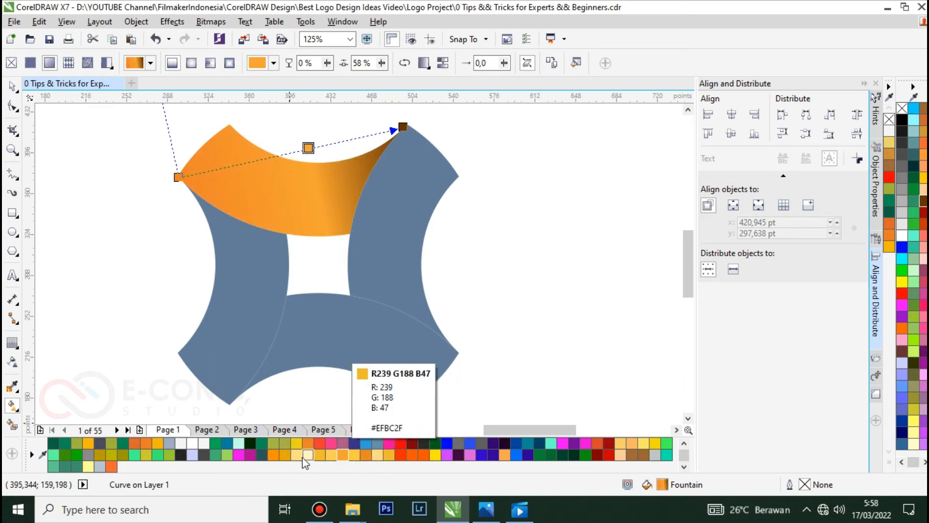
click(272, 456)
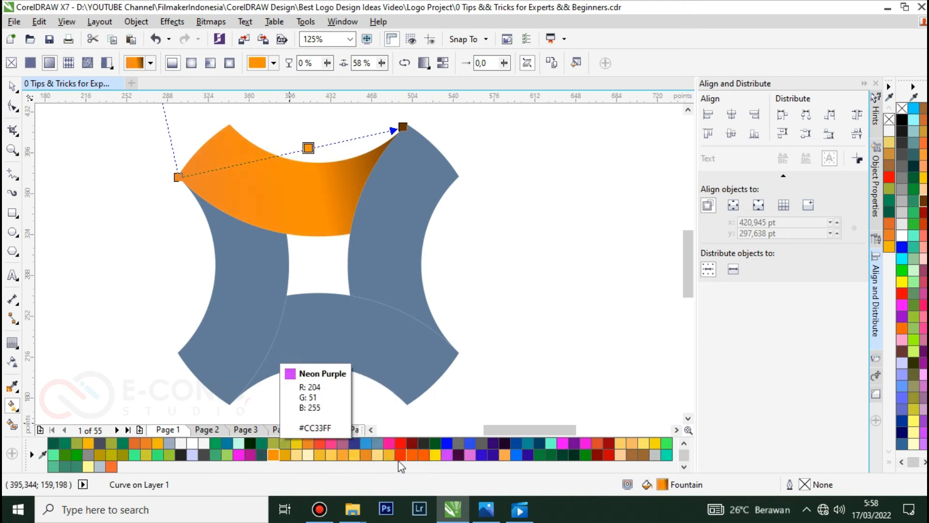
click(923, 189)
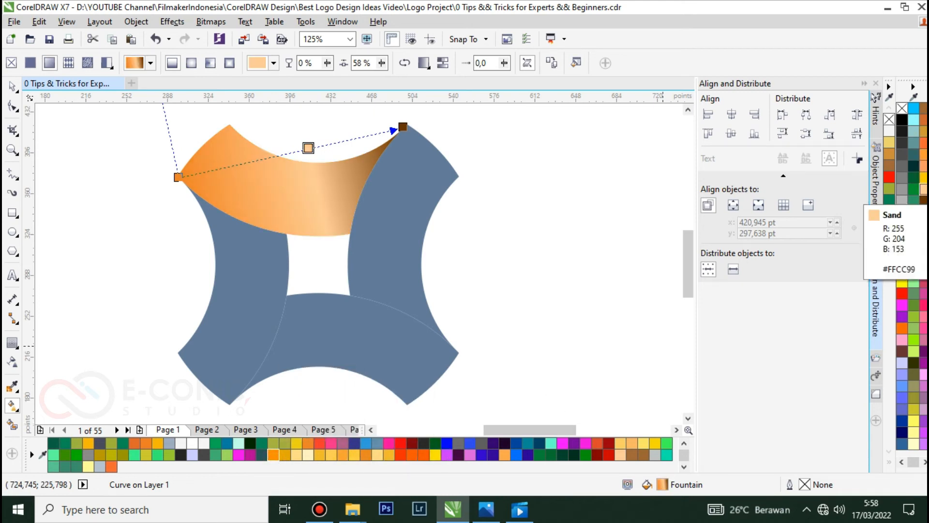
click(923, 177)
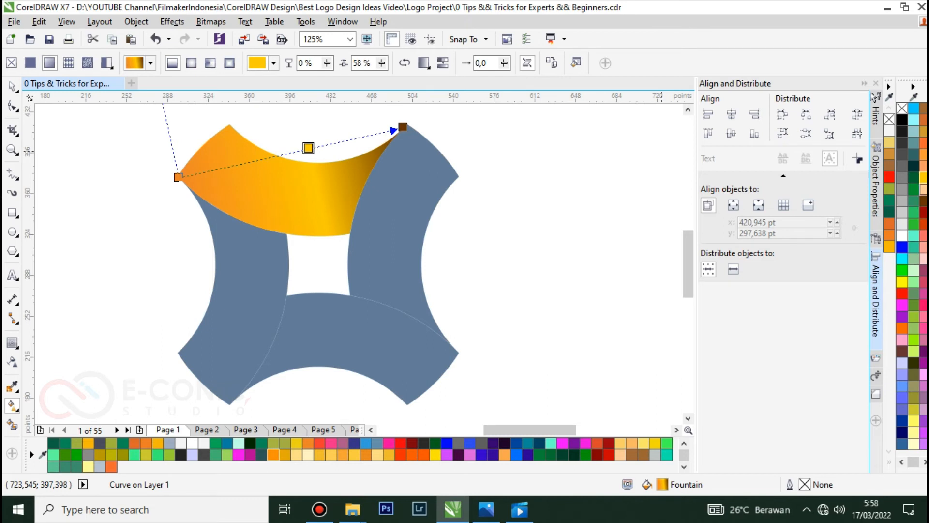
click(923, 271)
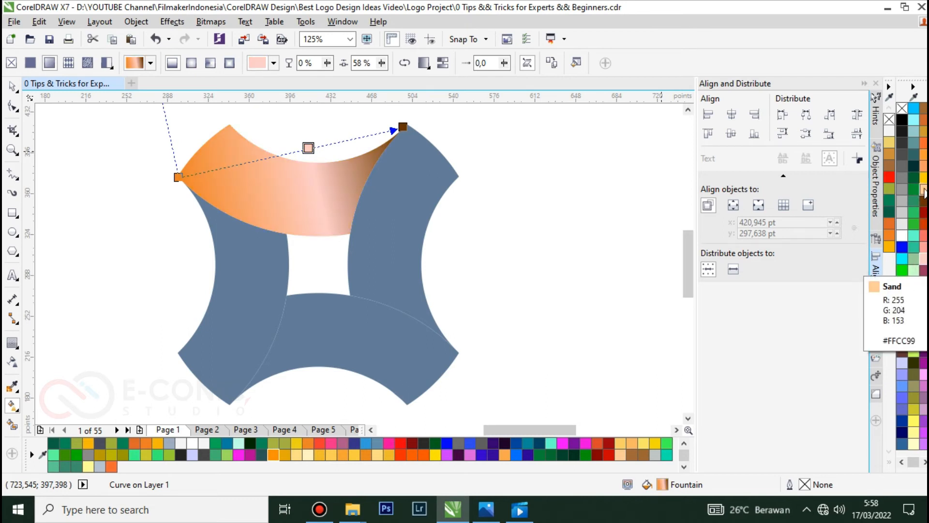
- Make the gradient's start bright orange and run the gradient from the upper band's upper-left corner down onto the right band
click(178, 177)
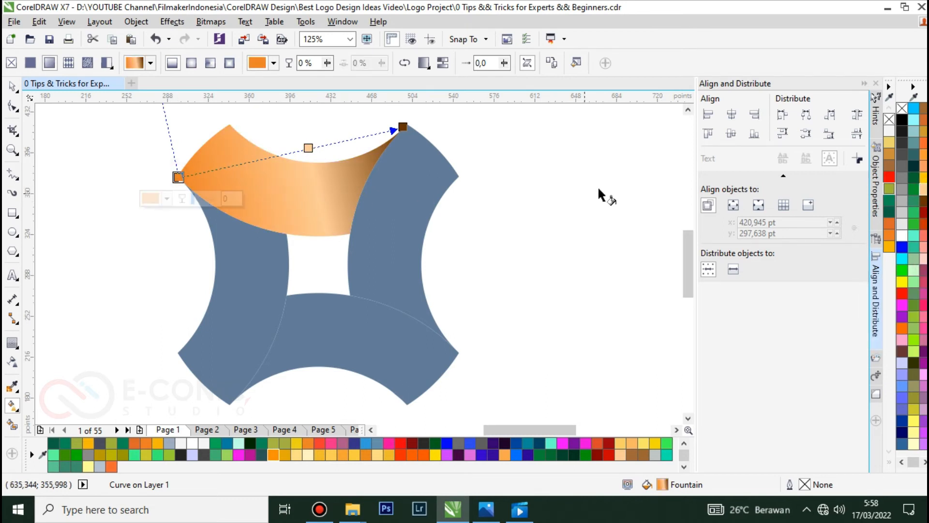
click(902, 328)
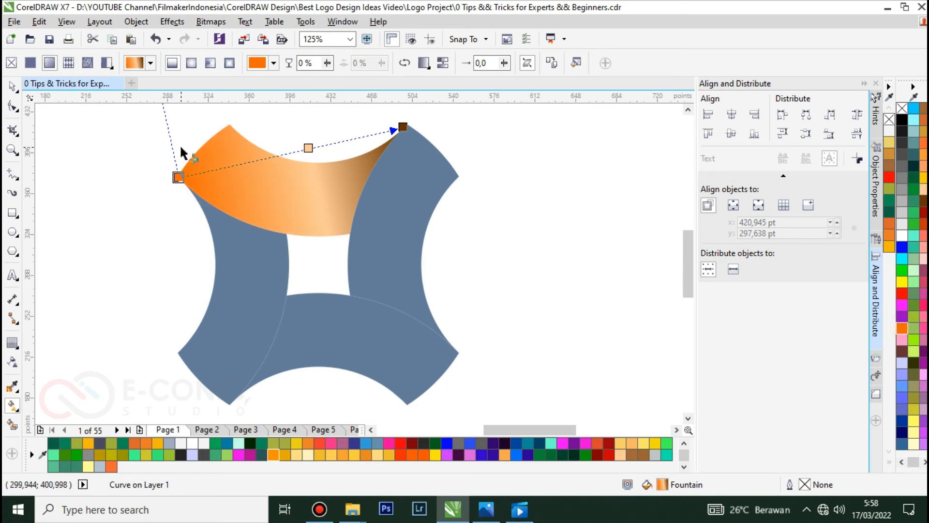
drag(180, 168, 223, 126)
click(402, 128)
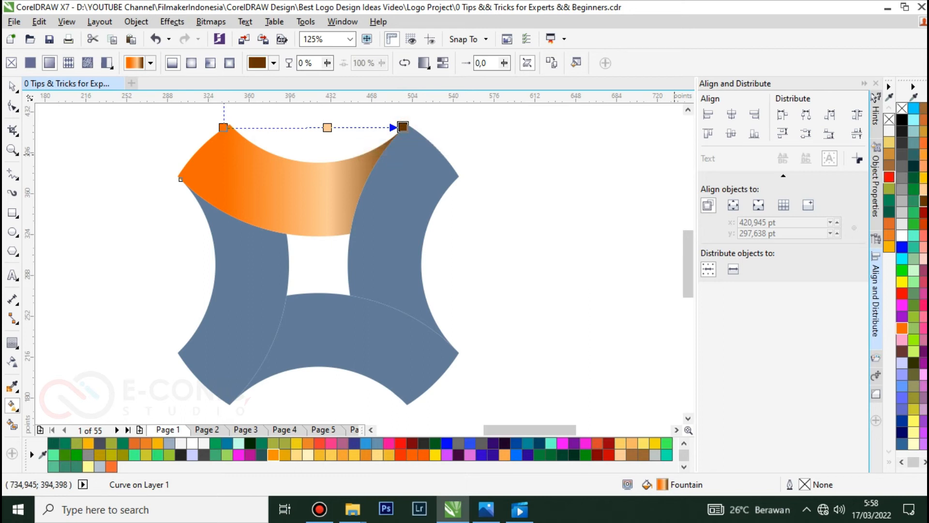
drag(402, 127, 390, 182)
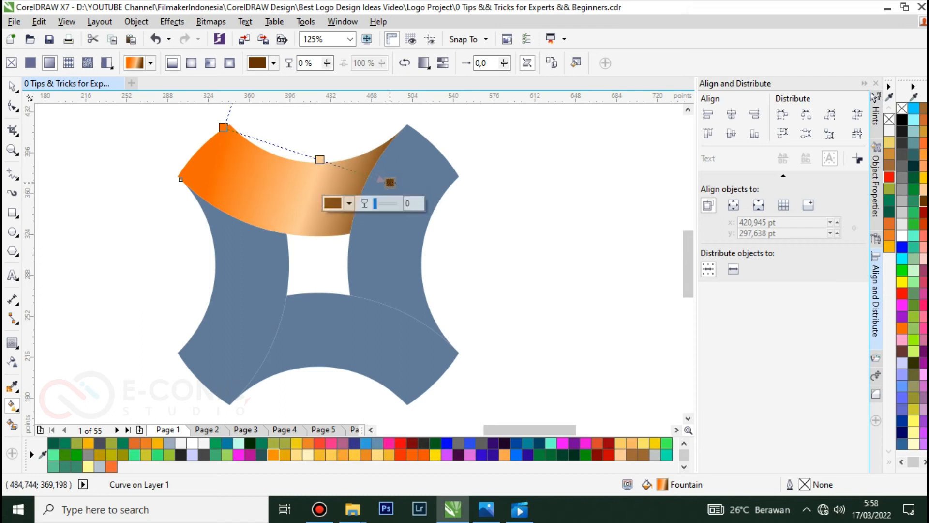
- Try skewing the upper band's gradient with its outer handle, ending with the handle square to the gradient line
scroll(176, 207, down, 1)
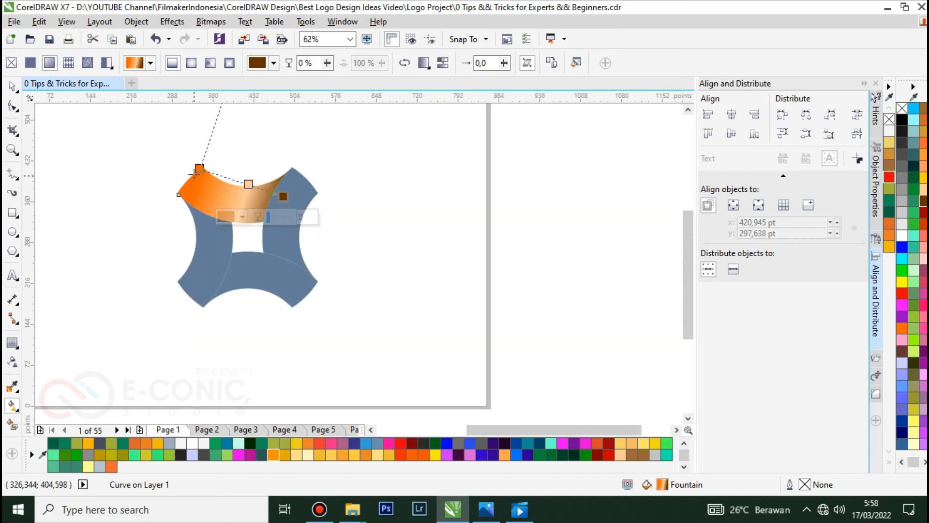
scroll(328, 286, down, 1)
scroll(270, 224, up, 2)
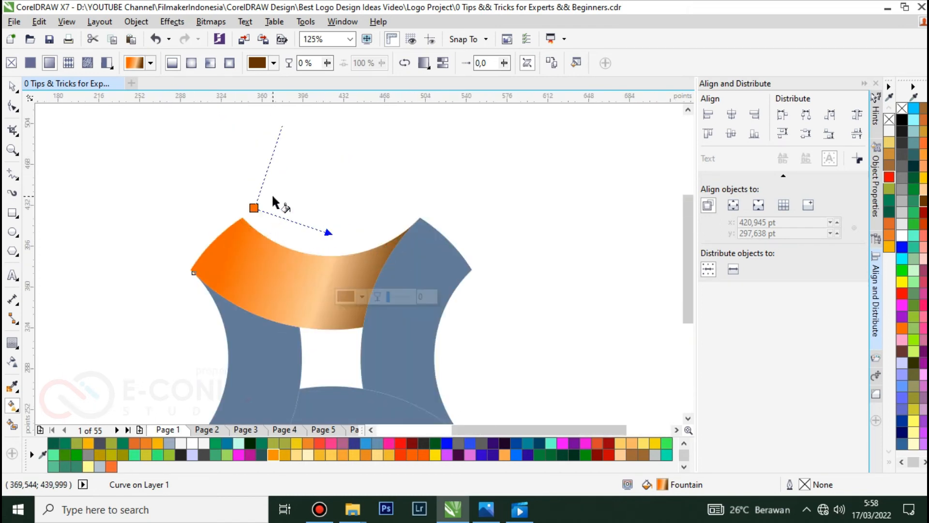
scroll(280, 150, down, 1)
drag(284, 125, 276, 170)
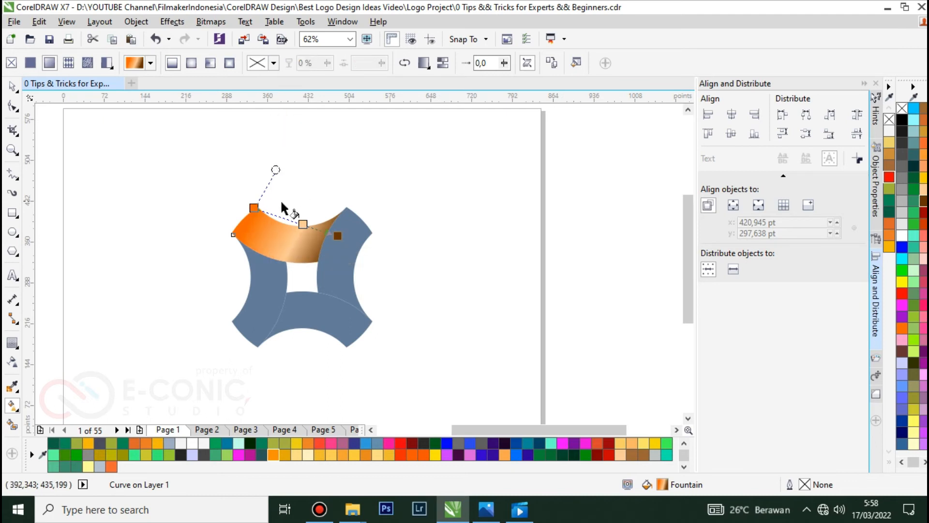
scroll(281, 207, up, 1)
scroll(281, 205, down, 1)
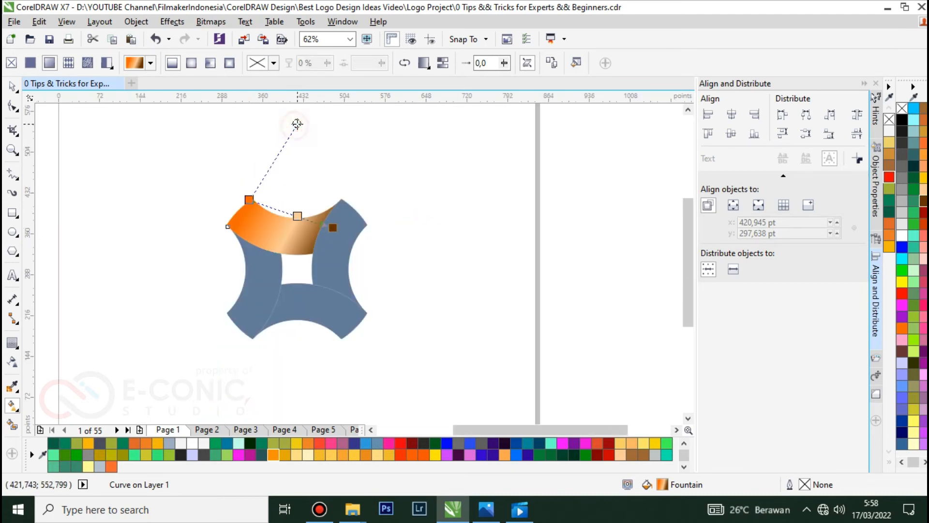
mouse_move(289, 119)
mouse_down()
mouse_move(264, 116)
mouse_move(275, 120)
mouse_up()
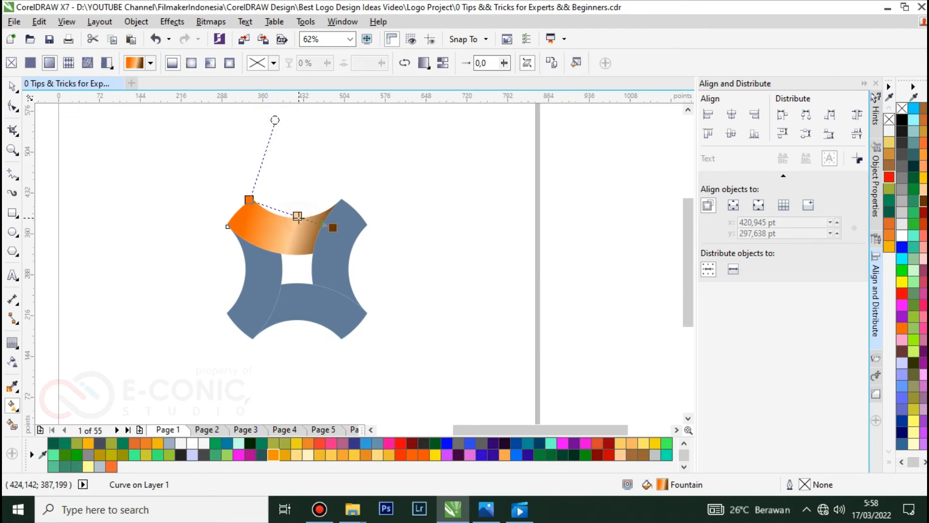
- Shorten the upper band's gradient by pulling its dark brown end back towards the right band's inner edge, and deselect the band
click(298, 217)
drag(332, 227, 321, 225)
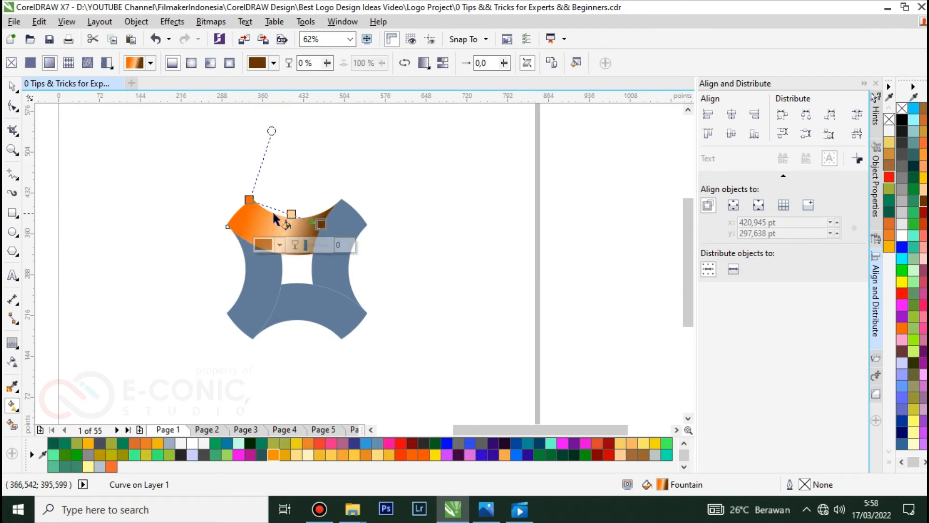
click(361, 188)
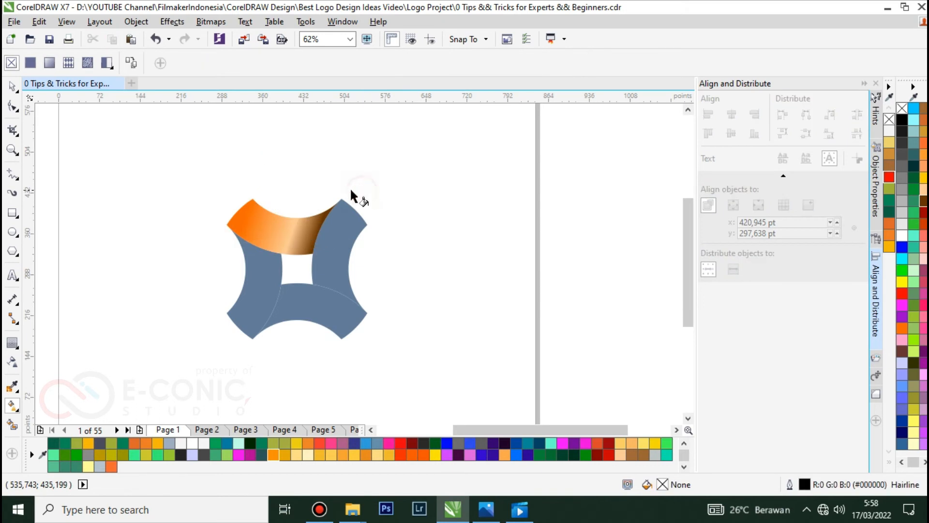
- Place the upper band's intermediate gradient stop at 66% and set the start colour to R255 G81 B0
scroll(235, 167, up, 2)
click(256, 262)
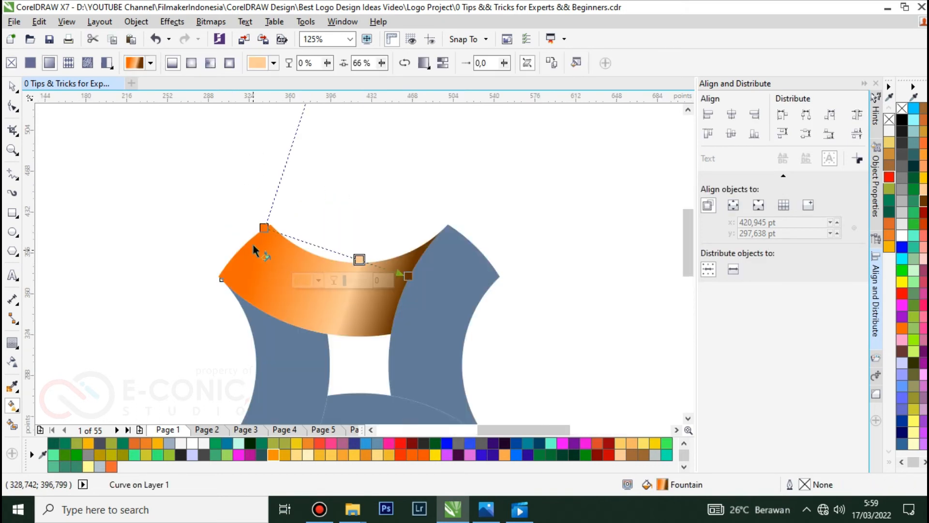
click(264, 228)
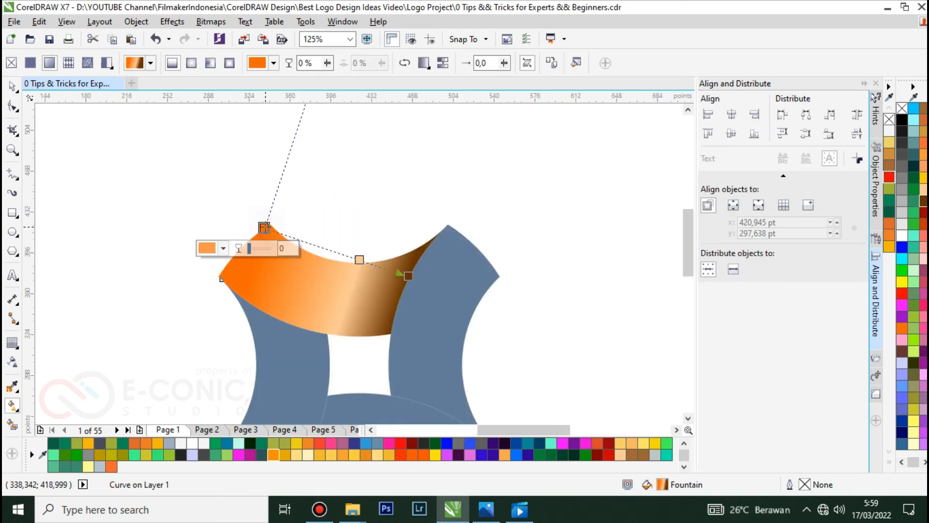
click(401, 455)
click(424, 456)
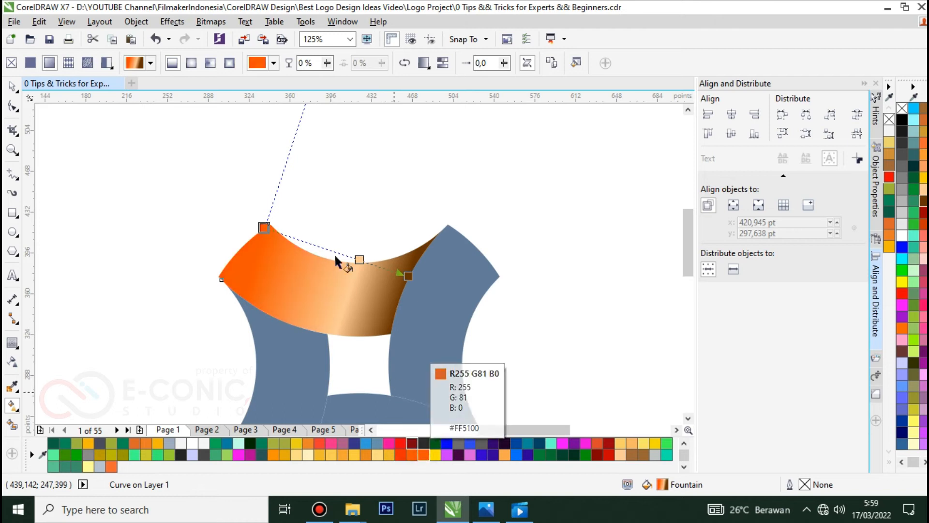
click(359, 259)
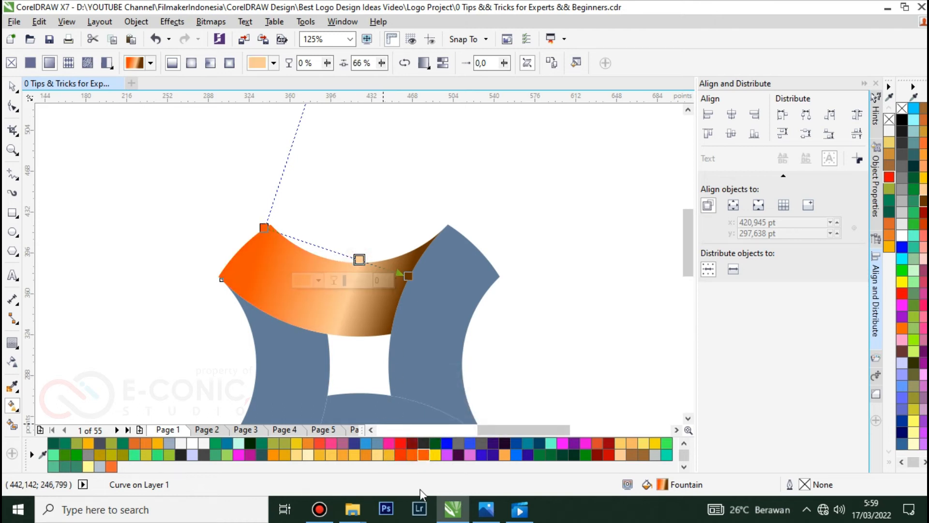
- Recolour the upper band's intermediate gradient stop to a light orange, about R255 G137 B82, and deselect the band
click(424, 455)
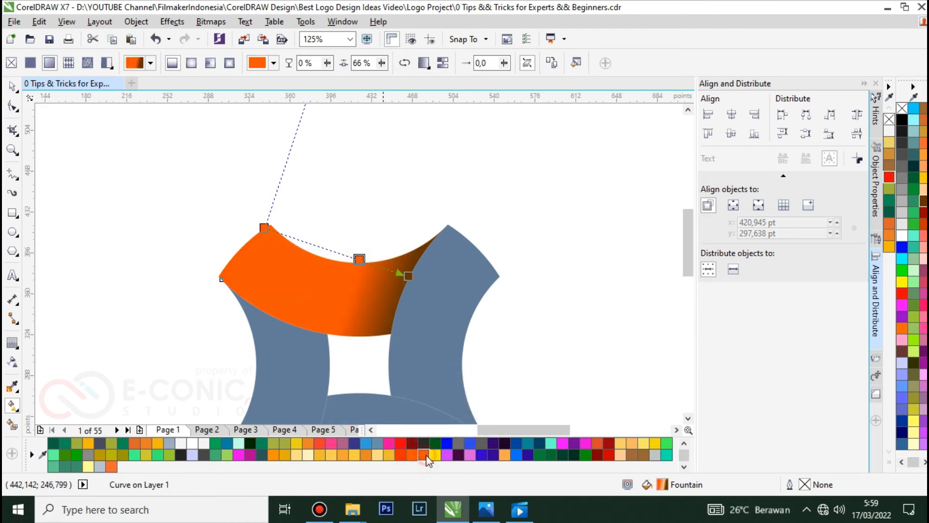
click(359, 259)
click(318, 280)
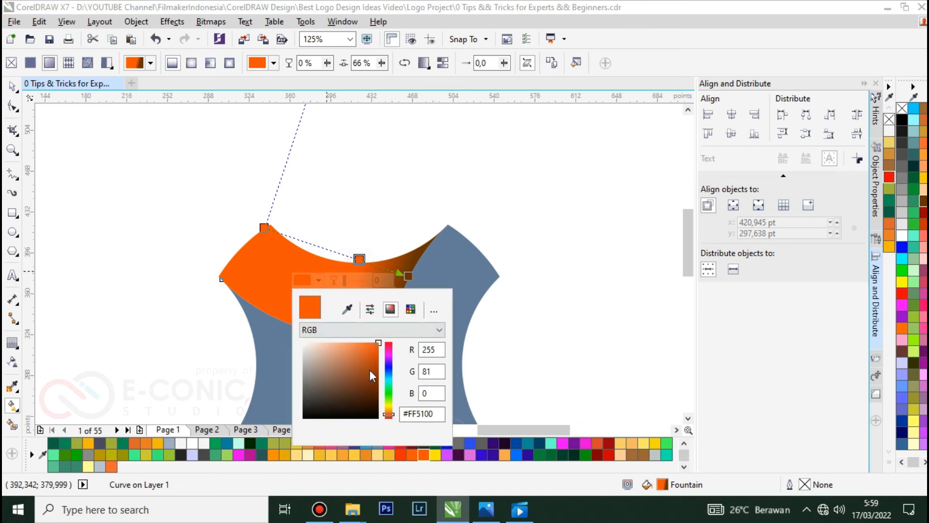
drag(372, 342, 354, 343)
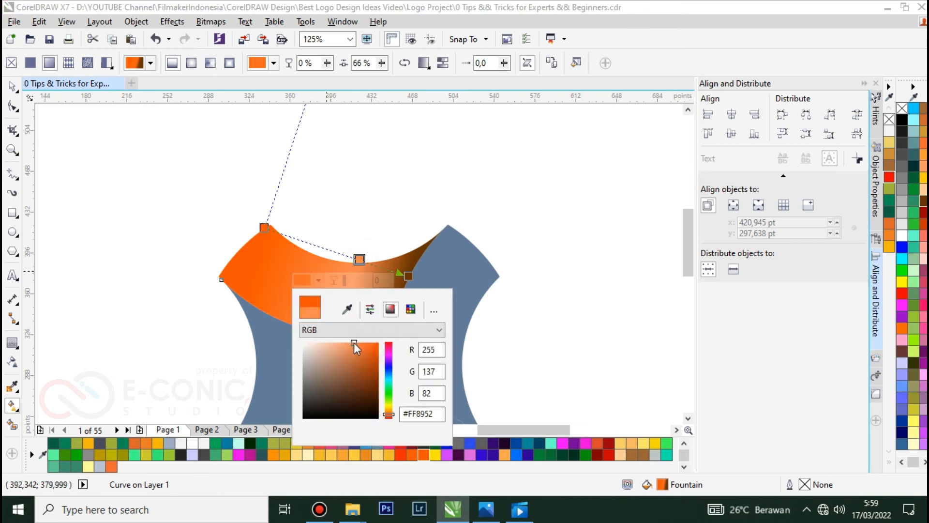
click(191, 277)
click(191, 277)
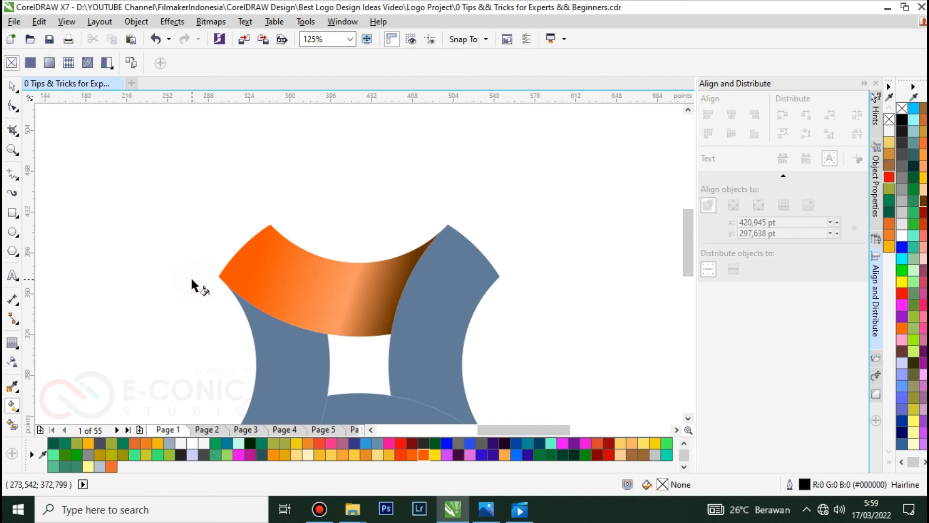
- Fine-tune the hue of the bright orange at the start of the upper band's gradient and deselect the band
click(259, 266)
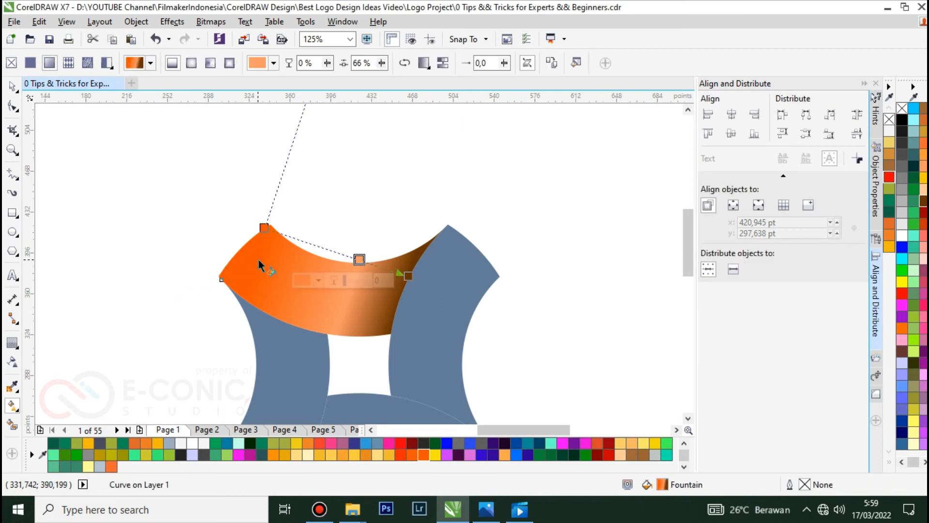
click(264, 228)
click(223, 248)
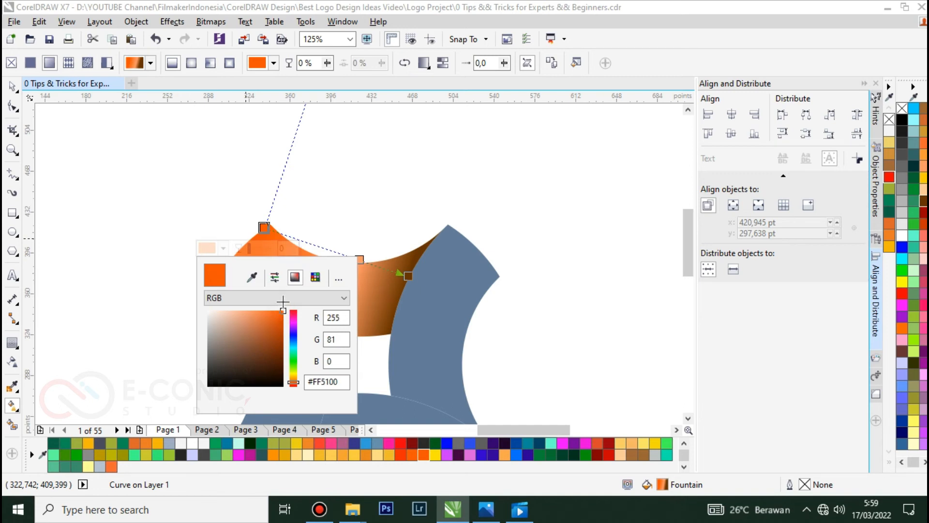
drag(290, 382, 295, 385)
click(164, 271)
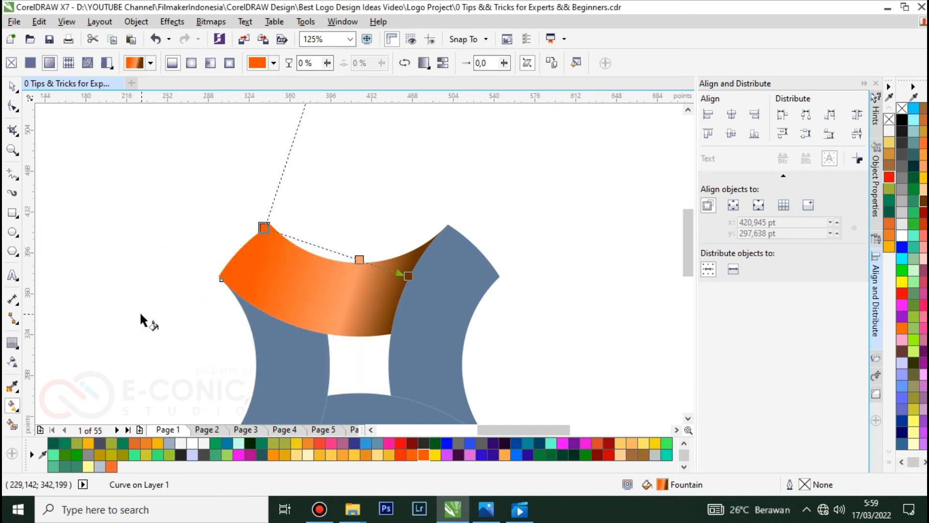
key(space)
click(95, 200)
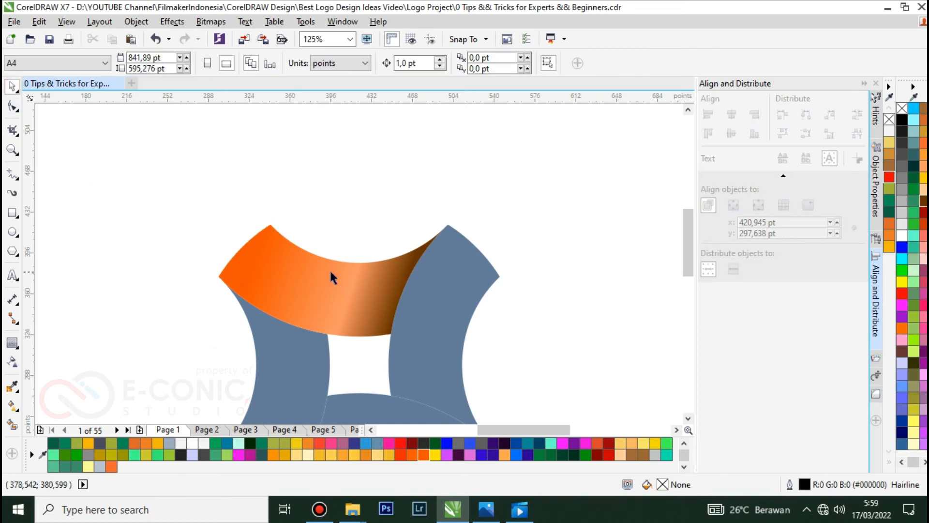
- Copy the upper band's gradient fill onto the left band
scroll(329, 268, down, 2)
scroll(312, 300, up, 2)
click(10, 406)
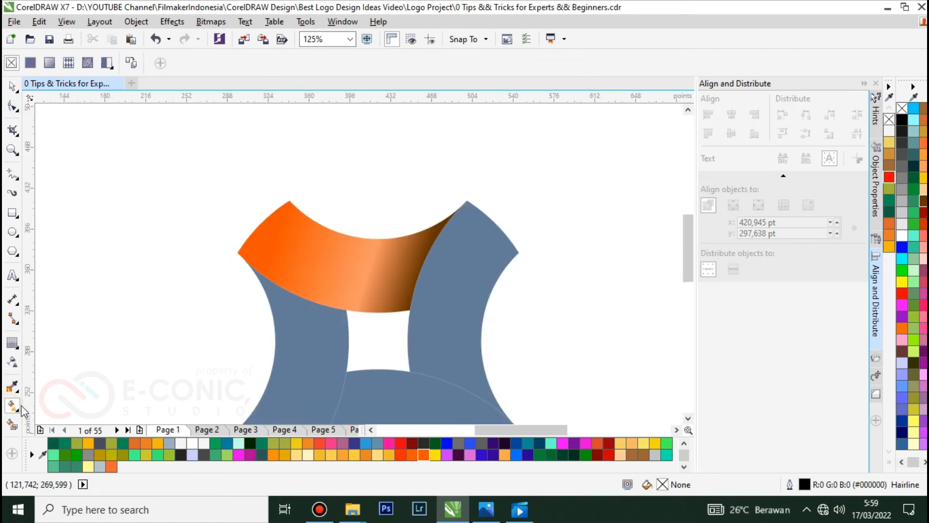
click(296, 334)
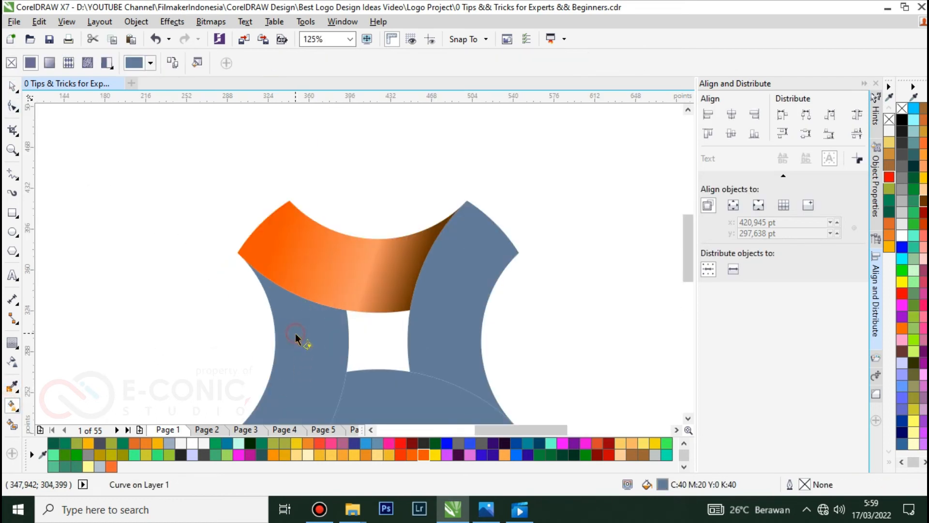
click(180, 64)
click(301, 239)
scroll(324, 290, down, 2)
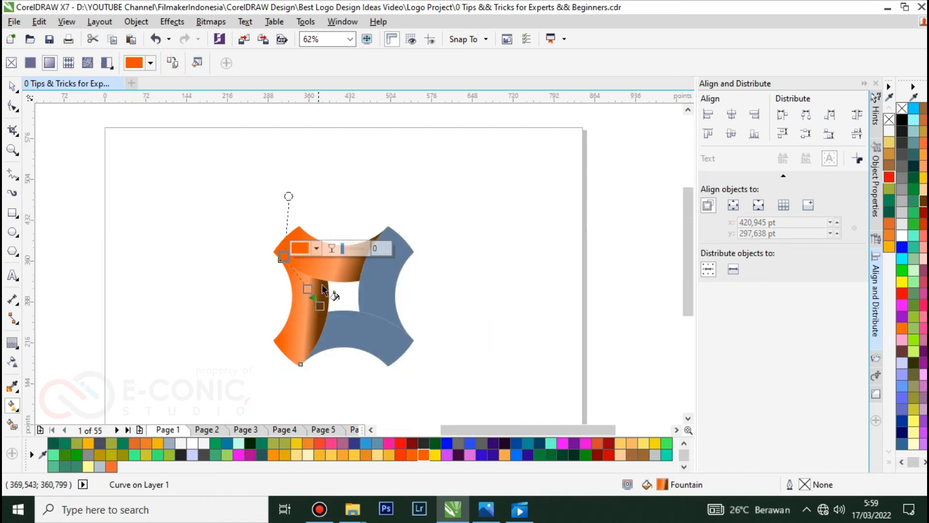
- Copy the orange gradient fill onto the lower band and the right band
click(334, 331)
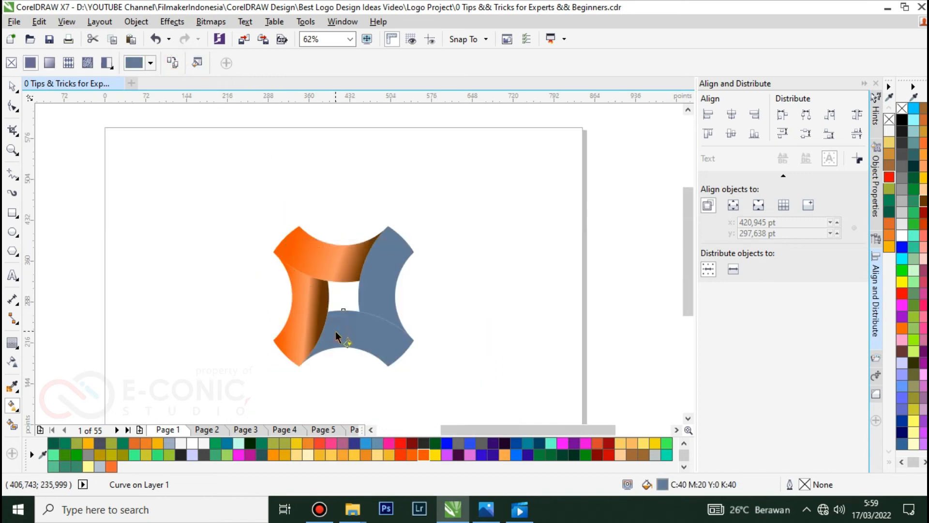
click(175, 67)
click(303, 272)
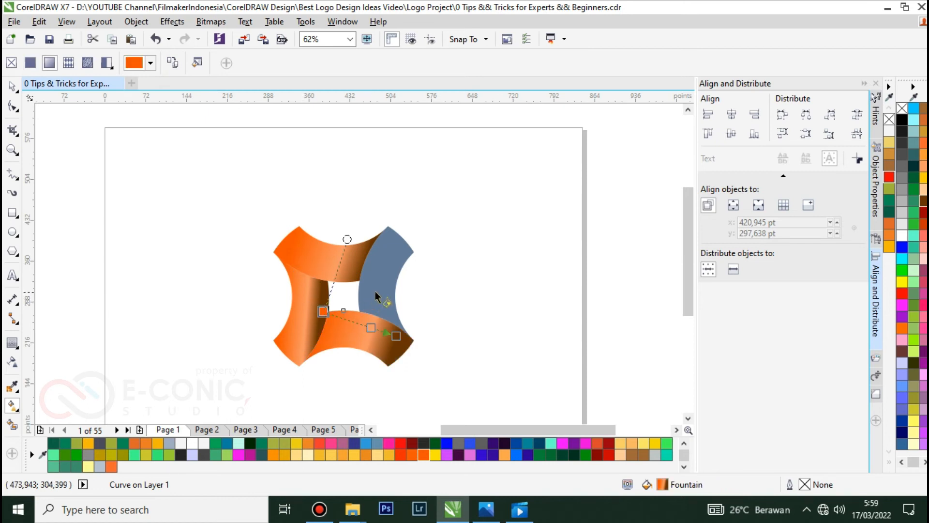
click(369, 310)
click(170, 63)
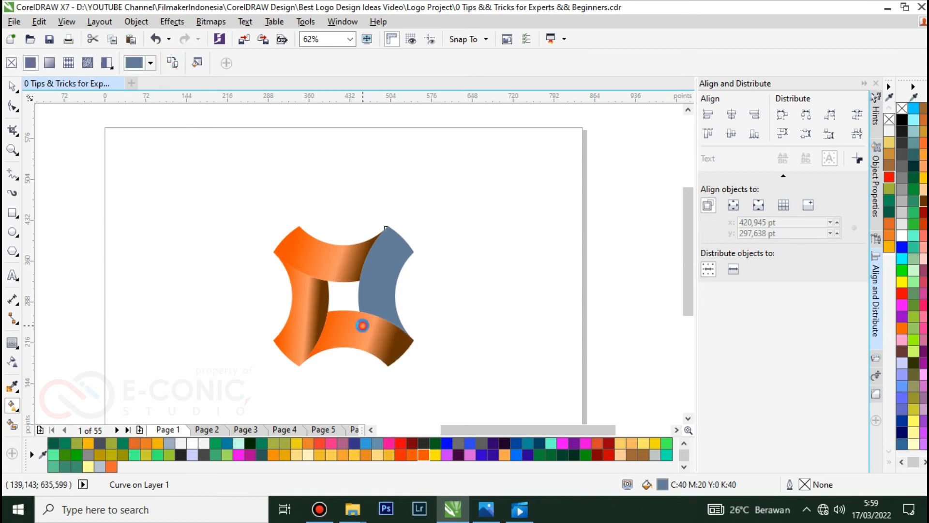
click(362, 324)
scroll(284, 280, up, 2)
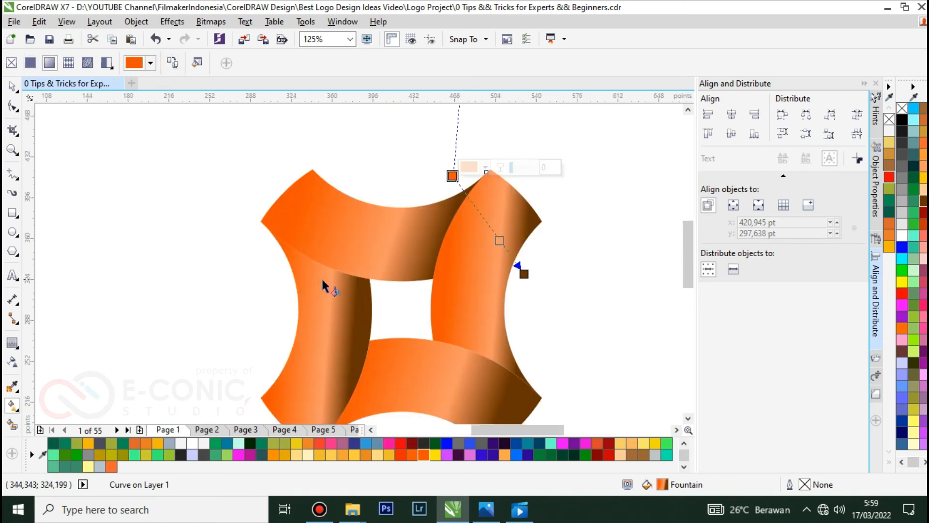
- Run the lower band's gradient from its right corner to a dark end at the left band's inner edge, with the intermediate stop at 74%
click(402, 362)
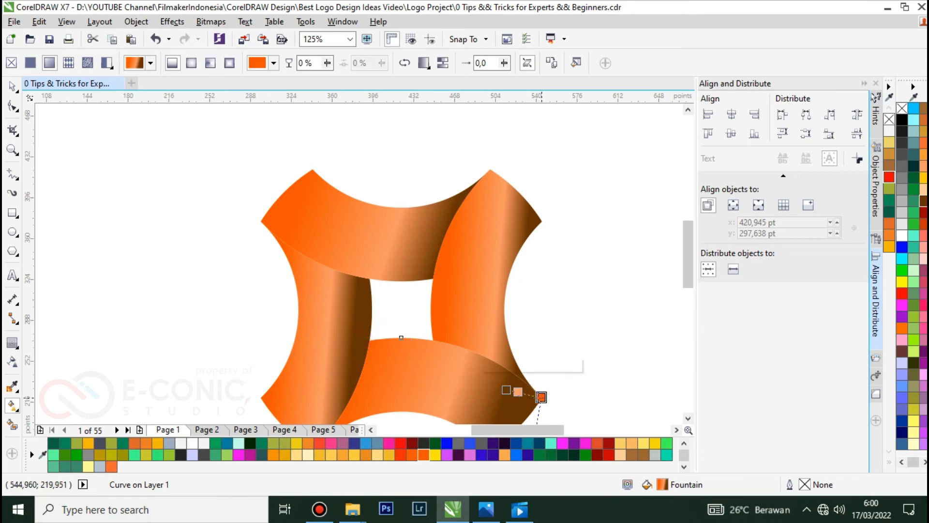
drag(506, 390, 349, 384)
scroll(316, 351, down, 2)
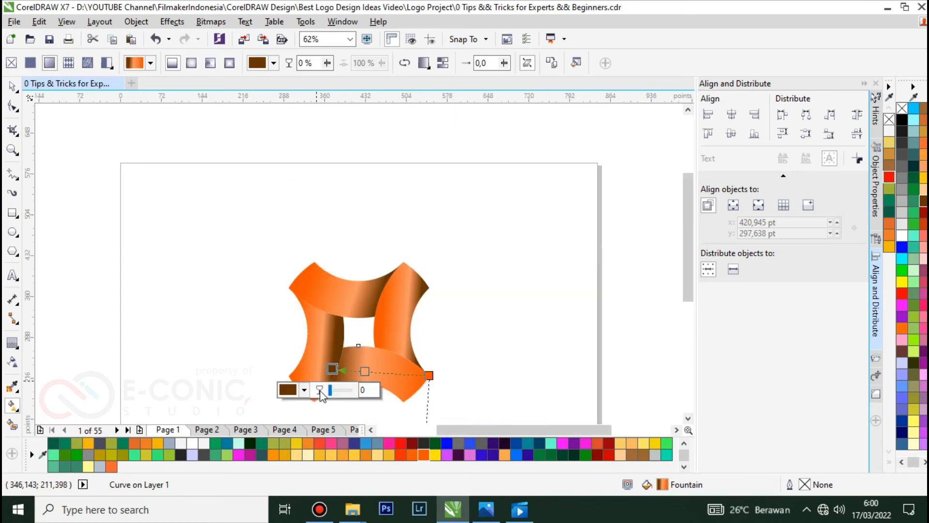
scroll(320, 393, up, 2)
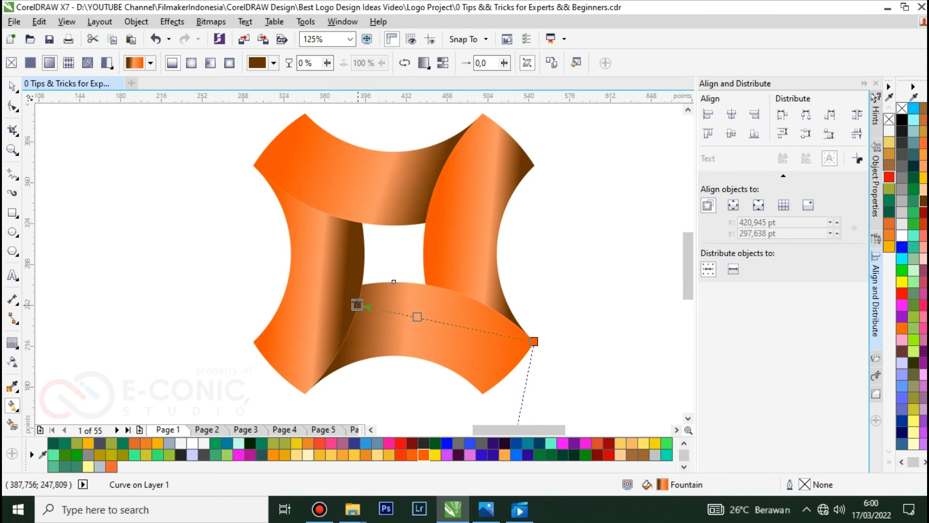
drag(357, 304, 362, 284)
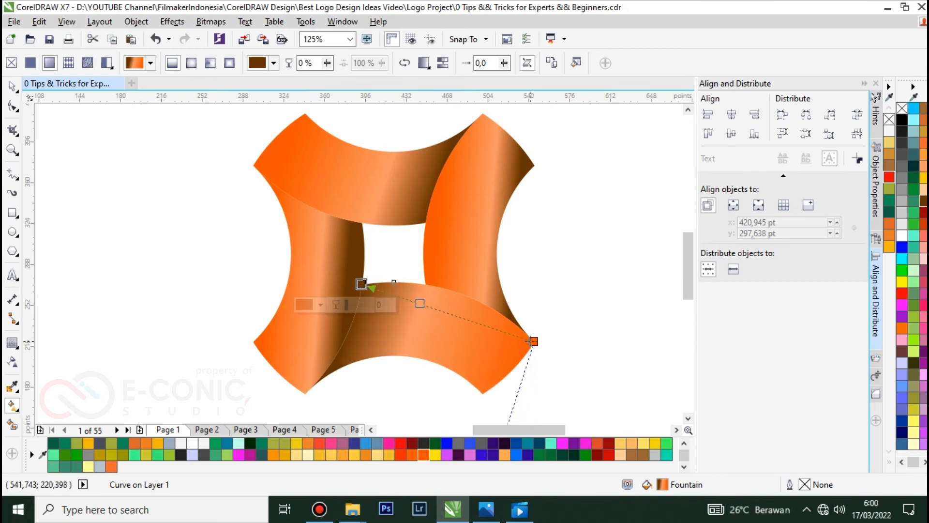
click(533, 341)
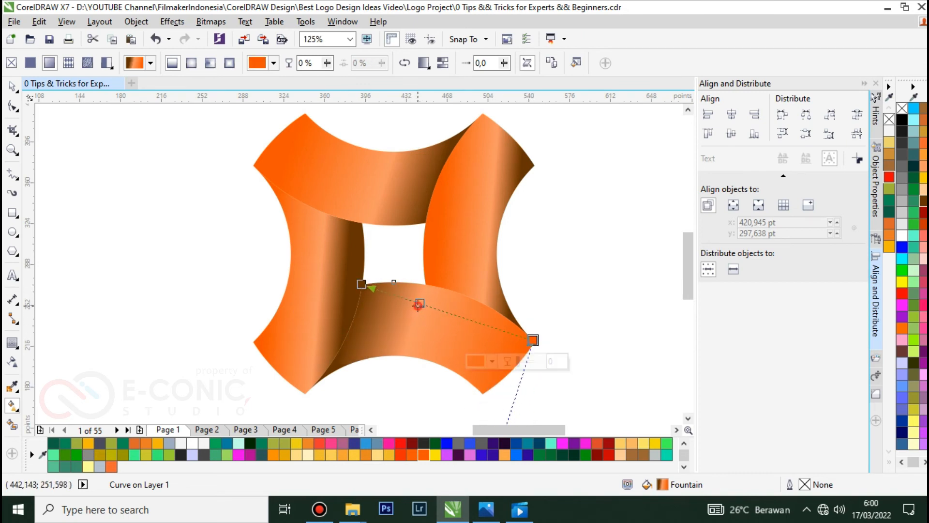
drag(418, 305, 405, 299)
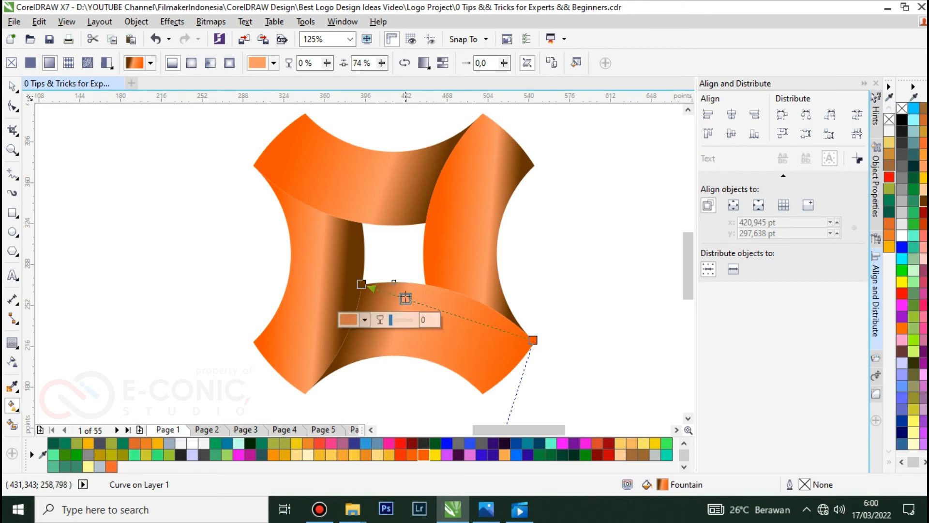
click(409, 197)
click(472, 336)
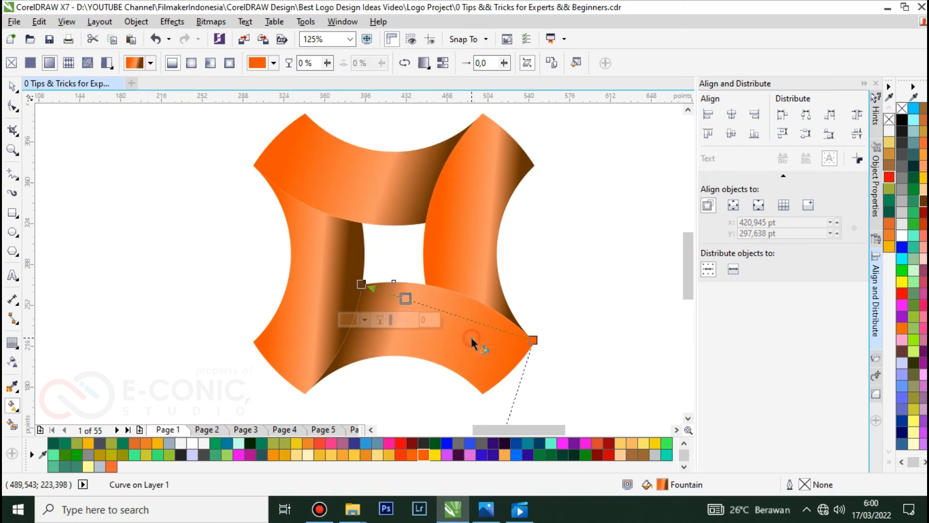
- Run the upper band's gradient from its left corner to just inside the right band, with the intermediate stop at 76%
click(417, 194)
drag(434, 161, 416, 216)
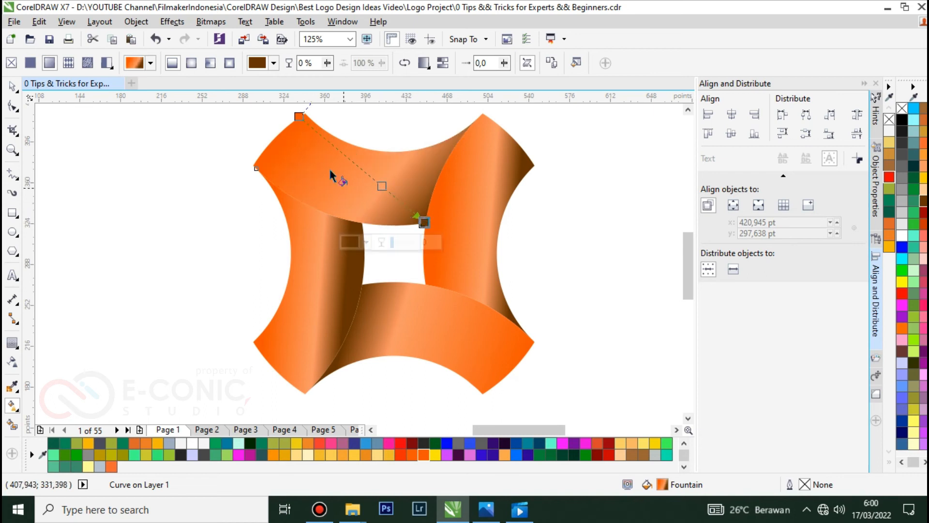
drag(300, 116, 269, 158)
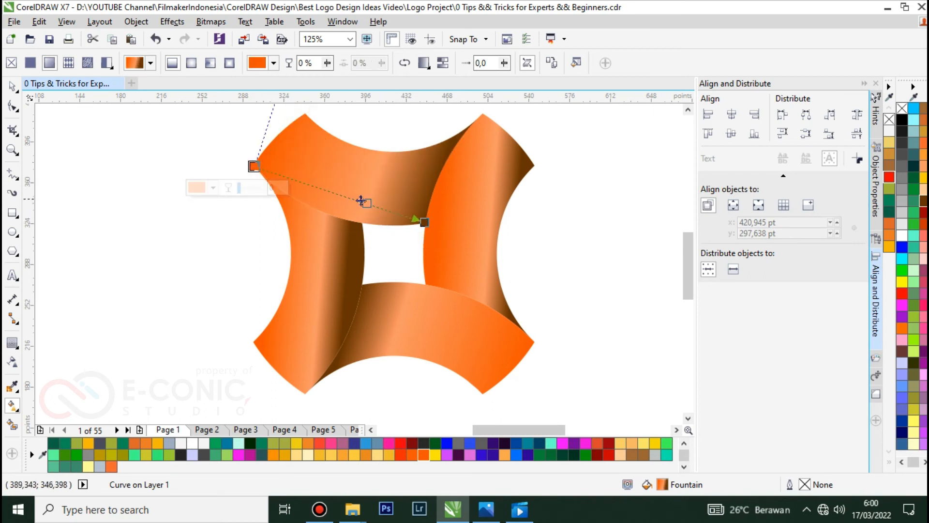
drag(367, 203, 395, 212)
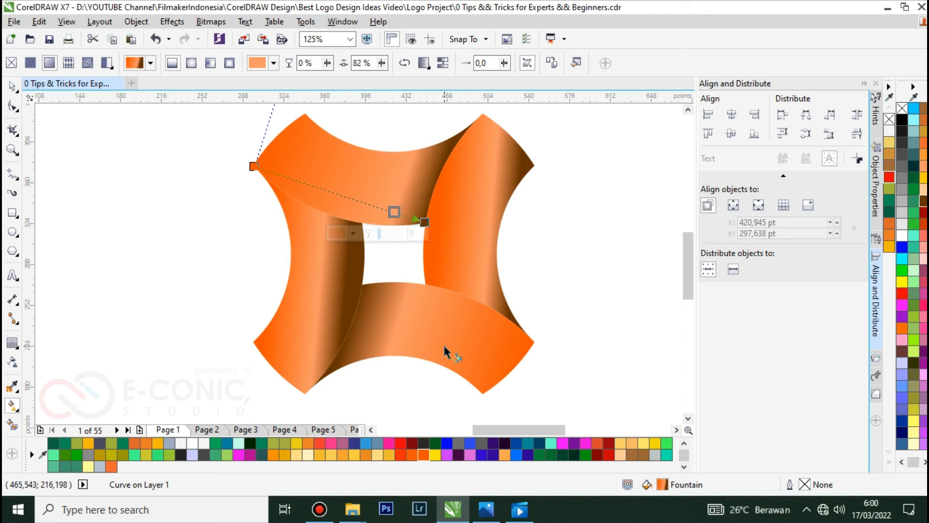
click(425, 223)
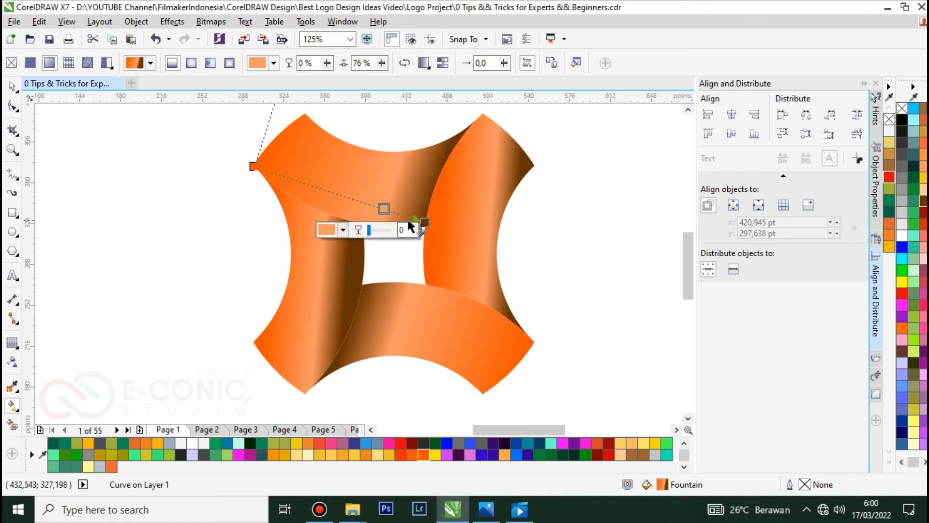
mouse_move(425, 222)
mouse_down()
mouse_move(436, 220)
mouse_move(439, 233)
mouse_up()
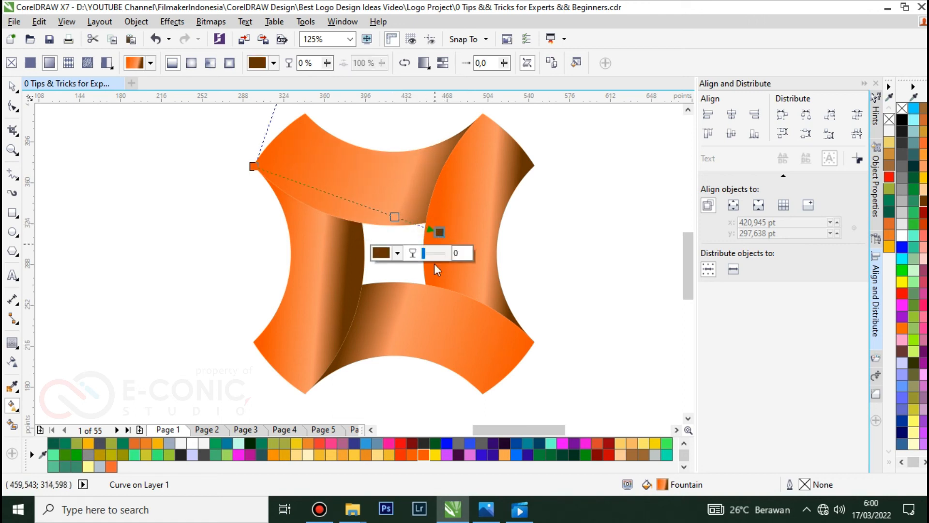
- Redirect the right band's gradient from its uppermost corner down to where its inner edge meets the lower band
click(393, 338)
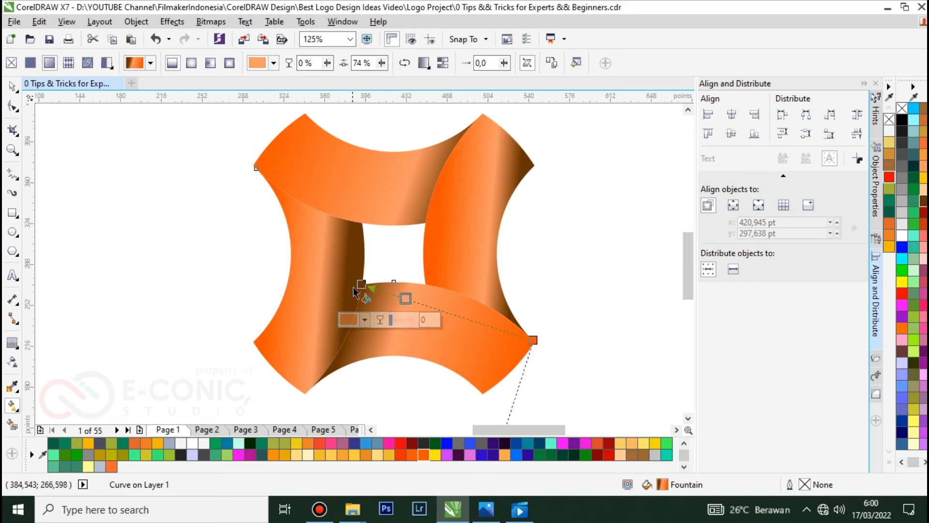
click(486, 258)
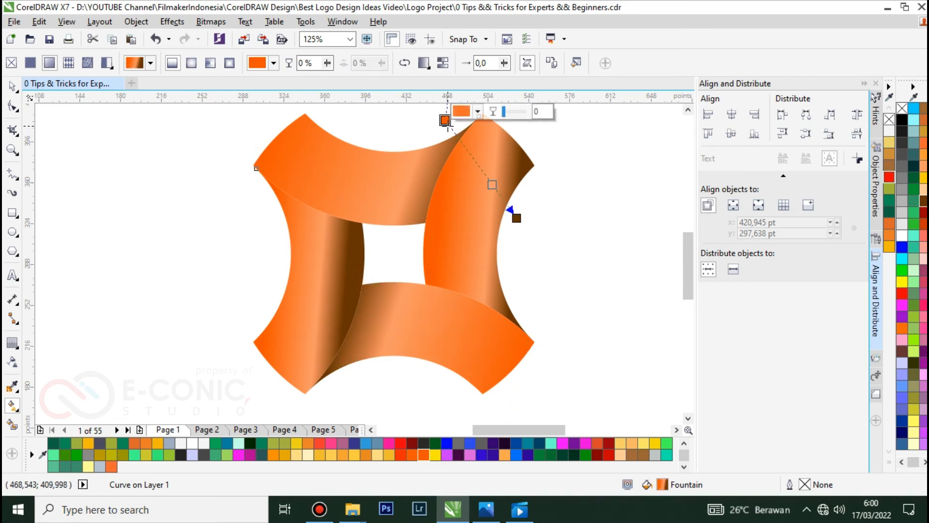
drag(444, 120, 531, 167)
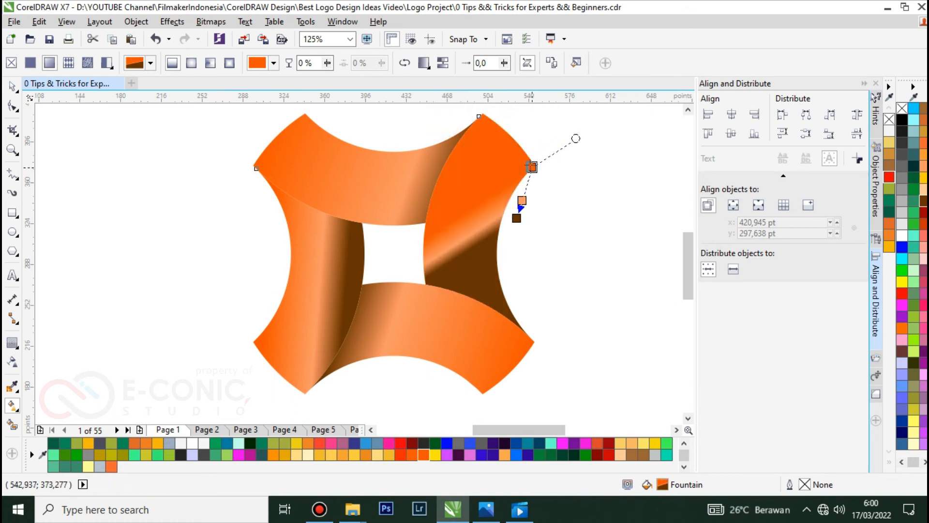
drag(516, 217, 425, 284)
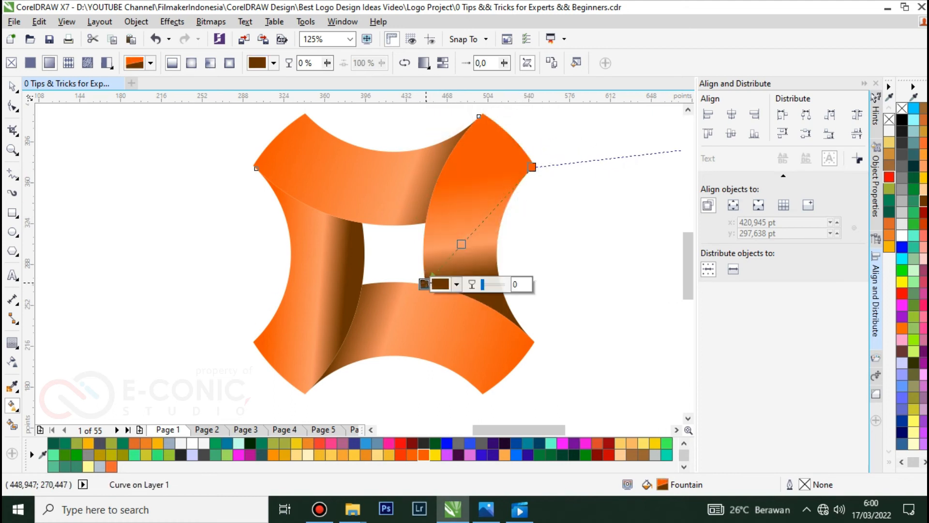
drag(532, 167, 499, 133)
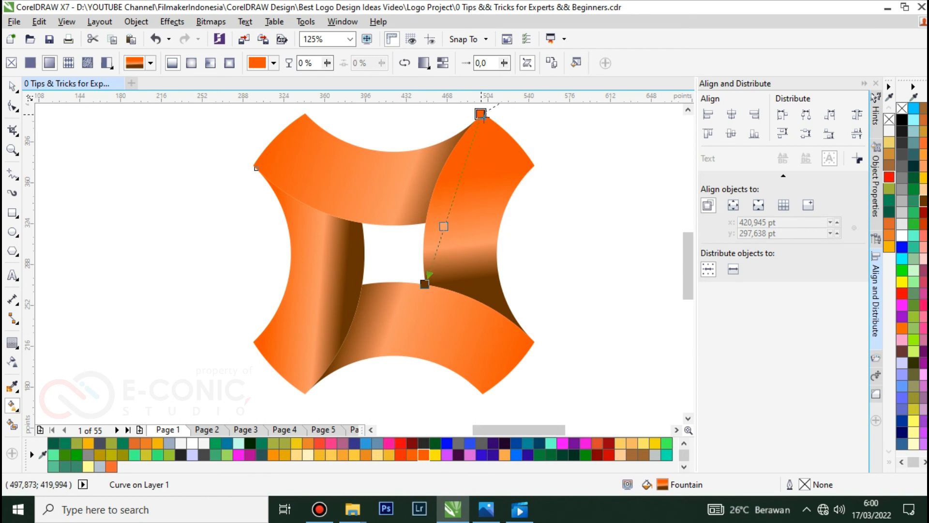
- Skew the right band's gradient with its outer handle, extend the dark end onto the lower band and set the intermediate stop at 71%
scroll(516, 200, down, 2)
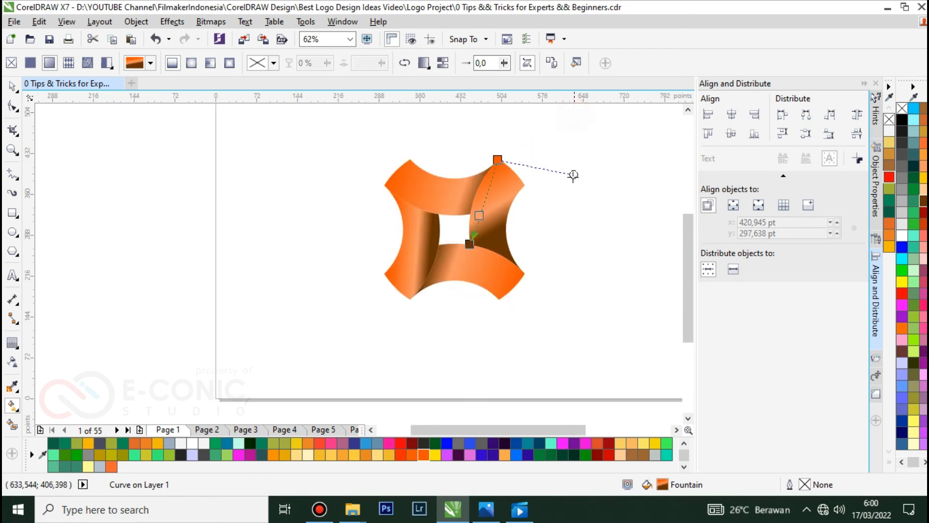
mouse_move(529, 191)
mouse_down()
mouse_move(563, 220)
mouse_move(610, 211)
mouse_up()
scroll(531, 220, up, 2)
mouse_move(408, 275)
mouse_down()
mouse_move(417, 305)
mouse_move(432, 301)
mouse_up()
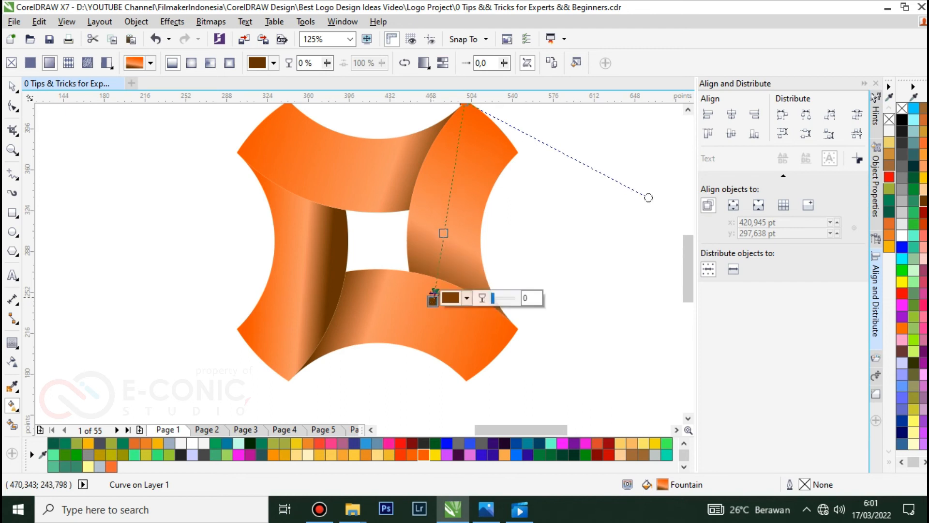
drag(443, 236, 441, 247)
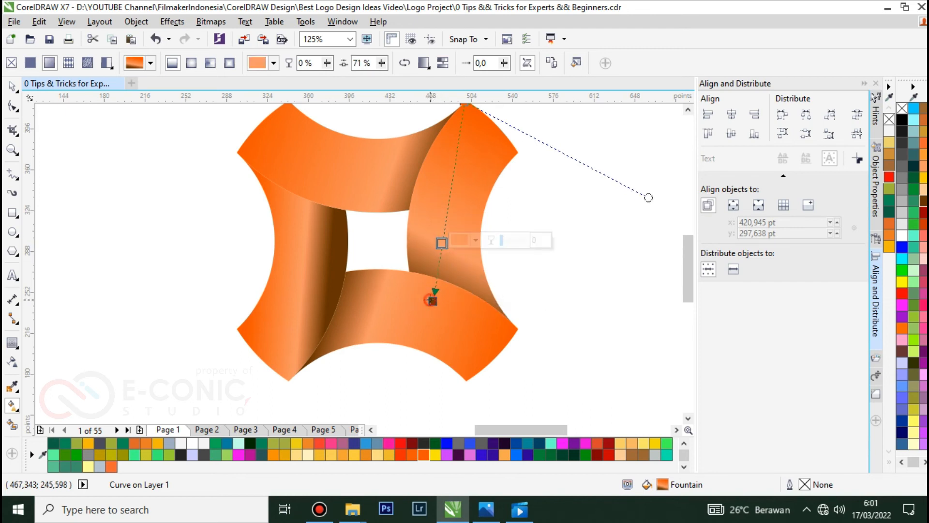
- Redirect the left band's gradient to run from its lowest corner up to a dark end at its inner corner beside the upper band
drag(430, 300, 430, 298)
click(301, 249)
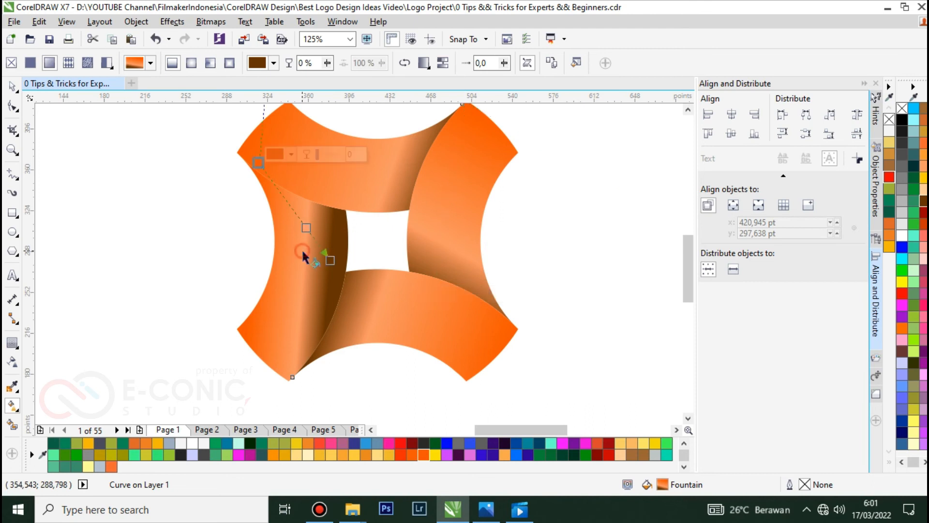
drag(243, 285, 297, 197)
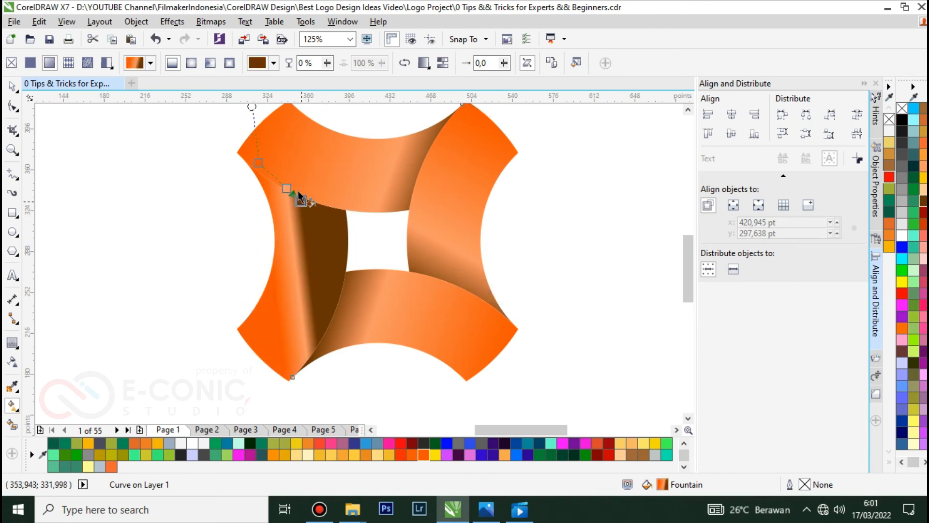
drag(258, 162, 288, 381)
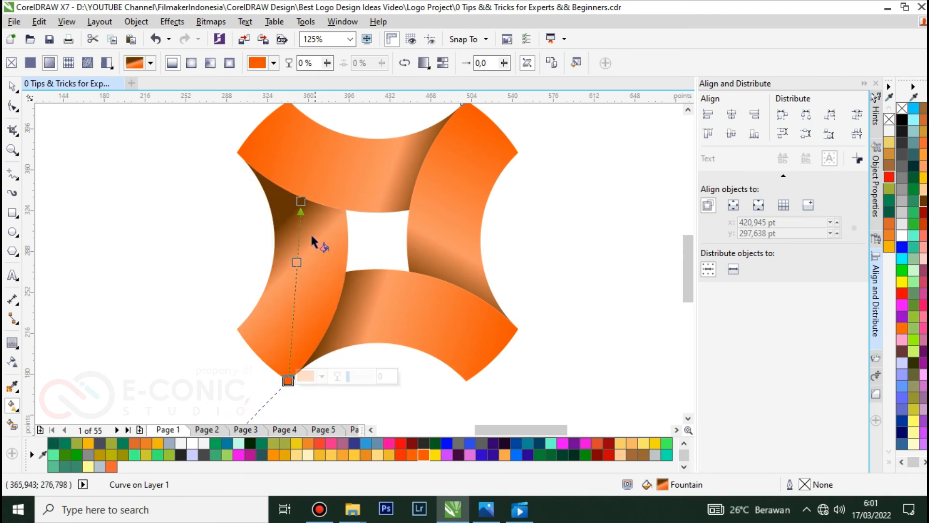
drag(300, 200, 345, 209)
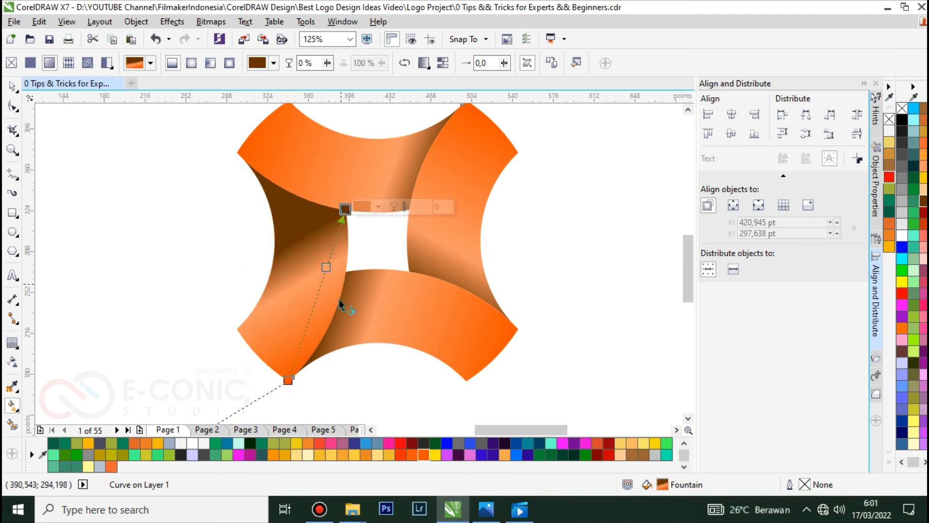
- Start the left band's gradient at its outermost lower corner, skew it with the outer handle and set the intermediate stop to 72%
drag(286, 377, 237, 330)
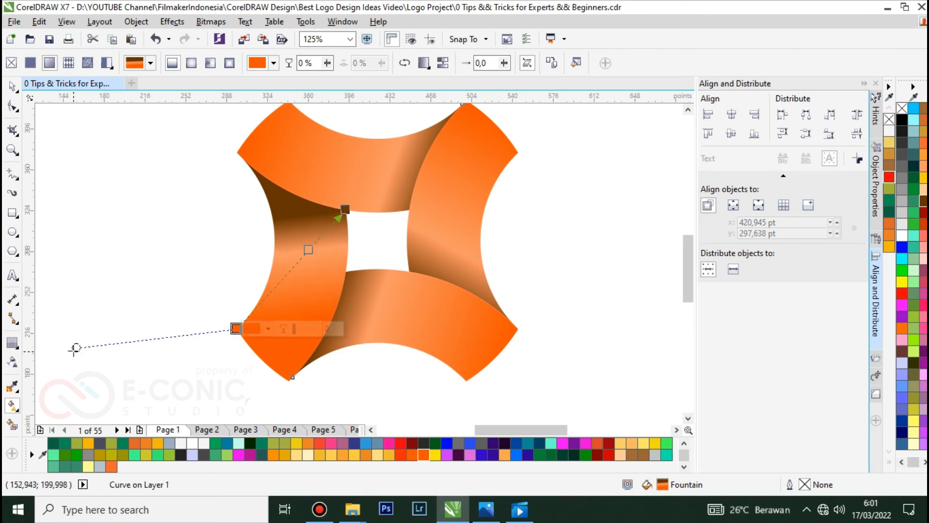
drag(74, 351, 100, 277)
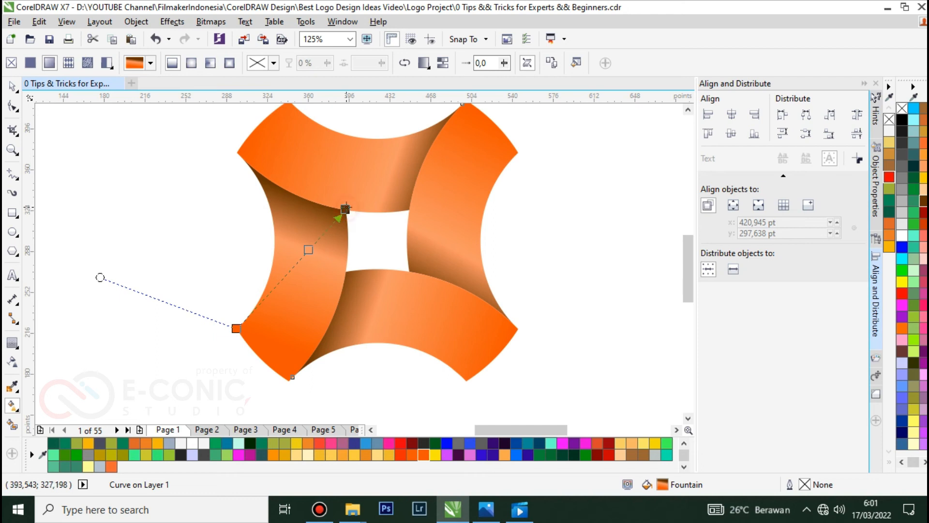
click(345, 208)
click(311, 247)
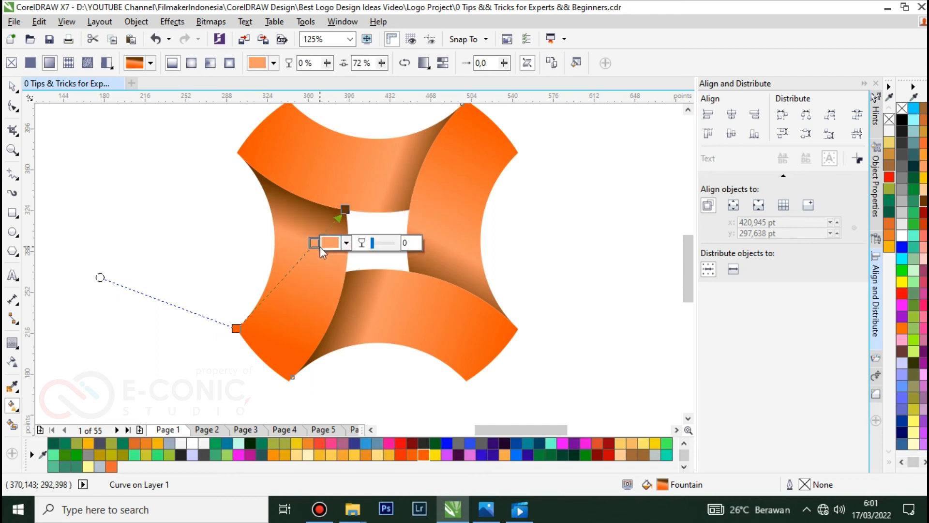
click(230, 225)
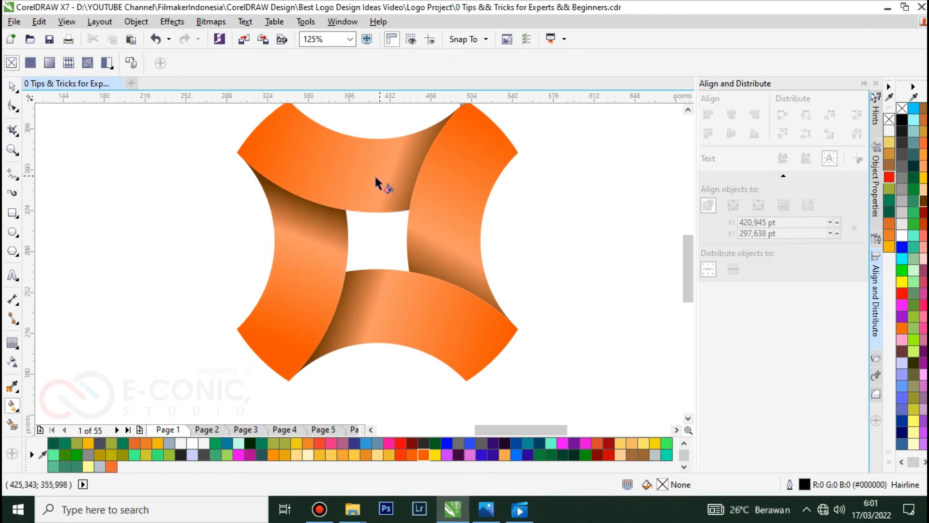
- Set the left band's intermediate stop to 76% and extend the gradient's dark end slightly onto the upper band
click(300, 225)
drag(311, 246, 319, 237)
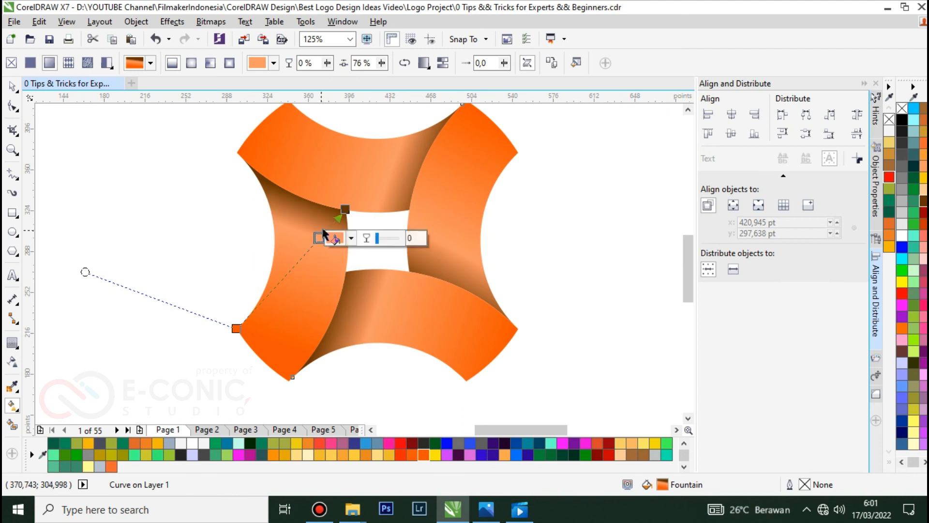
drag(345, 208, 350, 197)
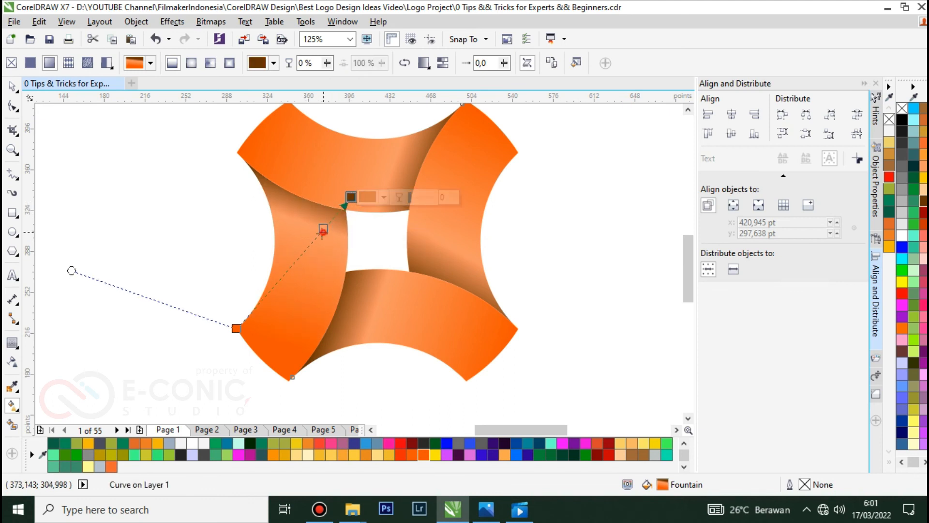
- Nudge the lower band's dark gradient end farther onto the left band and check the gradient ends of the right and upper bands
click(368, 336)
click(340, 265)
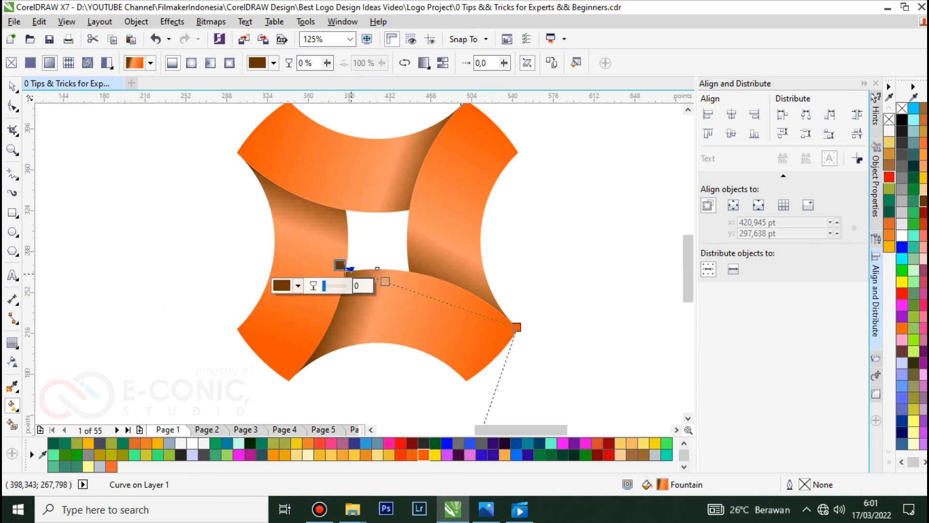
drag(339, 265, 332, 260)
click(449, 271)
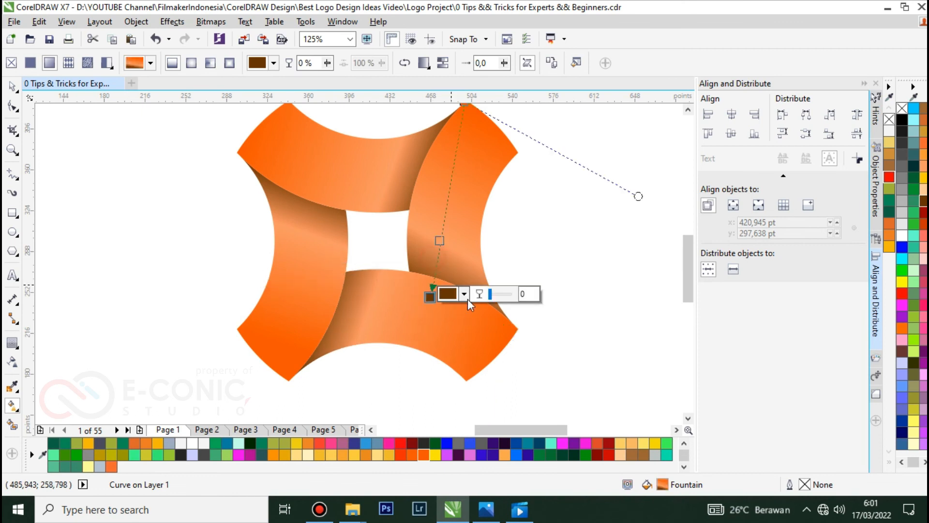
click(378, 198)
click(430, 216)
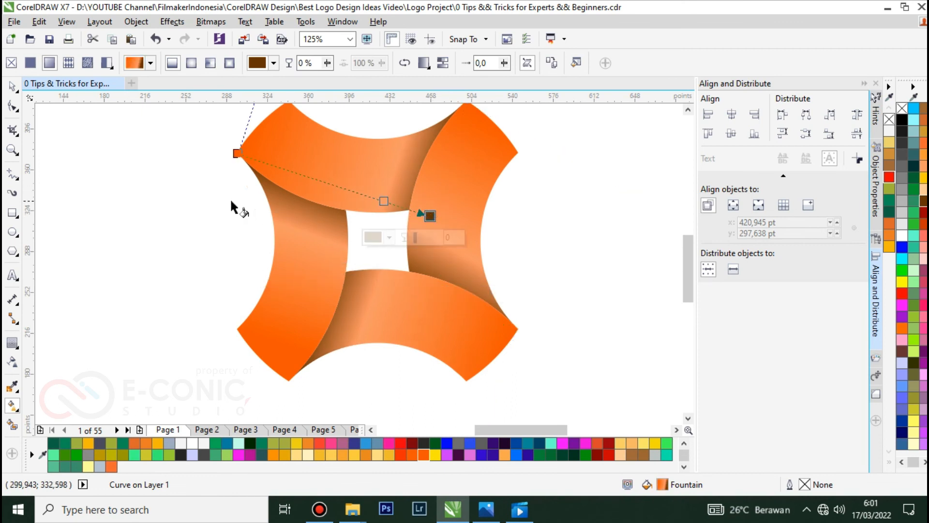
click(210, 203)
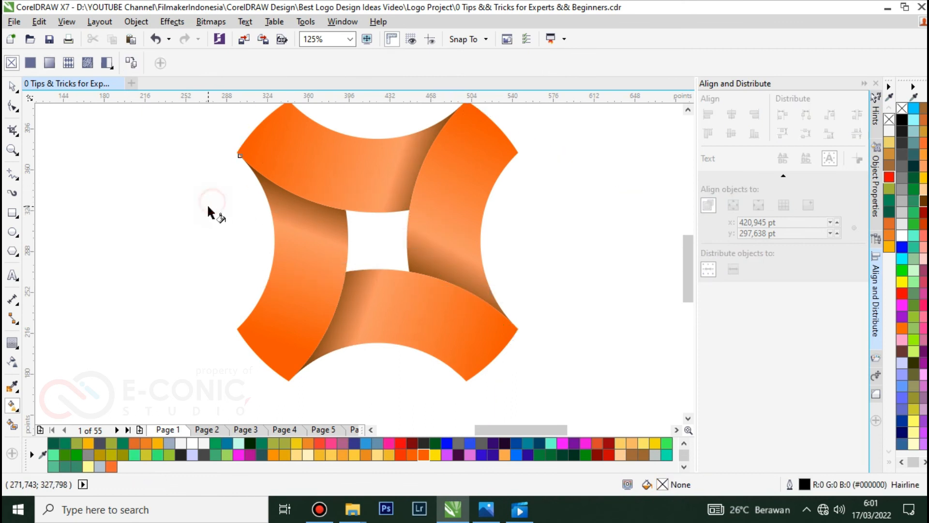
- Select all four bands of the logo and group them
click(13, 85)
scroll(76, 198, down, 2)
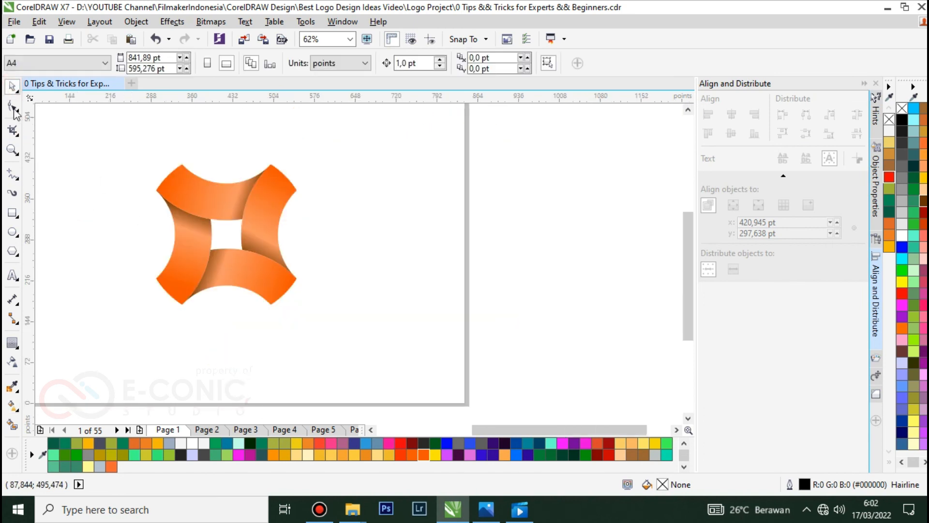
click(13, 108)
click(116, 143)
drag(72, 130, 301, 356)
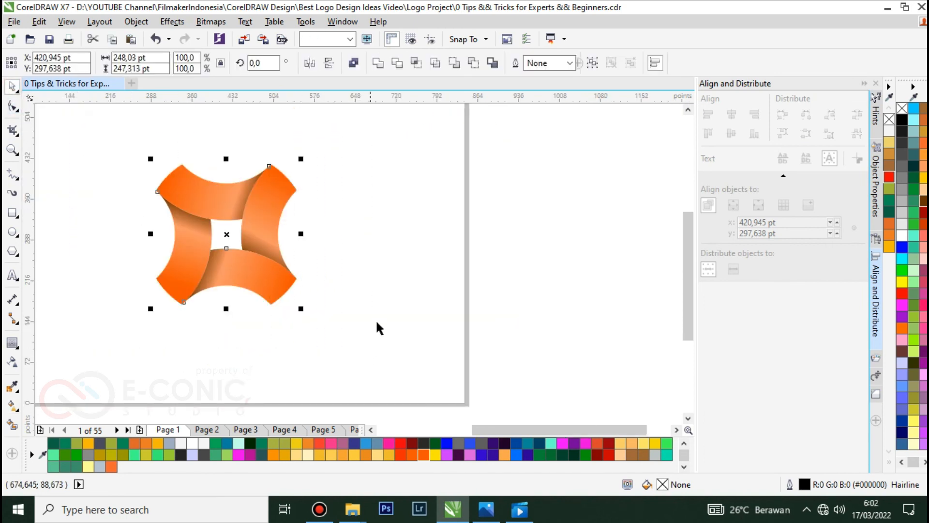
key(ctrl+g)
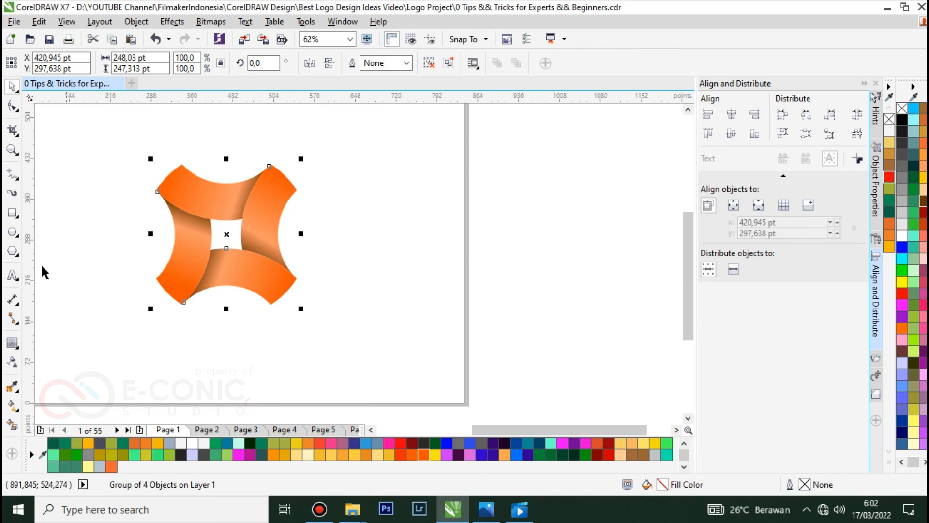
click(79, 226)
- Create a page-sized background rectangle behind the logo with a black fill and no outline
double_click(13, 213)
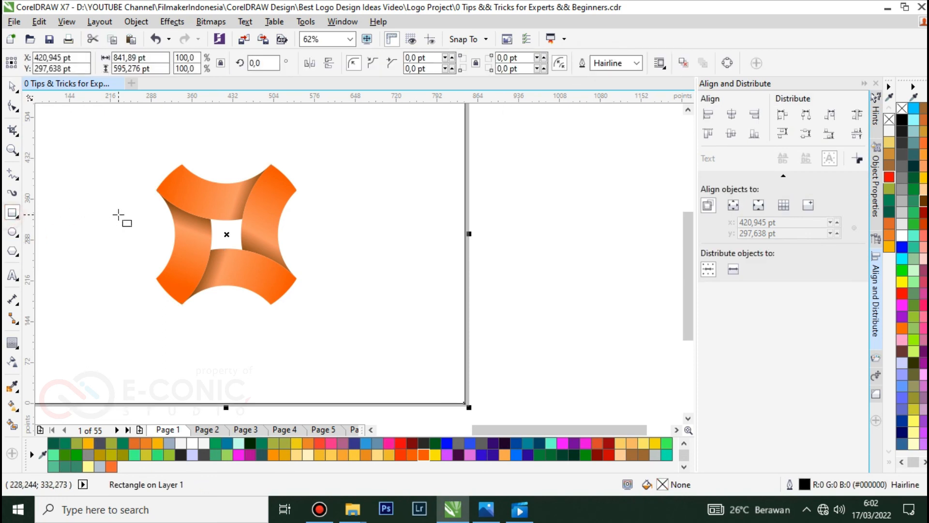
click(902, 120)
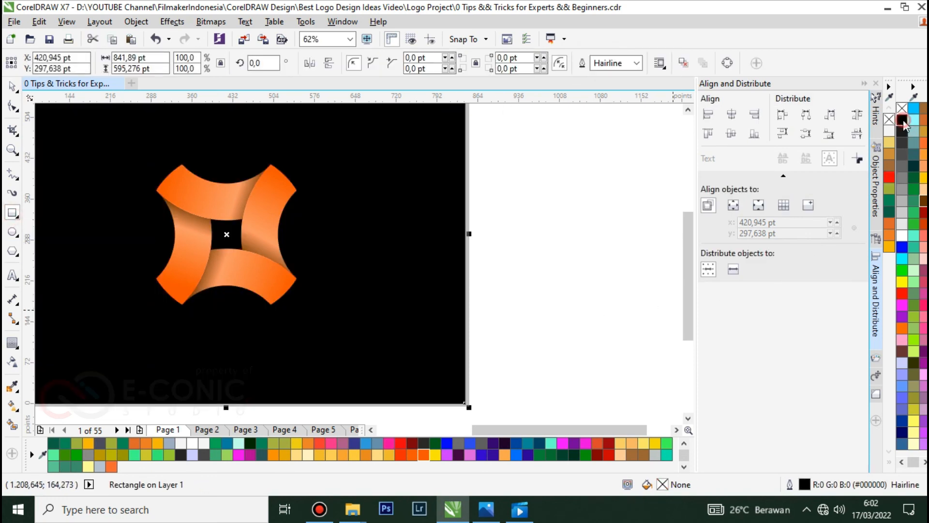
right_click(902, 108)
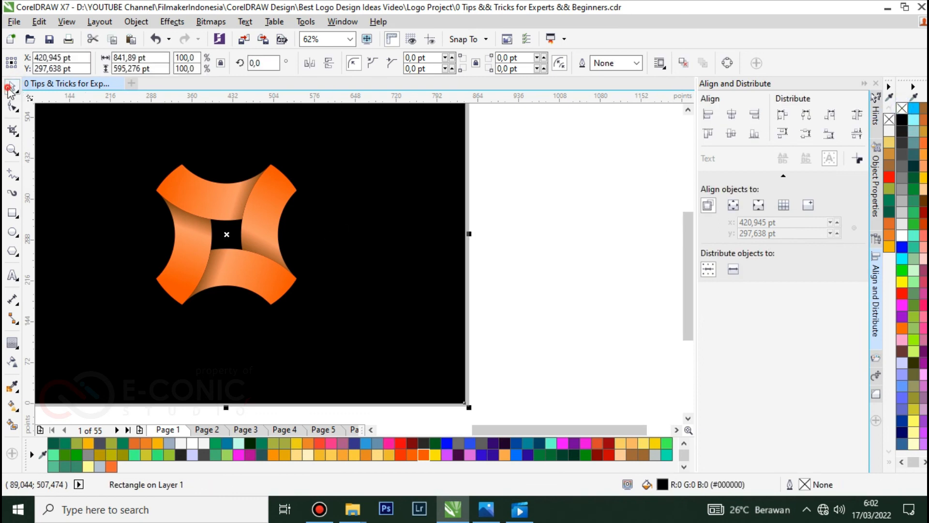
key(shift+F4)
click(108, 217)
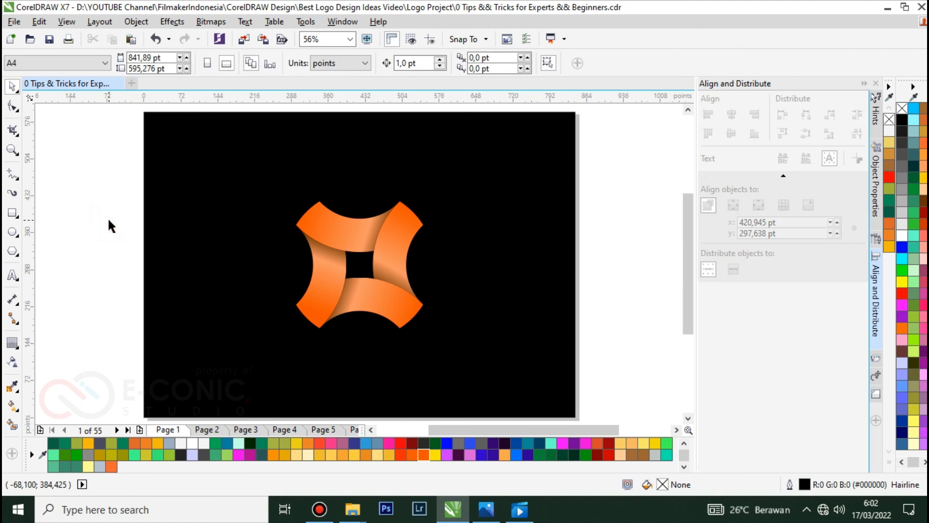
- Give the background rectangle a vertical black-to-white linear gradient along its full height and shift the midpoint toward the white end
click(189, 271)
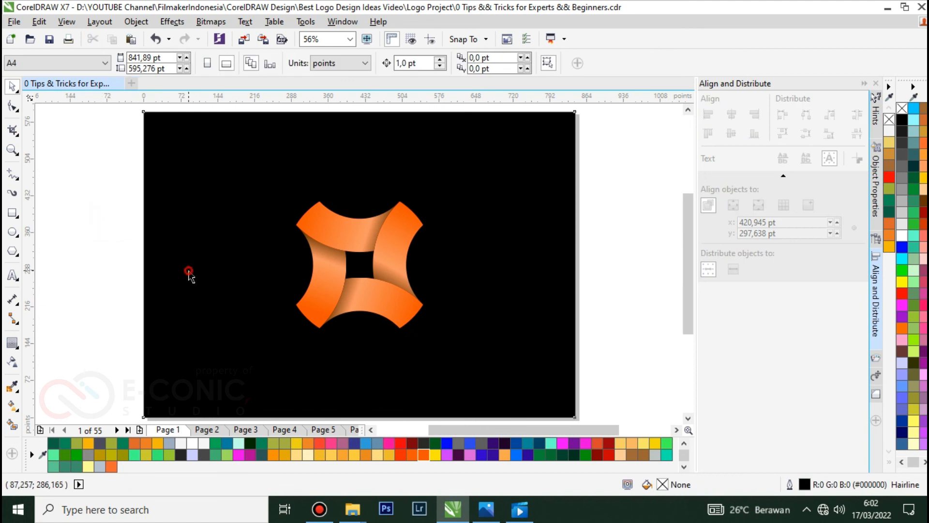
click(13, 404)
drag(144, 112, 143, 416)
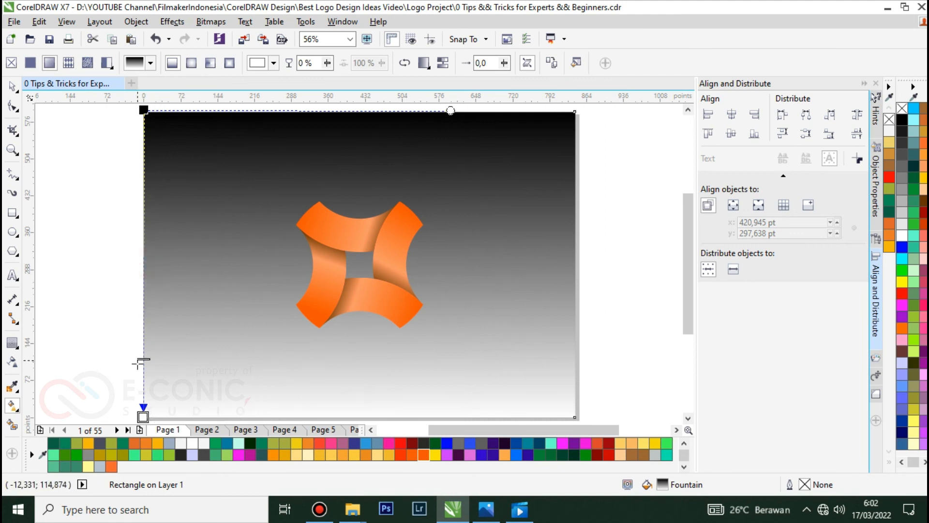
drag(137, 363, 144, 353)
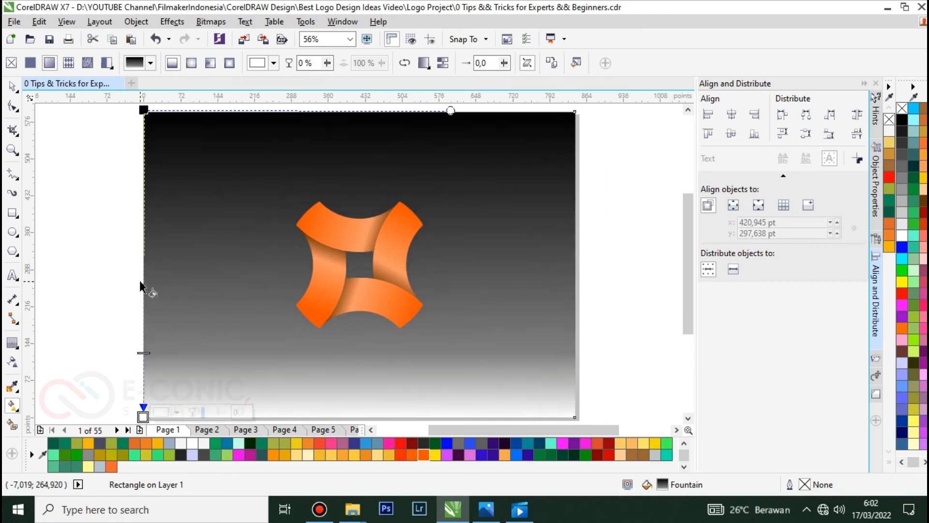
- Add an intermediate stop at 52% to the background gradient and colour it near-black #171717
double_click(144, 270)
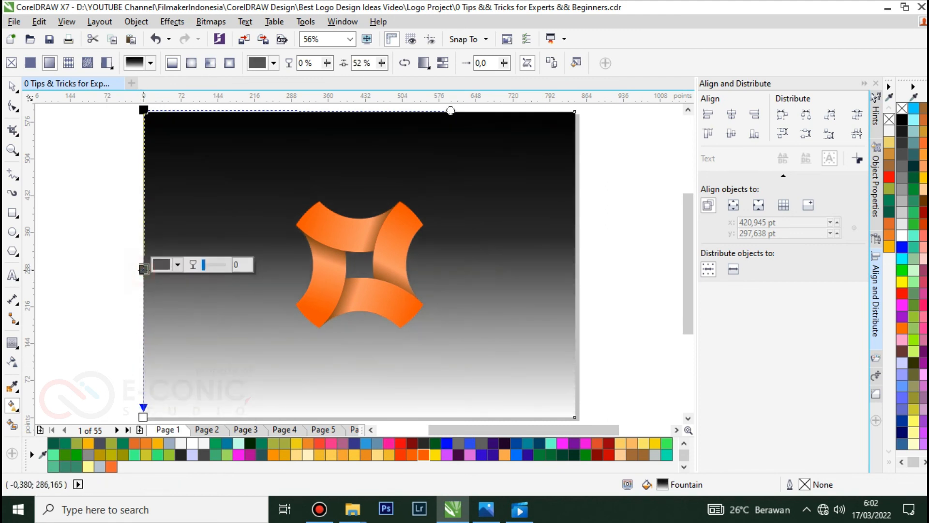
click(177, 264)
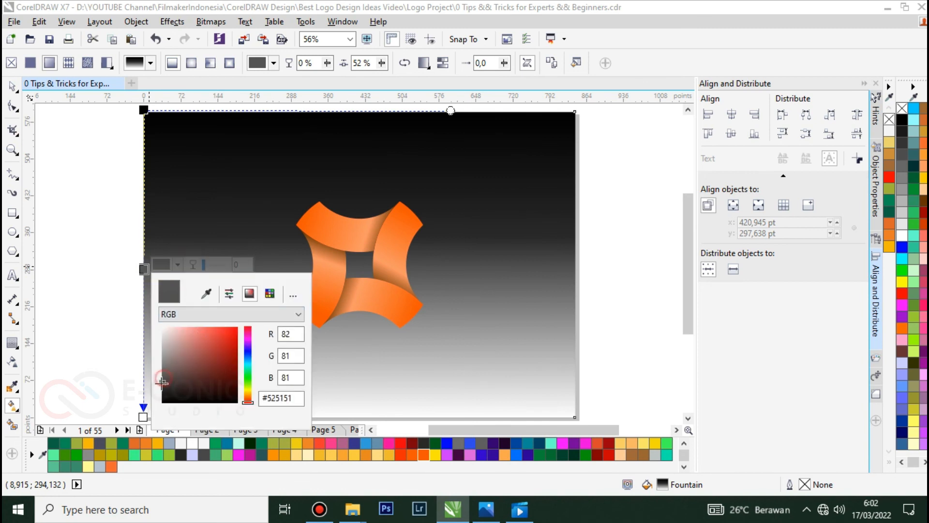
drag(162, 383, 155, 389)
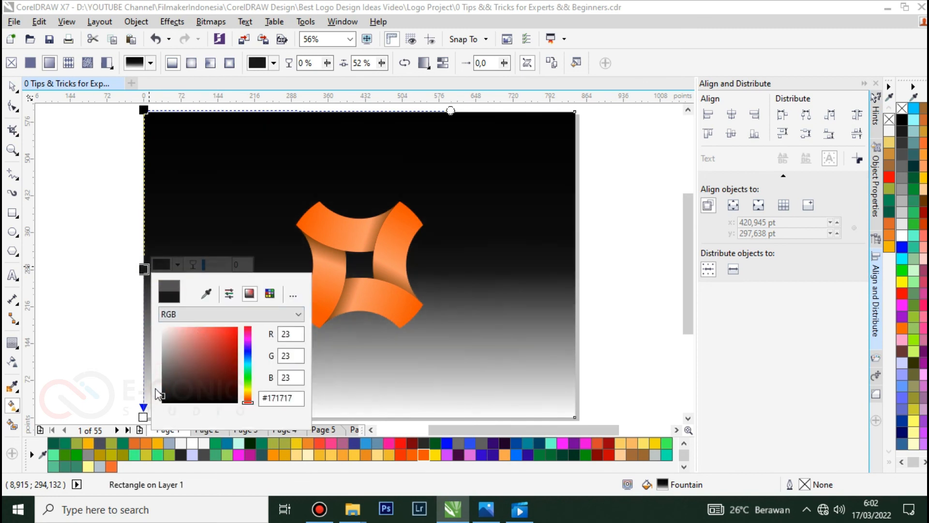
click(92, 289)
- Move the background gradient's intermediate stop to 65% and lighten it to a dark grey of about #242323
drag(144, 269, 144, 306)
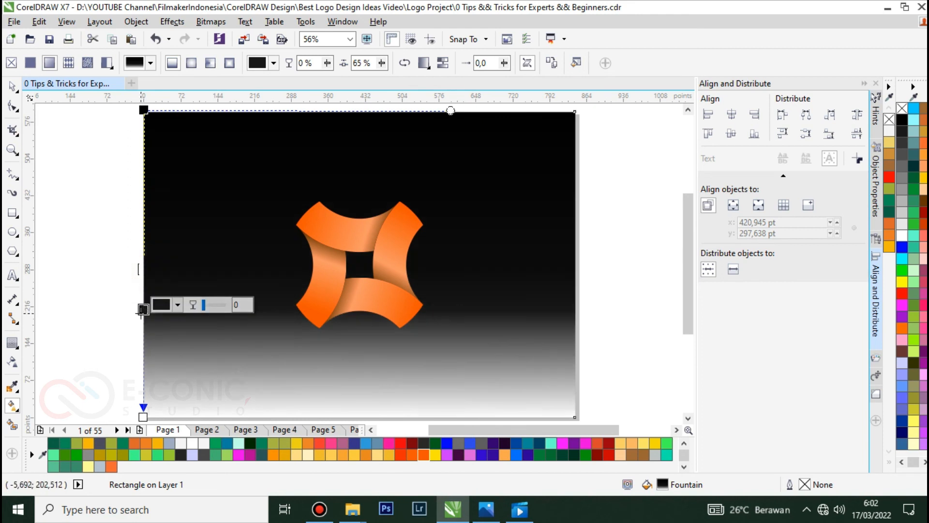
click(177, 305)
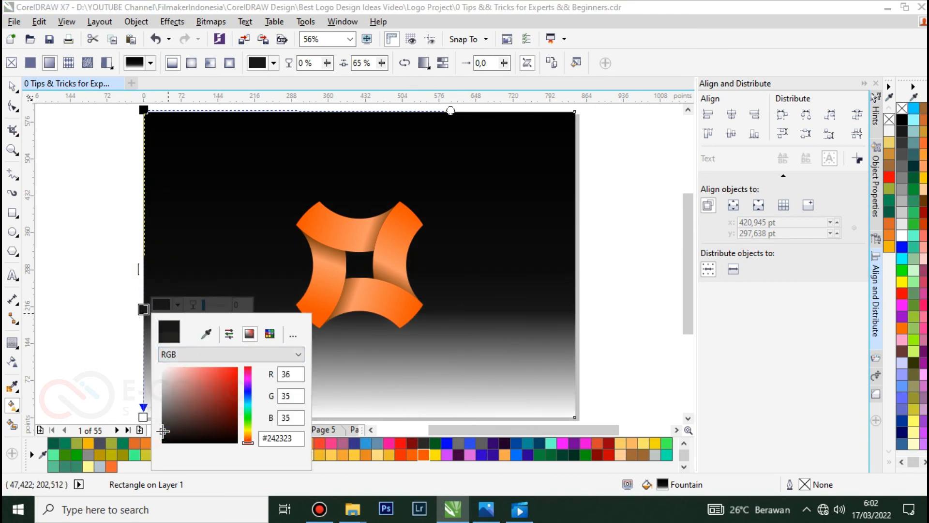
drag(163, 431, 161, 432)
click(116, 315)
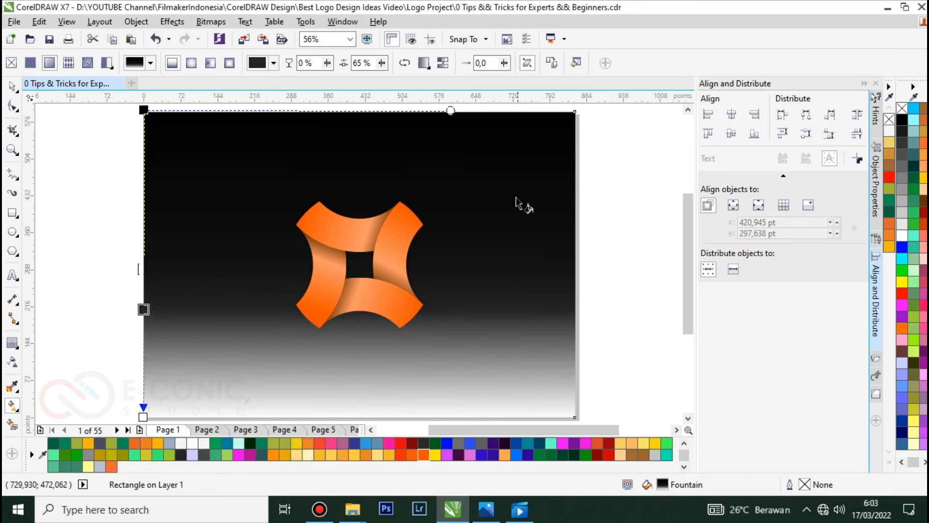
- Recolour the white end stop of the background rectangle's gradient light grey
scroll(479, 254, down, 2)
scroll(411, 271, up, 2)
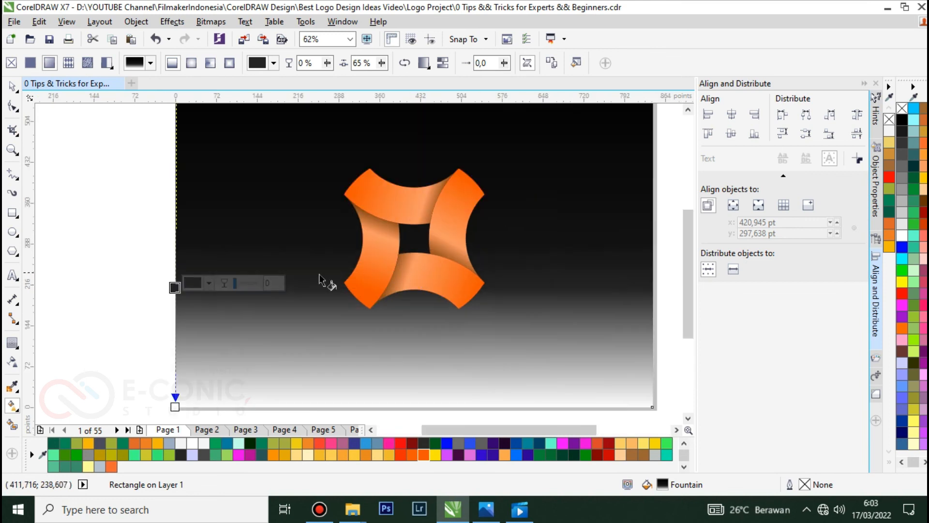
click(12, 87)
click(82, 205)
click(222, 382)
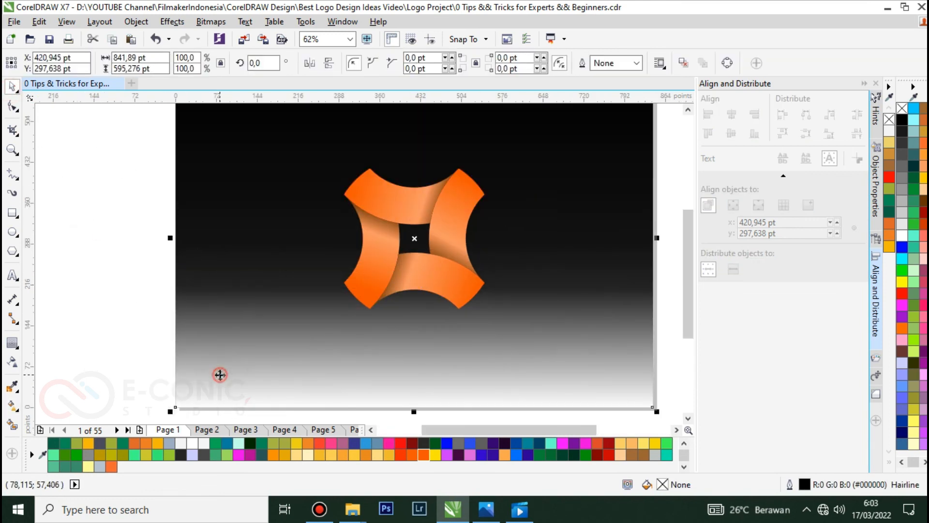
click(13, 407)
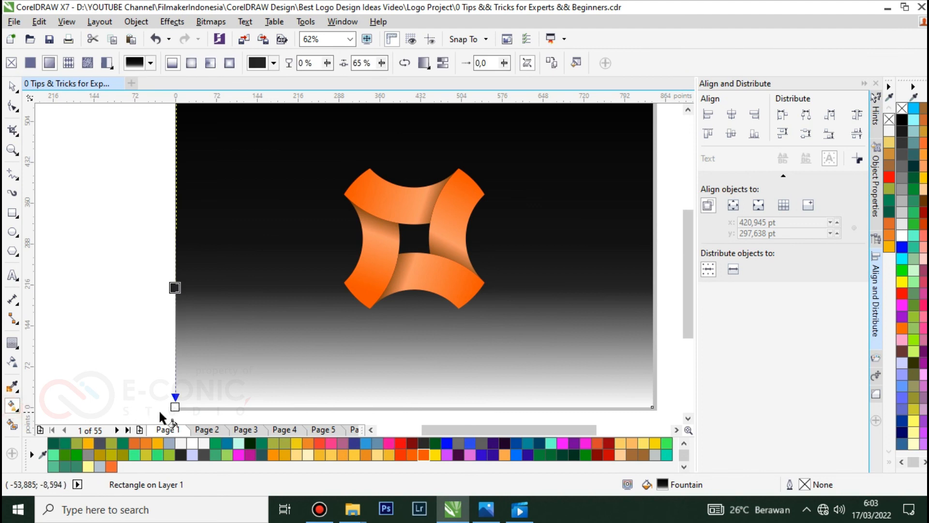
click(175, 405)
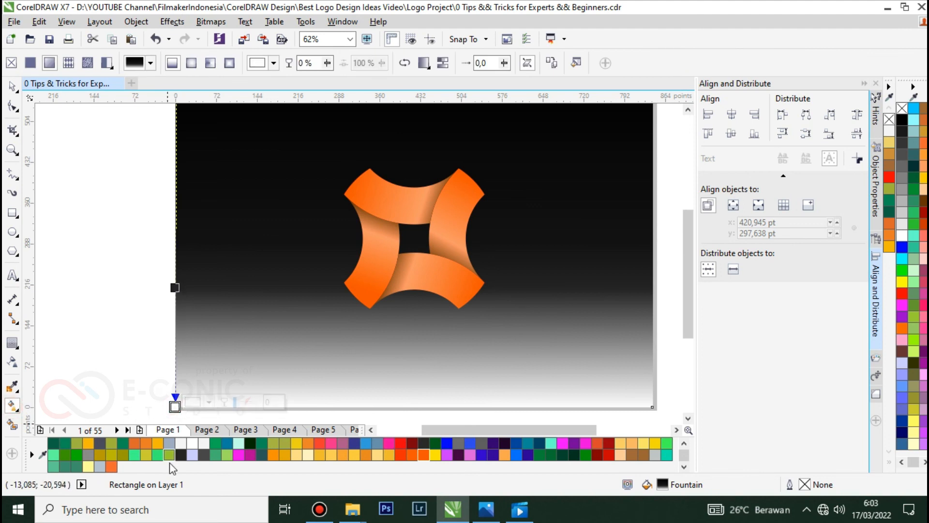
click(901, 224)
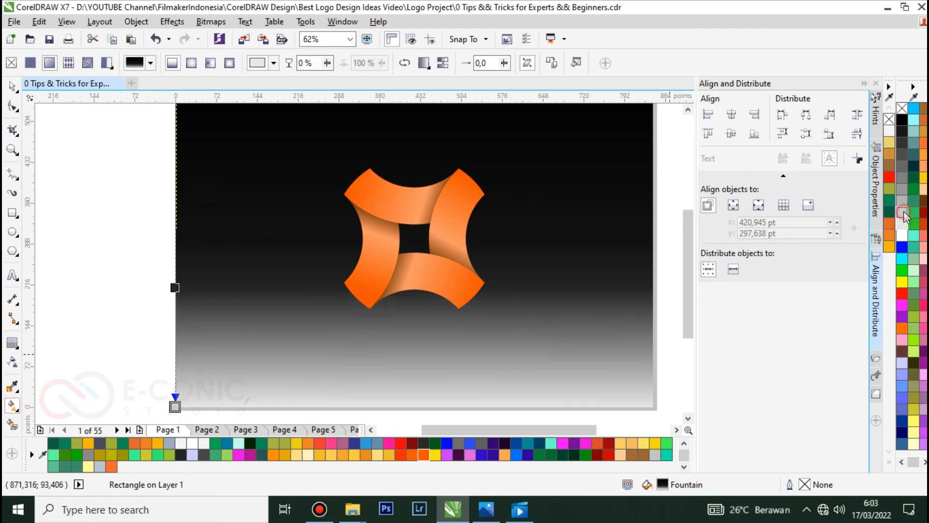
- Darken the light end stop of the background rectangle's gradient to a medium grey slightly lighter than 40% Black, and deselect the rectangle
click(903, 212)
click(903, 190)
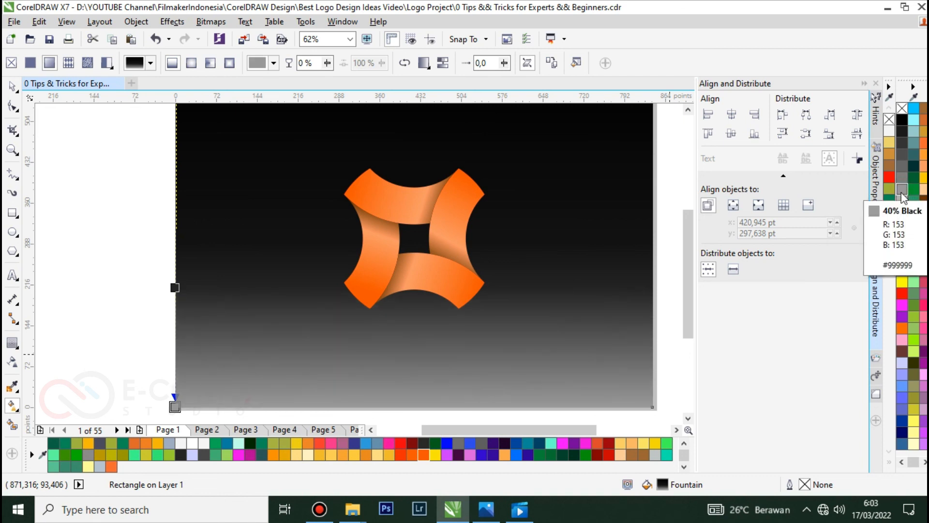
click(903, 200)
click(104, 272)
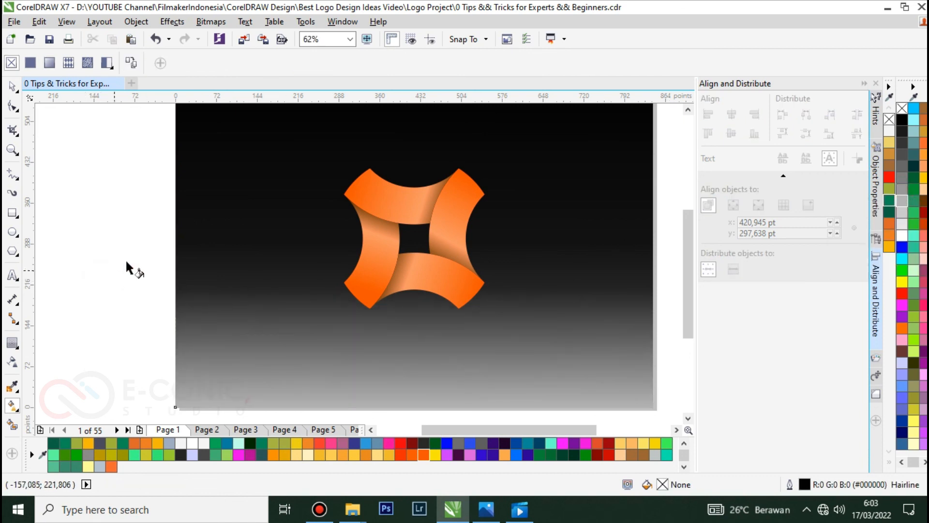
click(15, 87)
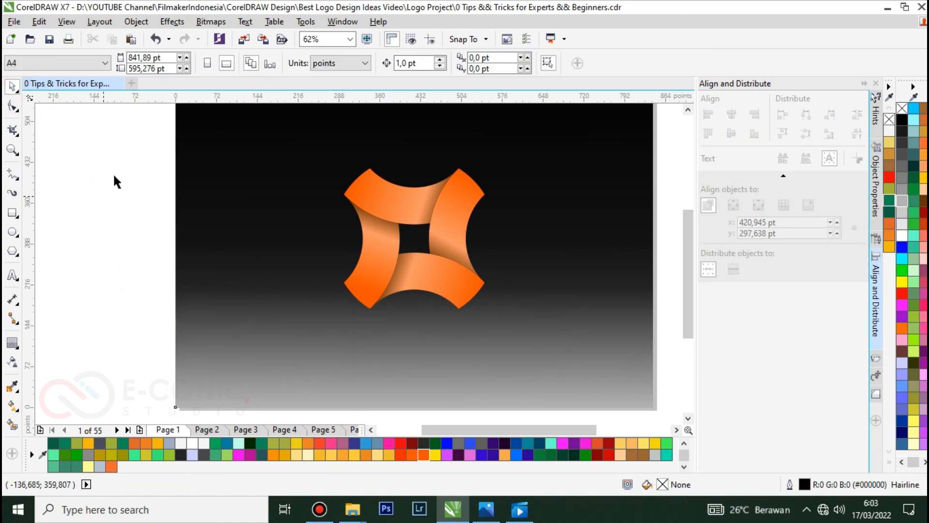
drag(118, 141, 535, 361)
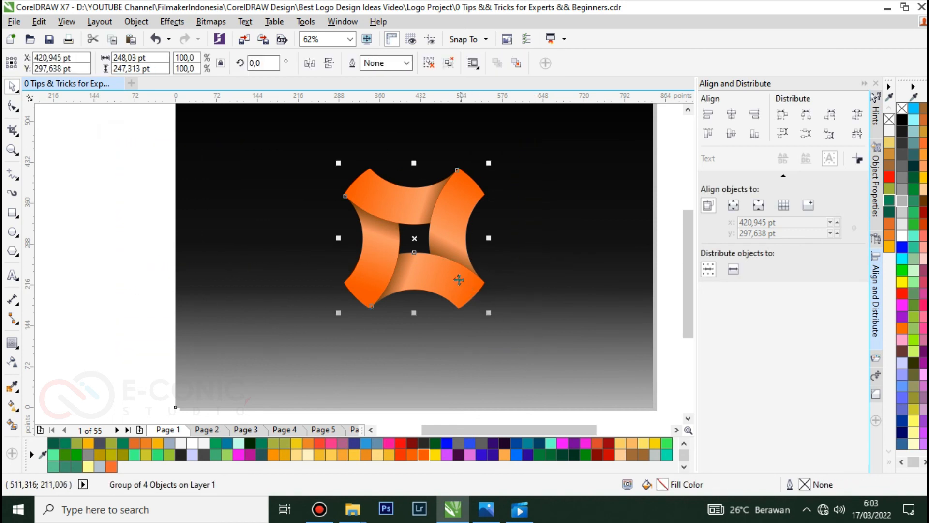
click(136, 200)
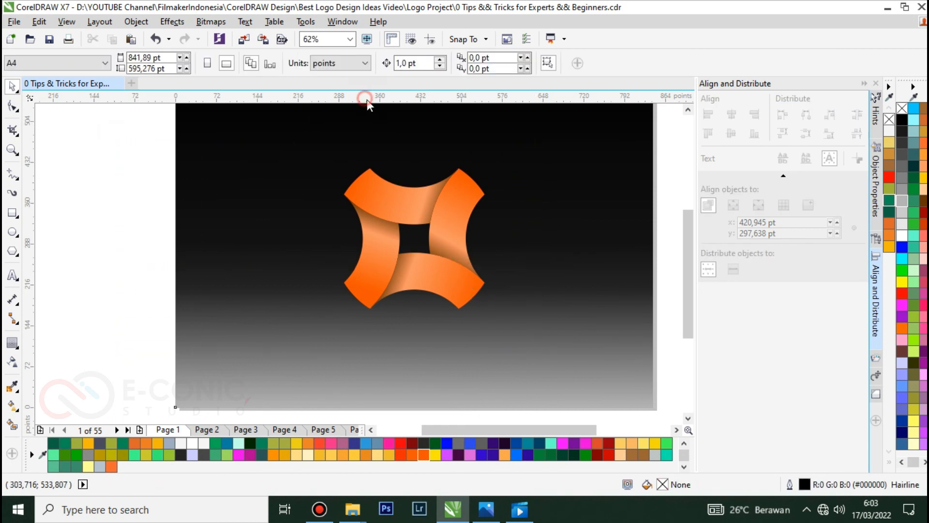
drag(366, 100, 386, 97)
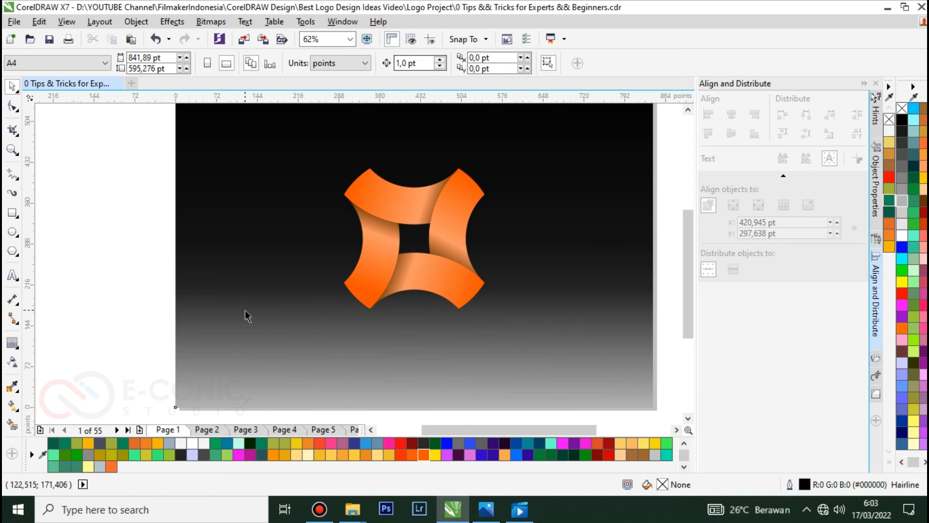